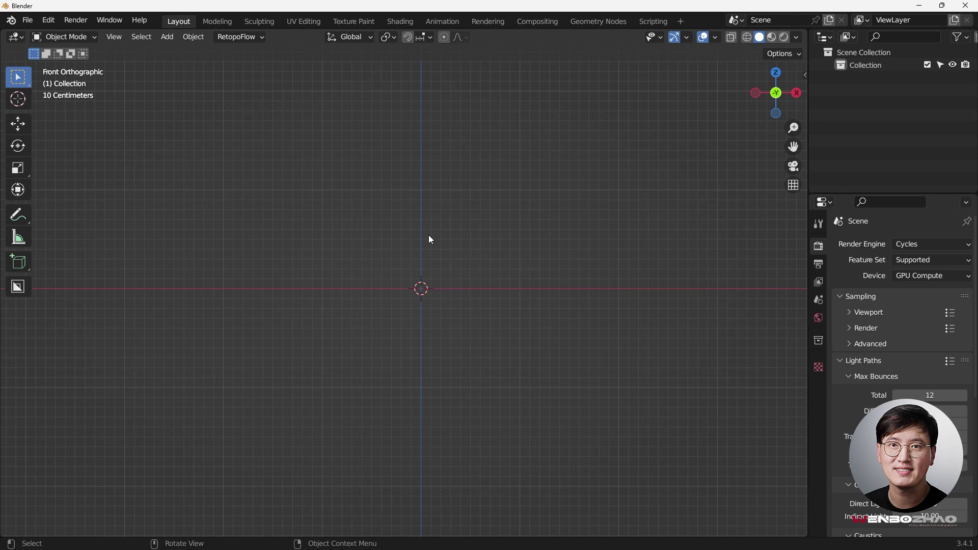
- Add a mesh circle at the origin with 8 vertices and an N-Gon fill
{"action": "key", "text": "shift+a"}
{"action": "mouse_move", "coordinate": [423, 222]}
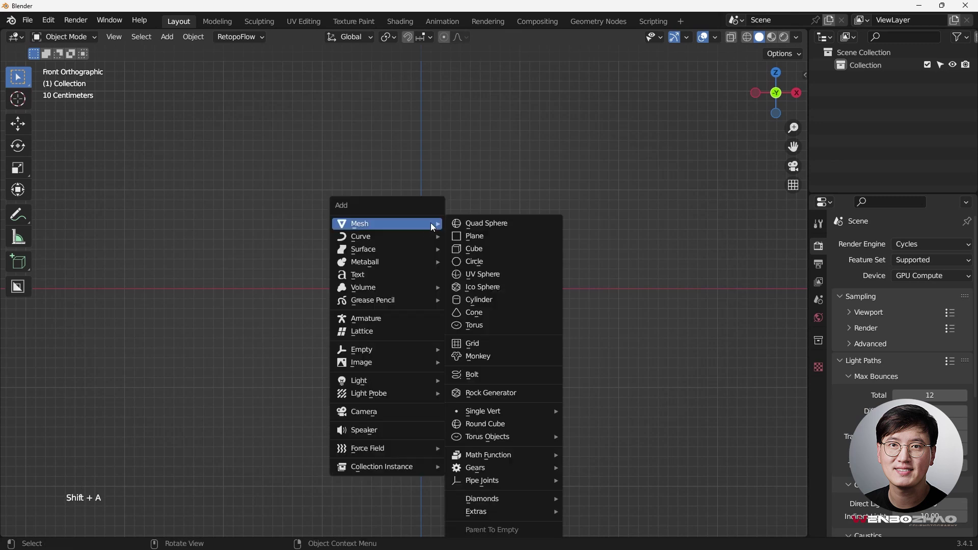
{"action": "left_click", "coordinate": [482, 261]}
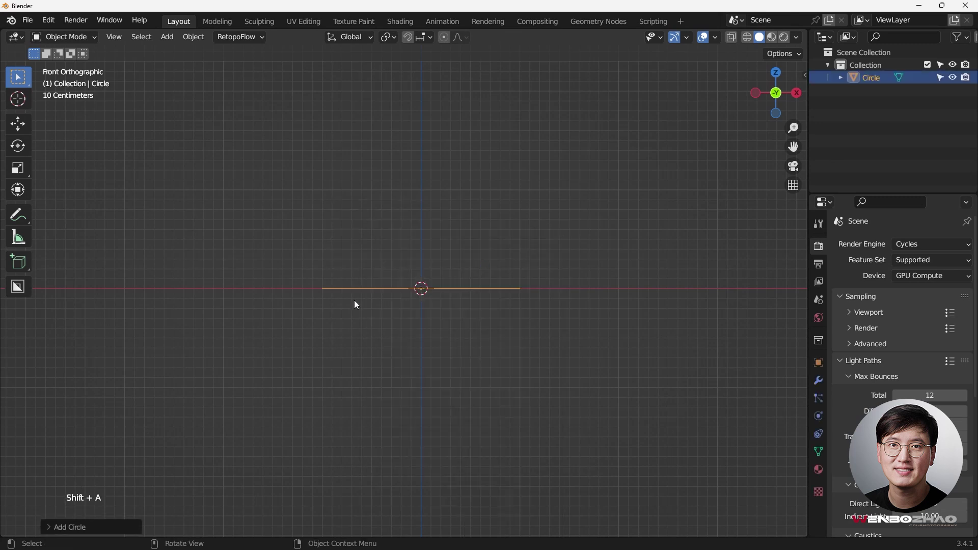
{"action": "left_click", "coordinate": [93, 528]}
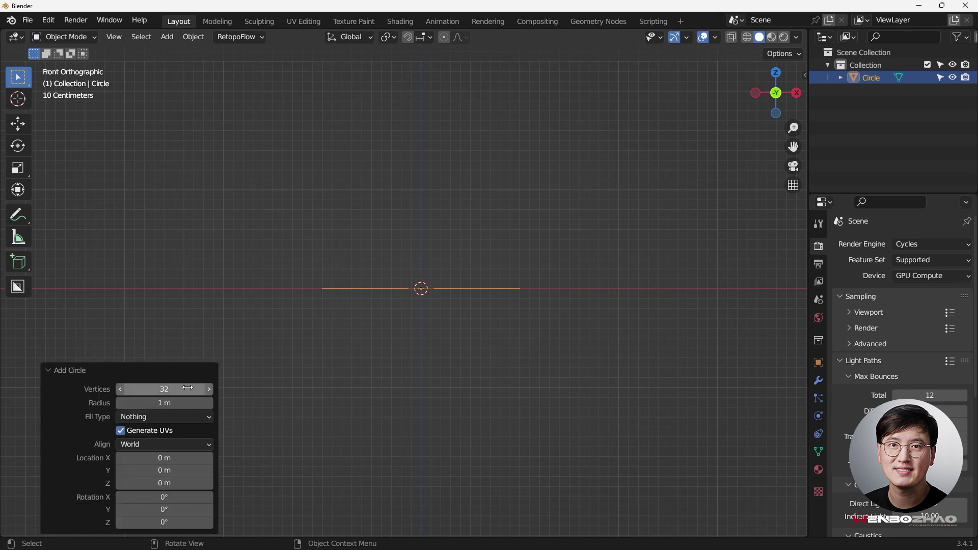
{"action": "left_click", "coordinate": [165, 389]}
{"action": "type", "text": "8"}
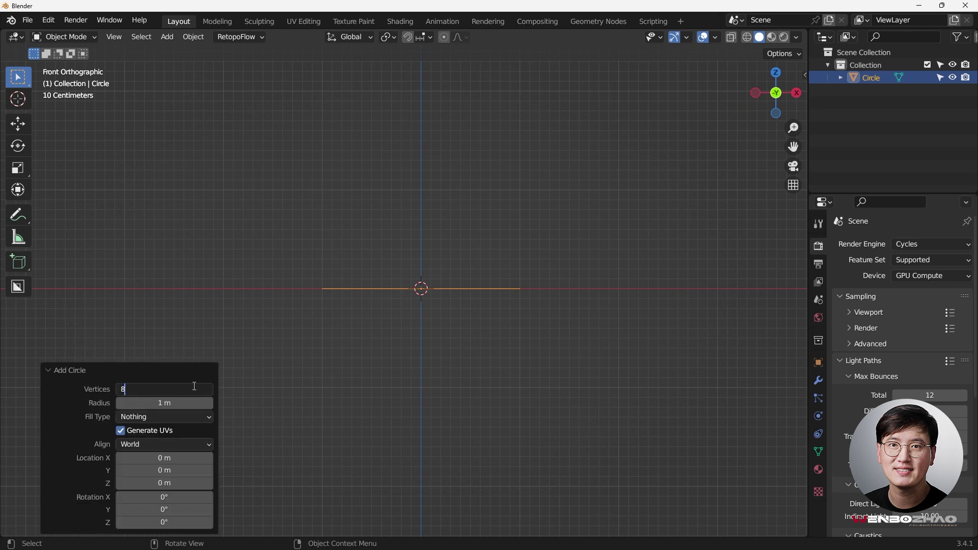
{"action": "key", "text": "Return"}
{"action": "left_click", "coordinate": [161, 417]}
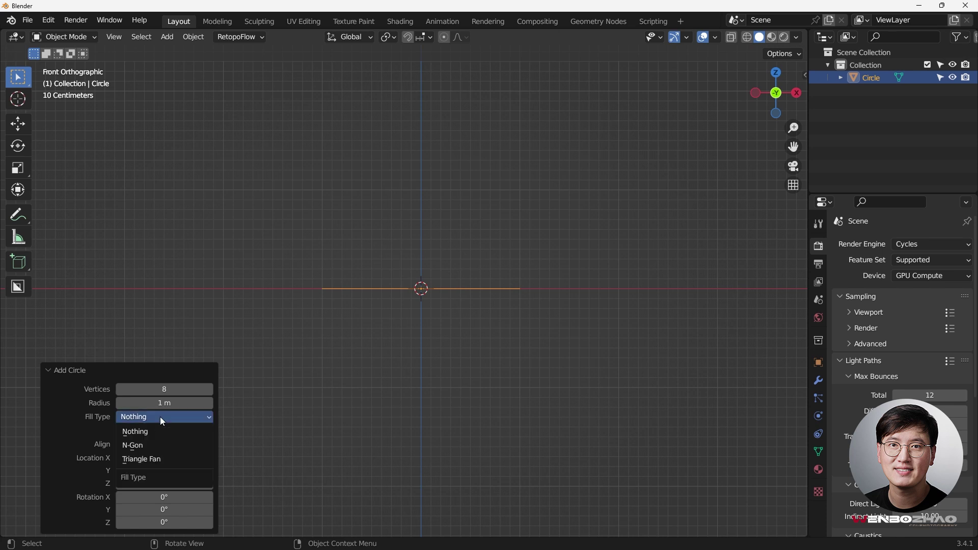
{"action": "left_click", "coordinate": [164, 446]}
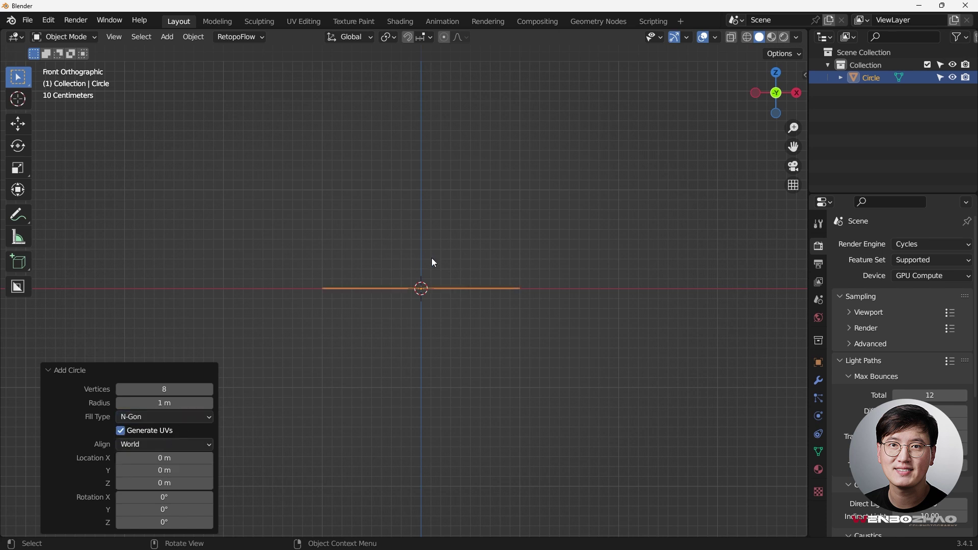
- Rotate the octagon 22.5° about the Z axis in top view so its edges align with the axes
{"action": "key", "text": "KP_7"}
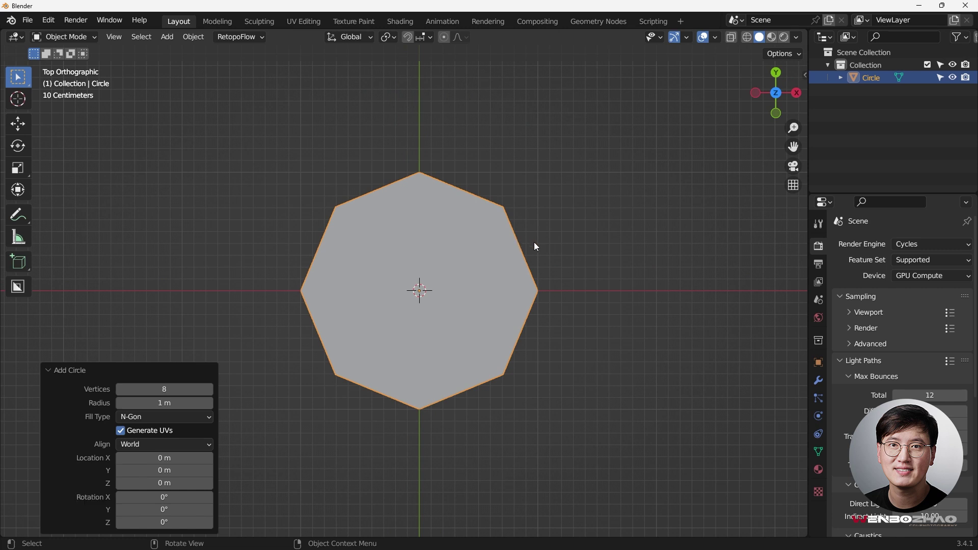
{"action": "key", "text": "r"}
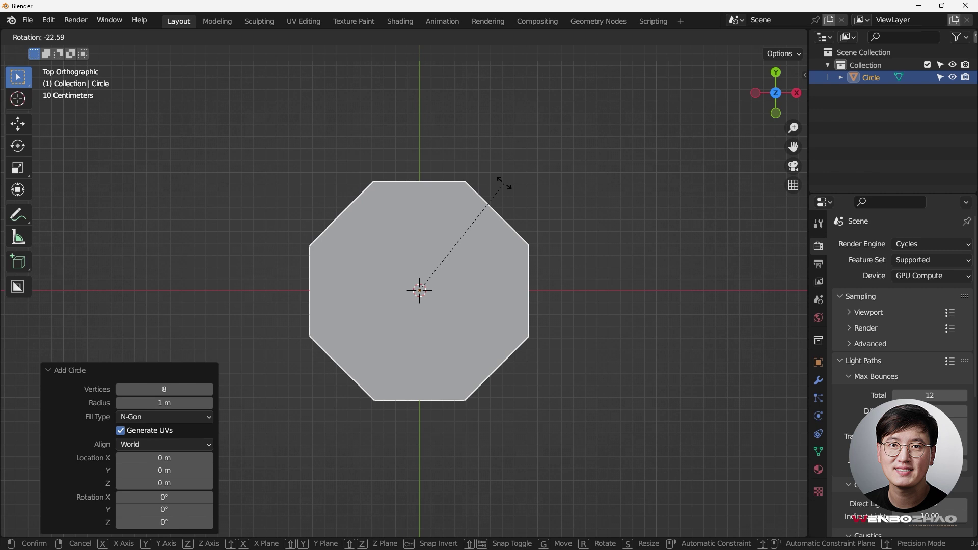
{"action": "key", "text": "ctrl"}
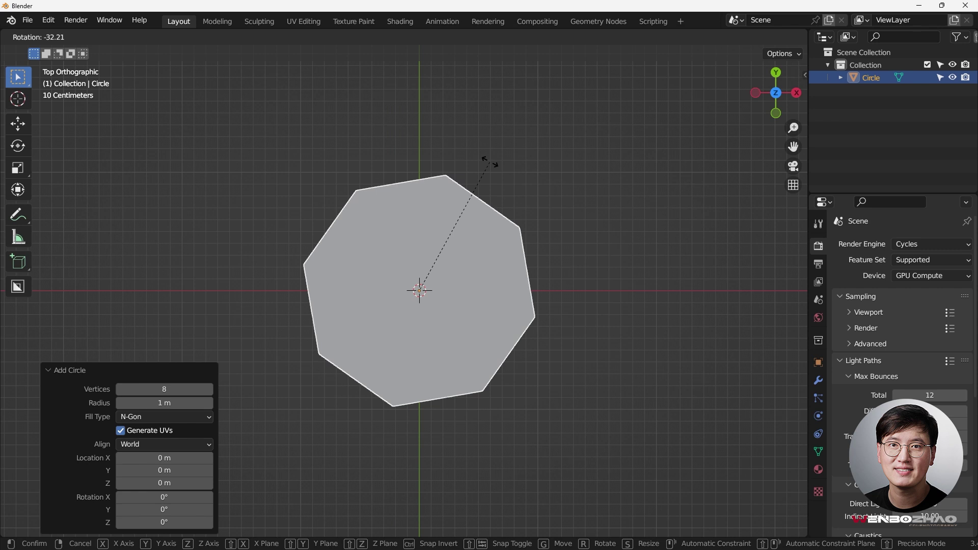
{"action": "type", "text": "22."}
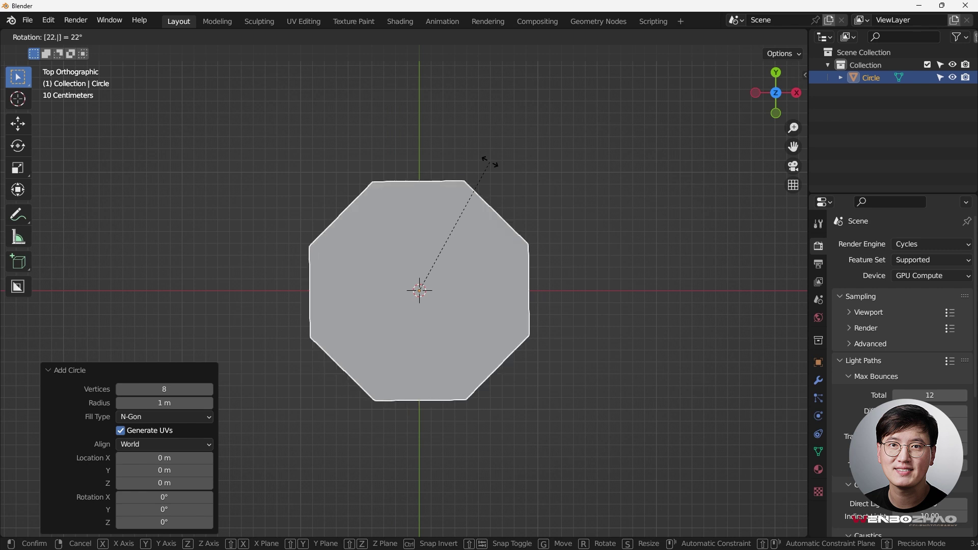
{"action": "type", "text": "5"}
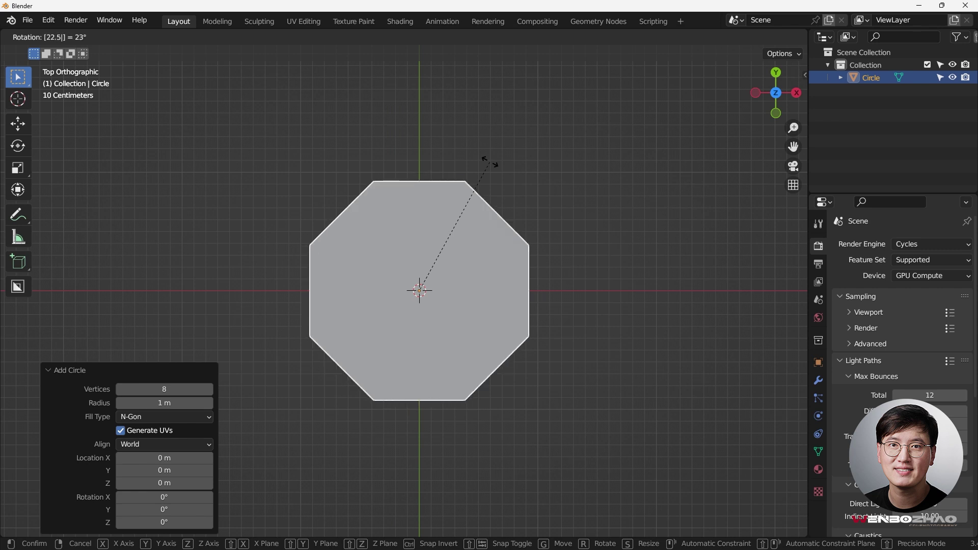
{"action": "key", "text": "Return"}
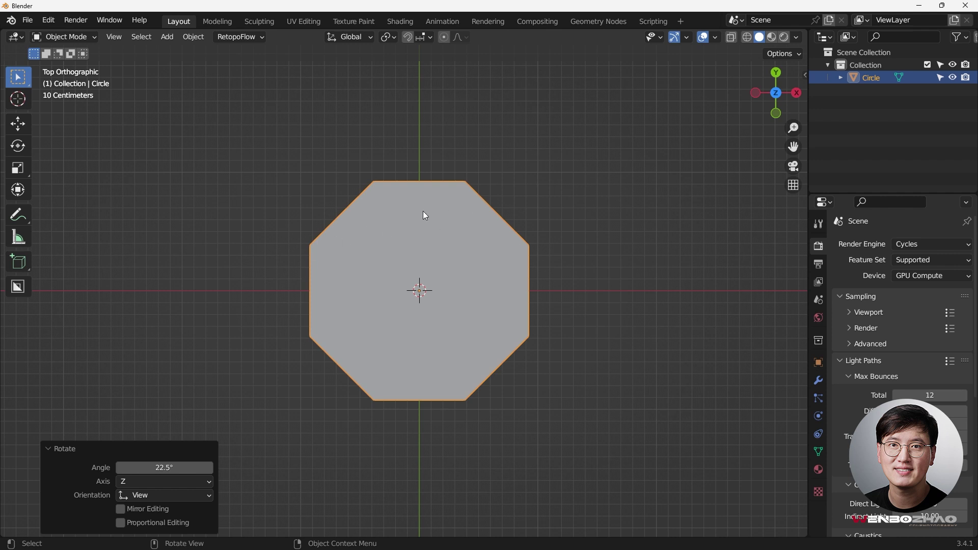
- Add a second mesh circle at the origin with 12 vertices
{"action": "middle_click_drag", "start_coordinate": [440, 233], "coordinate": [439, 261], "text": "shift"}
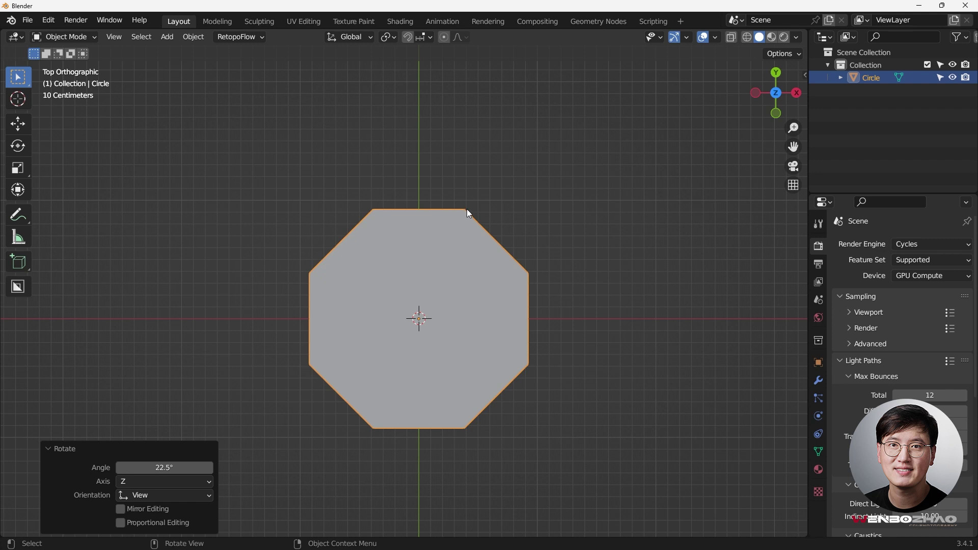
{"action": "key", "text": "shift+a"}
{"action": "mouse_move", "coordinate": [407, 133]}
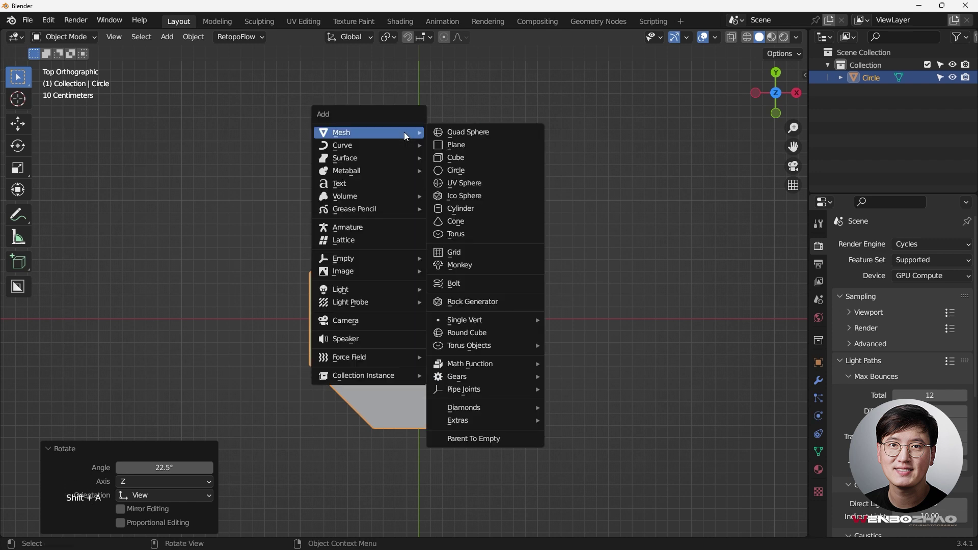
{"action": "left_click", "coordinate": [465, 170]}
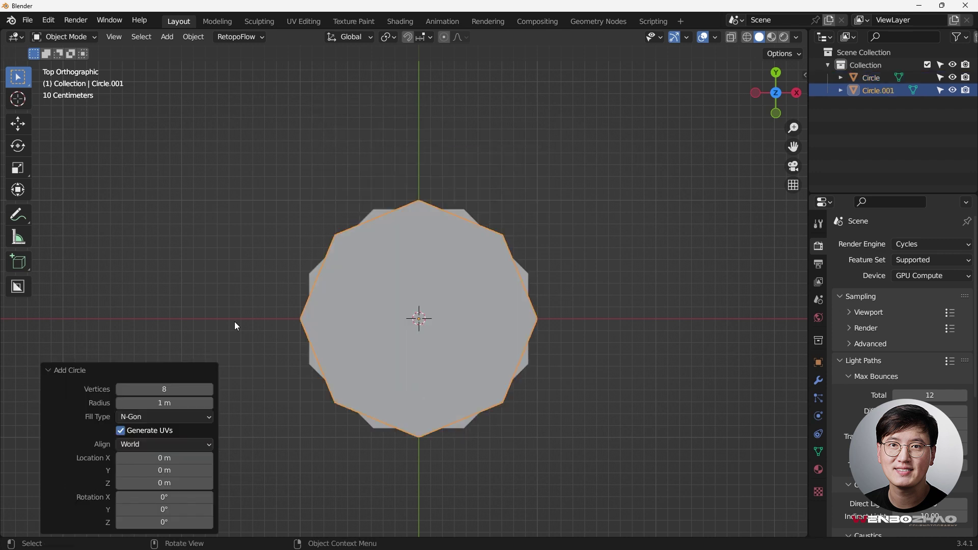
{"action": "left_click", "coordinate": [187, 388]}
{"action": "type", "text": "12"}
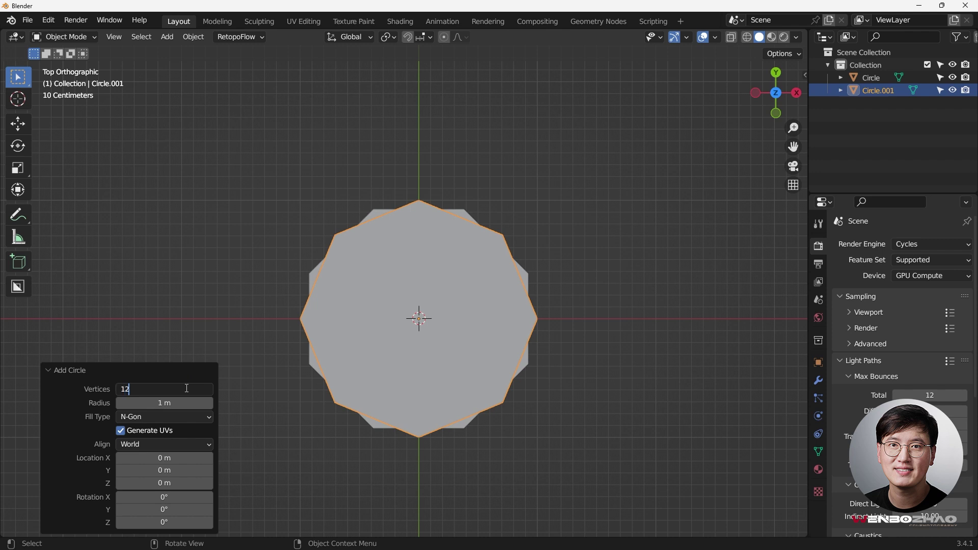
{"action": "key", "text": "Return"}
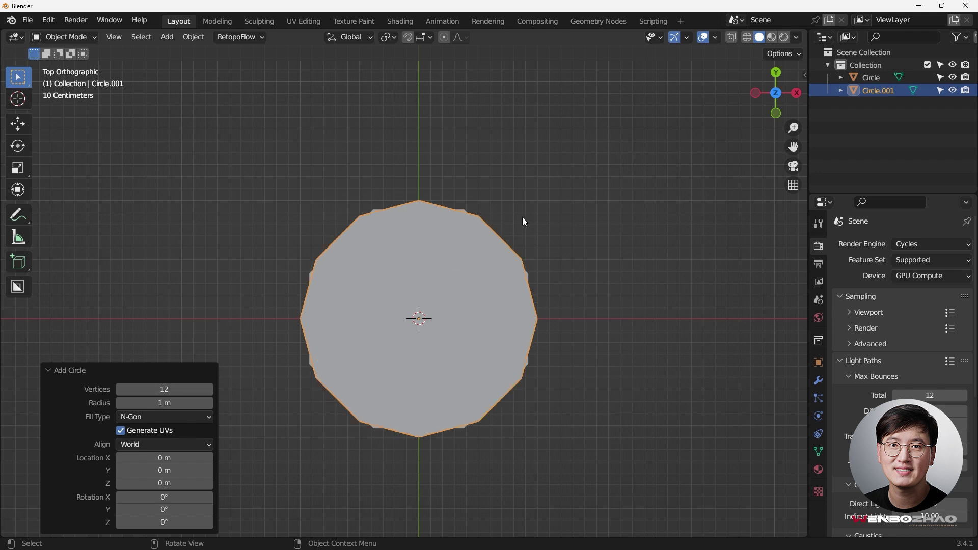
- Rotate the 12-sided circle by -15° in steps so its sides sit square to the axes
{"action": "key", "text": "r"}
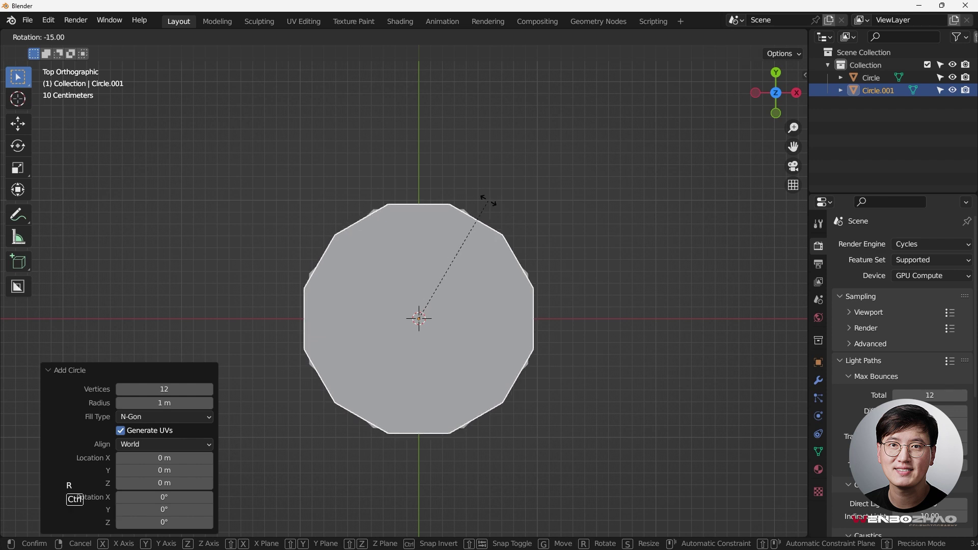
{"action": "left_click", "coordinate": [488, 201]}
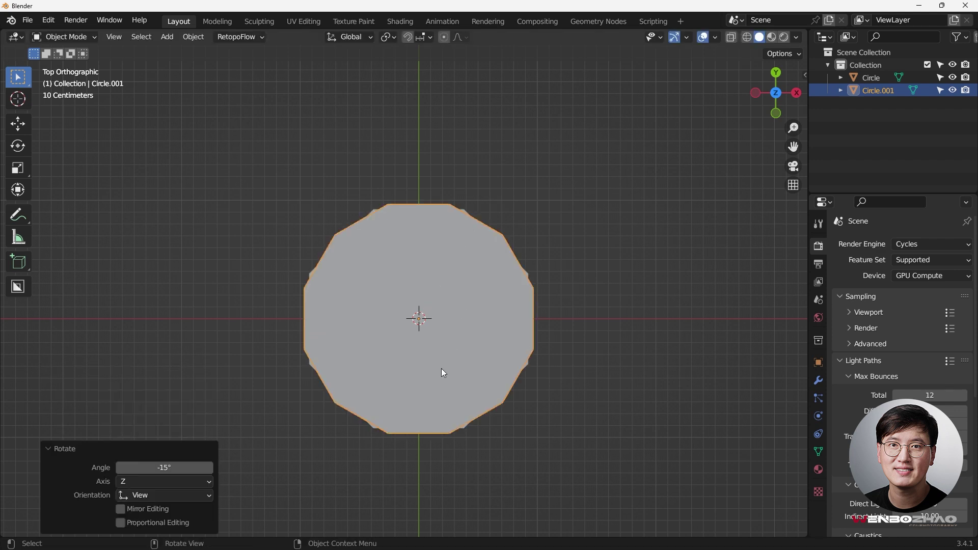
{"action": "left_click", "coordinate": [433, 308]}
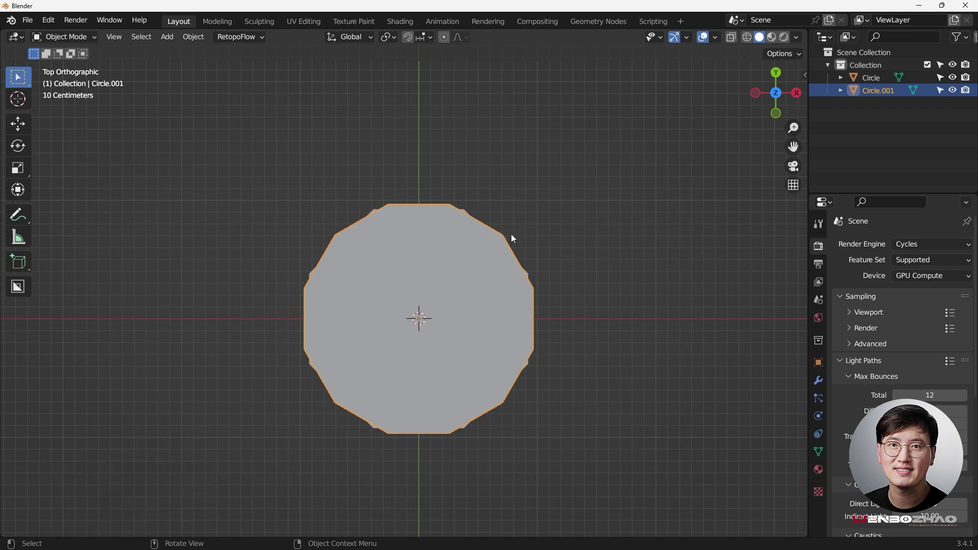
- Scale the 12-sided circle to about 0.51 and move it about 1.46 m along Y, above the octagon
{"action": "key", "text": "s"}
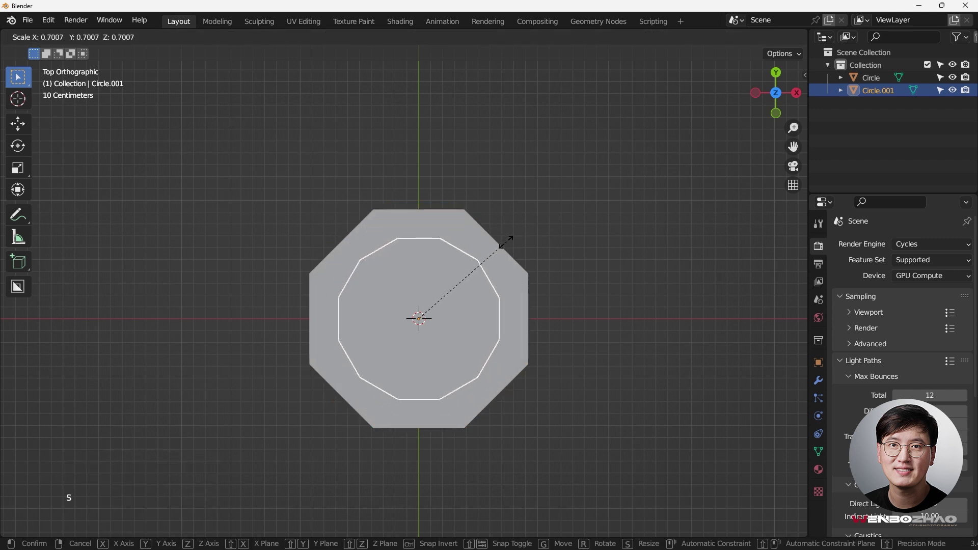
{"action": "left_click", "coordinate": [459, 270]}
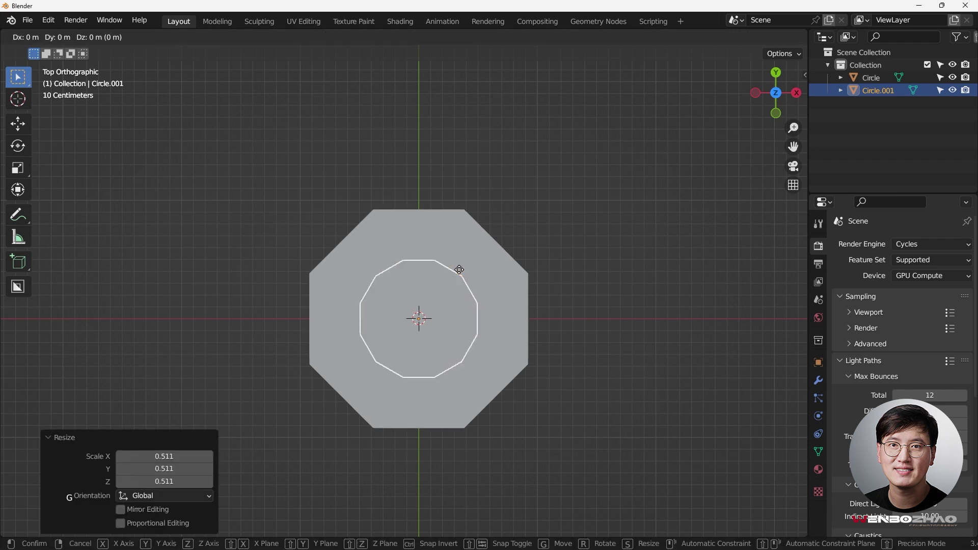
{"action": "key", "text": "g"}
{"action": "key", "text": "y"}
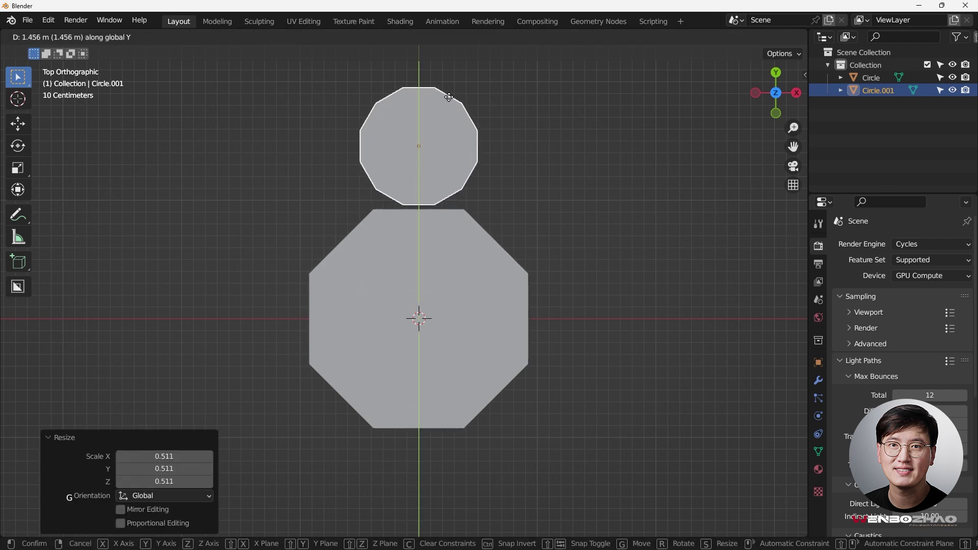
{"action": "left_click", "coordinate": [449, 97]}
- Delete the lower six vertices of the 12-sided circle in Edit Mode, leaving its upper half as an arc
{"action": "scroll", "coordinate": [446, 132], "scroll_direction": "up", "scroll_amount": 2}
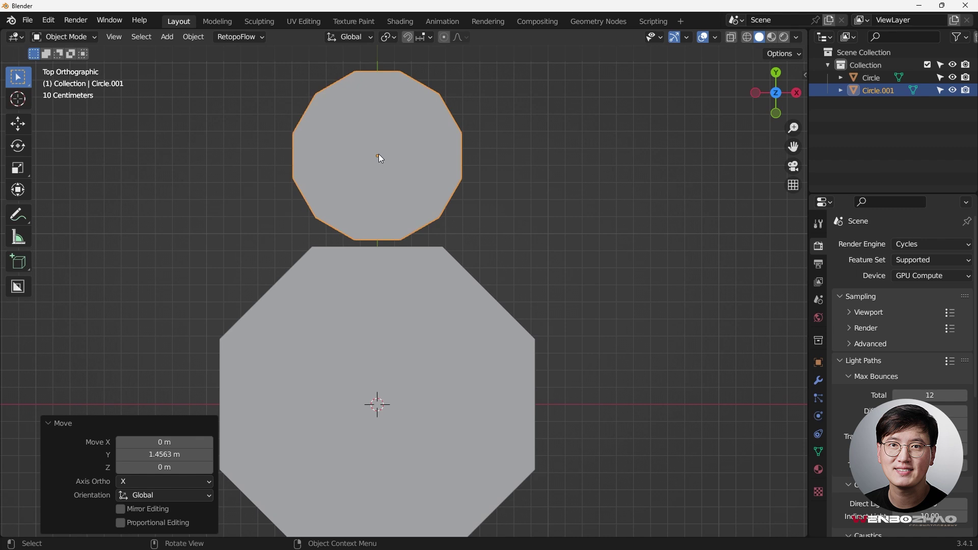
{"action": "key", "text": "Tab"}
{"action": "key", "text": "Tab"}
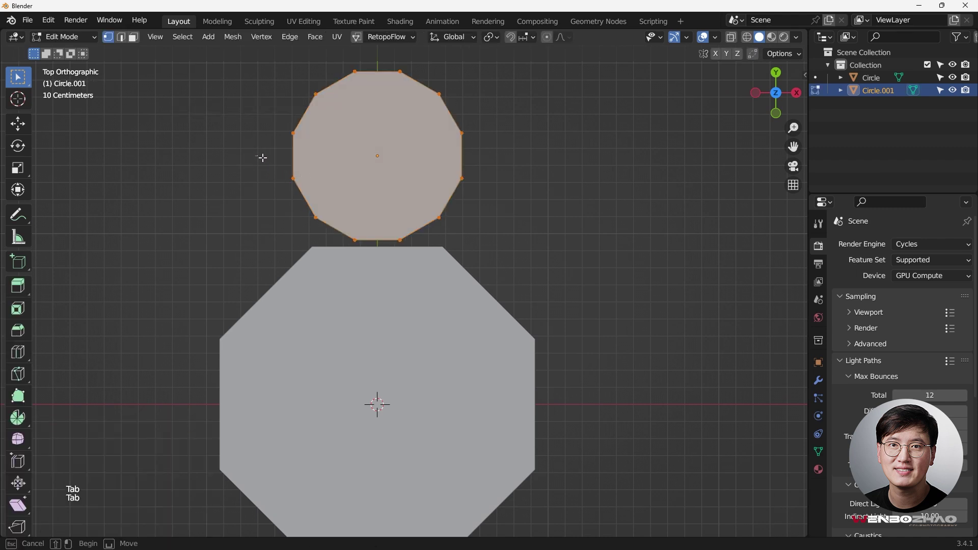
{"action": "left_click_drag", "start_coordinate": [262, 158], "coordinate": [520, 249]}
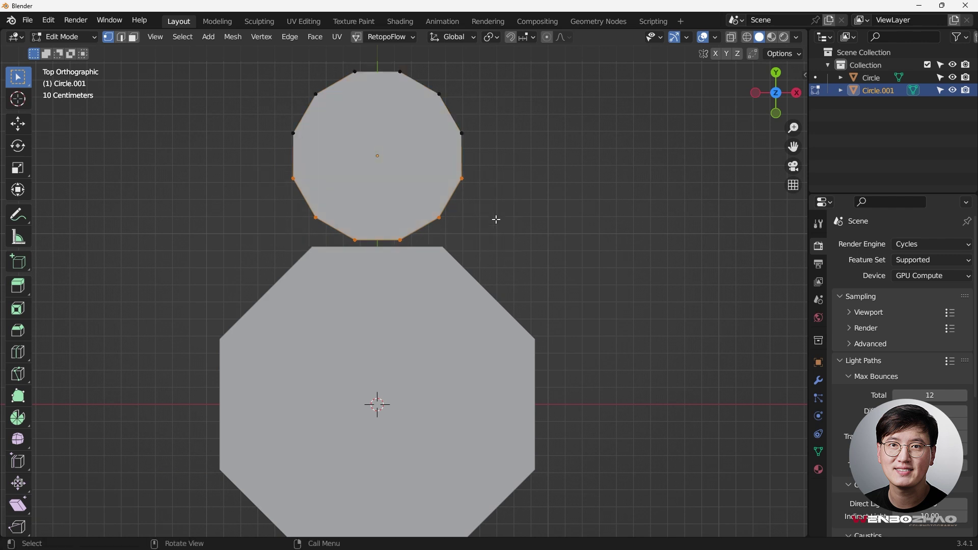
{"action": "key", "text": "x"}
{"action": "left_click", "coordinate": [467, 154]}
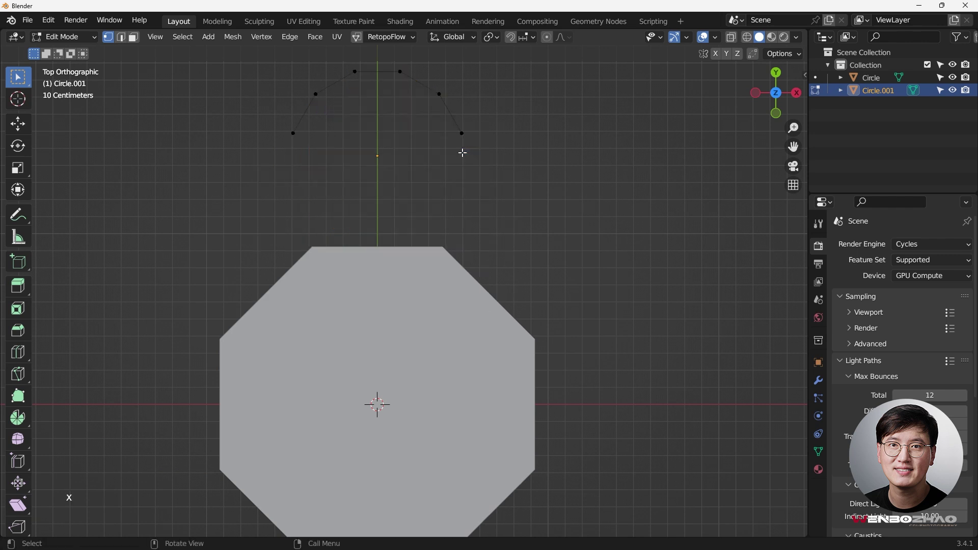
- Move the whole arc about -0.45 m along Y and scale it to about 0.77 to match the octagon's upper edge width
{"action": "middle_click_drag", "start_coordinate": [444, 155], "coordinate": [440, 195], "text": "shift"}
{"action": "left_click_drag", "start_coordinate": [240, 88], "coordinate": [494, 191]}
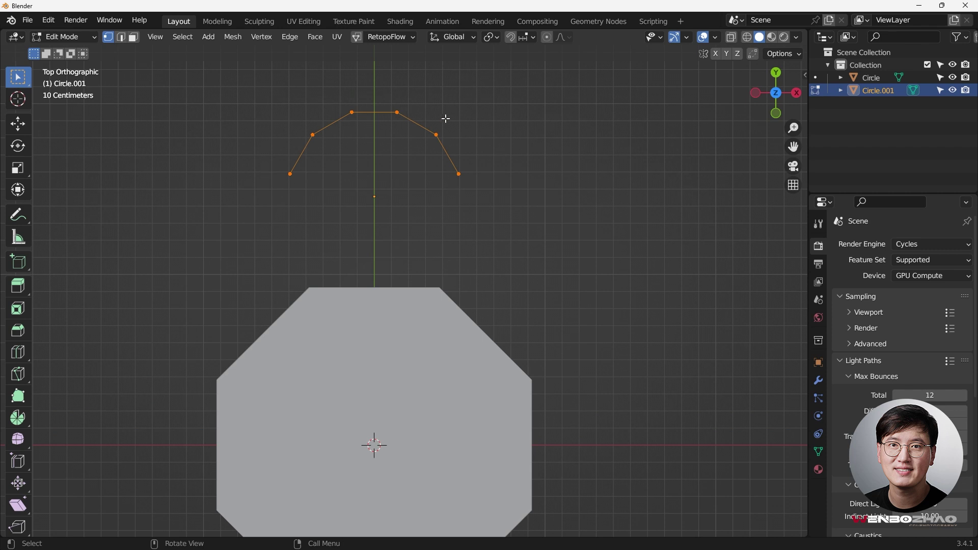
{"action": "key", "text": "g"}
{"action": "key", "text": "y"}
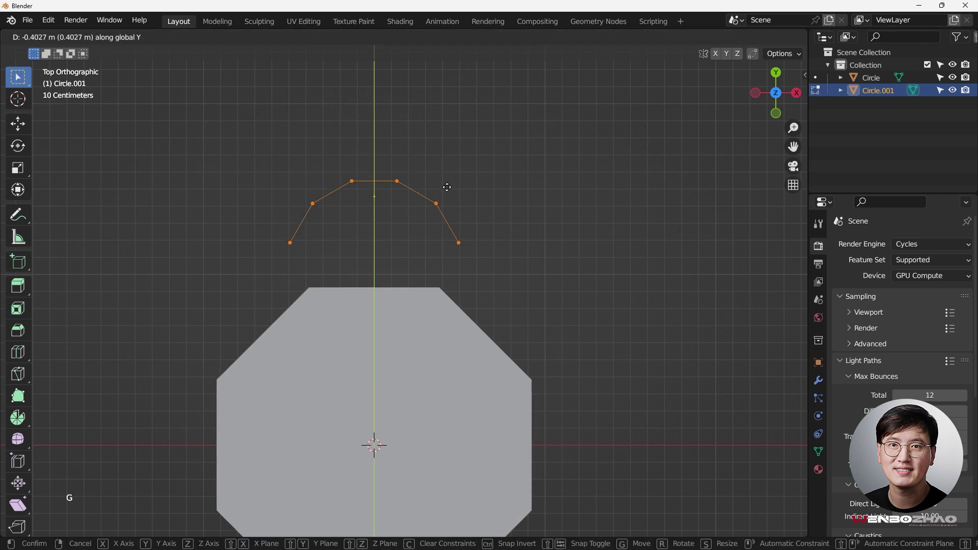
{"action": "left_click", "coordinate": [453, 197]}
{"action": "key", "text": "s"}
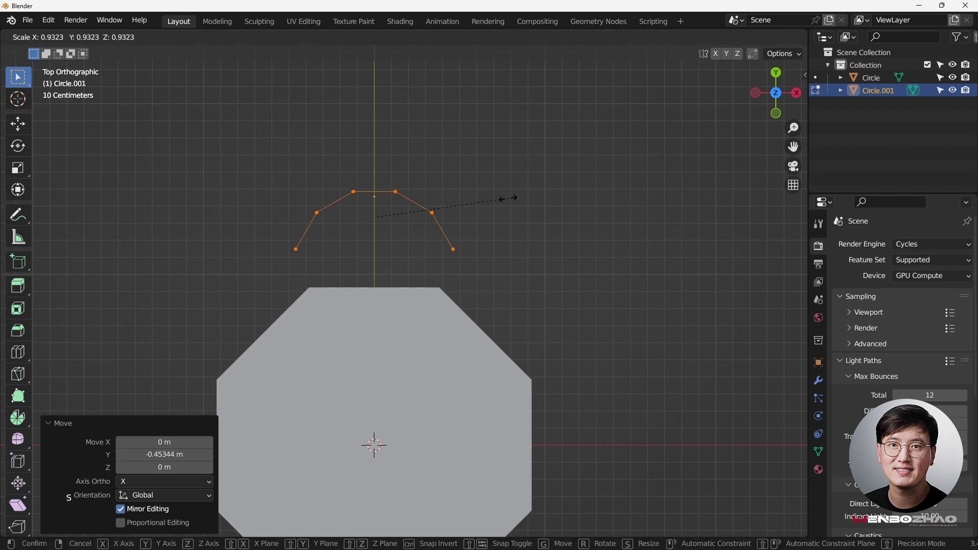
{"action": "left_click", "coordinate": [480, 201]}
- Move the arc about -0.25 m along Y so its ends meet the octagon's upper corners, and return to Object Mode
{"action": "scroll", "coordinate": [399, 222], "scroll_direction": "up", "scroll_amount": 3}
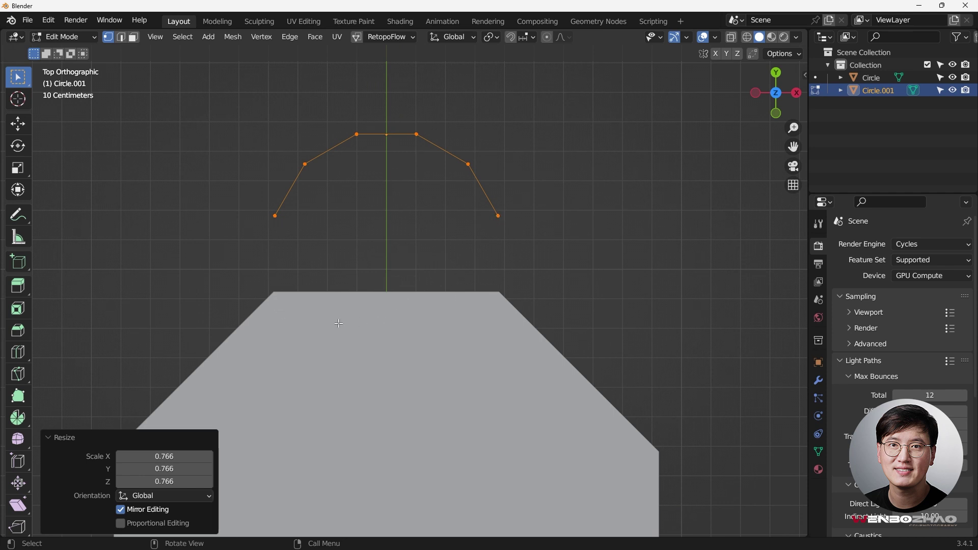
{"action": "key", "text": "g"}
{"action": "key", "text": "y"}
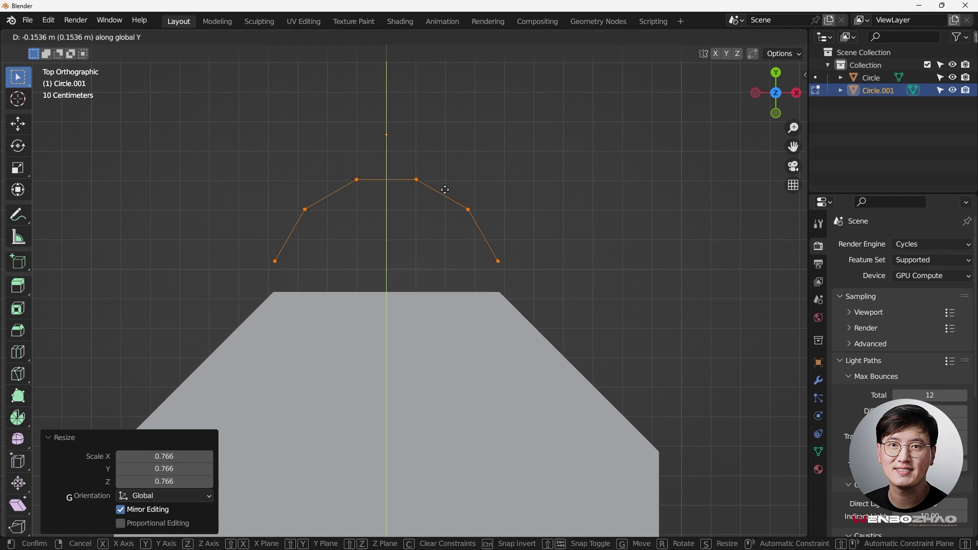
{"action": "left_click", "coordinate": [453, 215]}
{"action": "scroll", "coordinate": [453, 215], "scroll_direction": "down", "scroll_amount": 3}
{"action": "middle_click_drag", "start_coordinate": [453, 215], "coordinate": [400, 361], "text": "shift"}
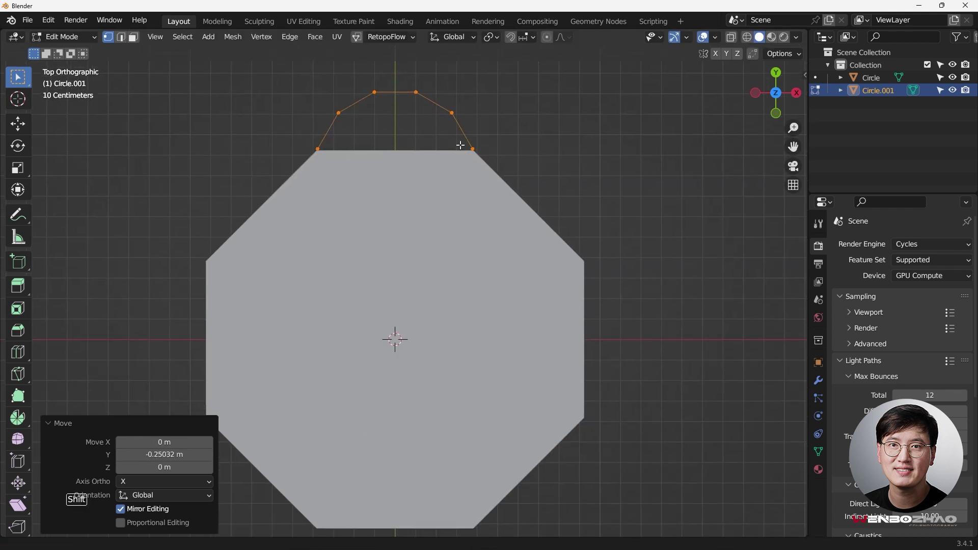
{"action": "scroll", "coordinate": [333, 152], "scroll_direction": "up", "scroll_amount": 3}
{"action": "scroll", "coordinate": [315, 153], "scroll_direction": "down", "scroll_amount": 3}
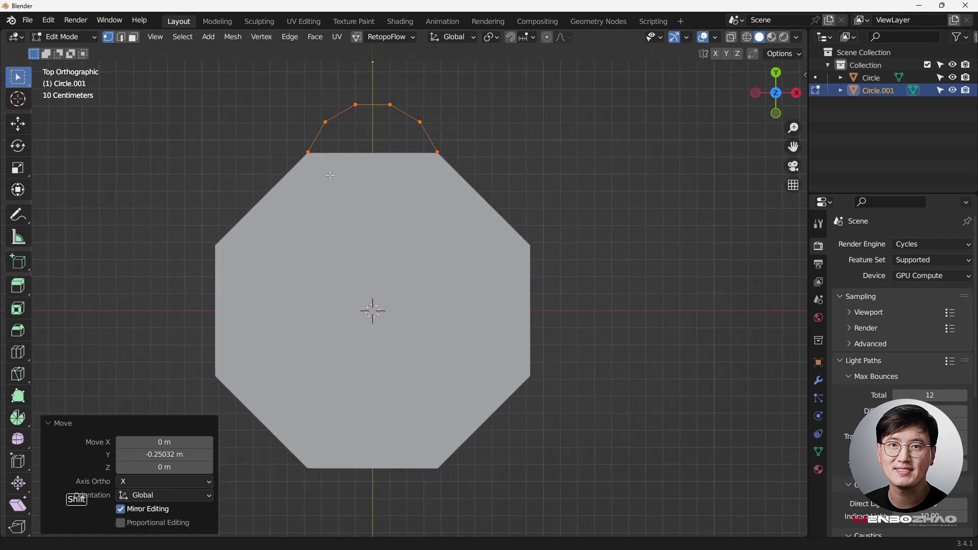
{"action": "scroll", "coordinate": [362, 163], "scroll_direction": "up", "scroll_amount": 2}
{"action": "key", "text": "Tab"}
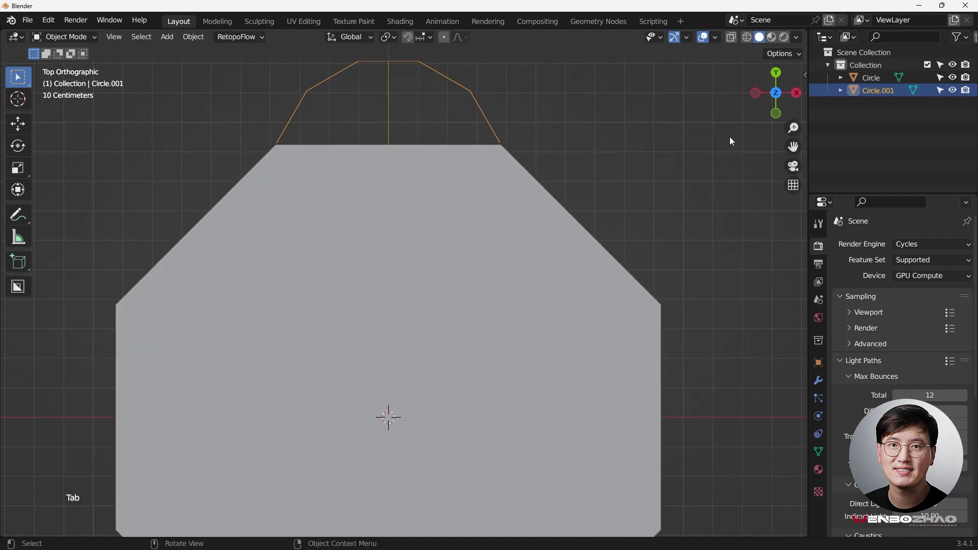
- Join the arc and the octagon into one object, with the octagon active, and enter Edit Mode
{"action": "scroll", "coordinate": [524, 166], "scroll_direction": "down", "scroll_amount": 3}
{"action": "left_click", "coordinate": [505, 209], "text": "shift"}
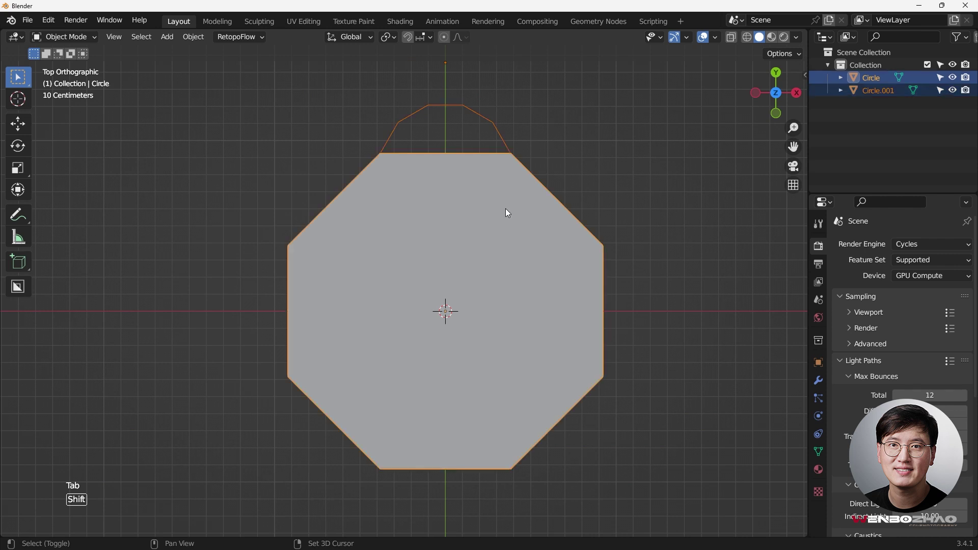
{"action": "key", "text": "ctrl+j"}
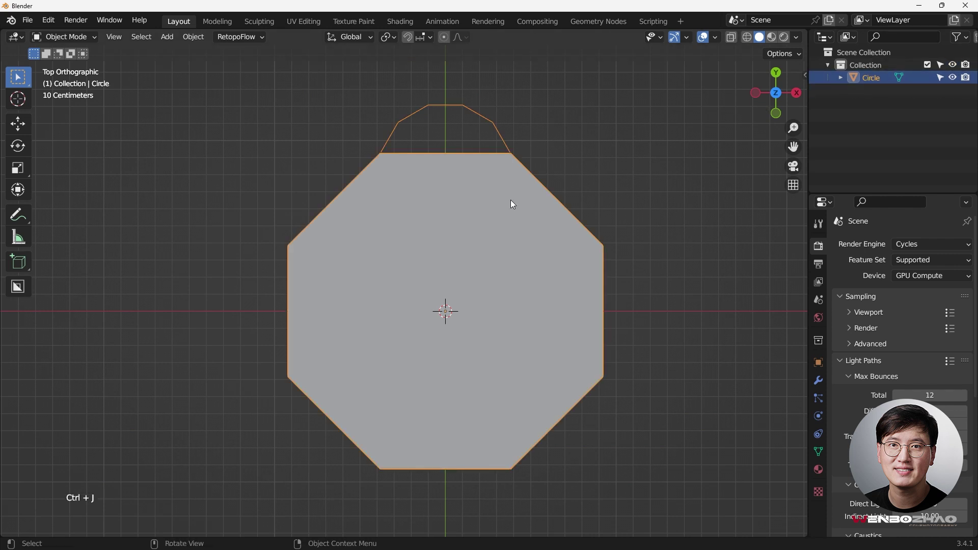
{"action": "key", "text": "Tab"}
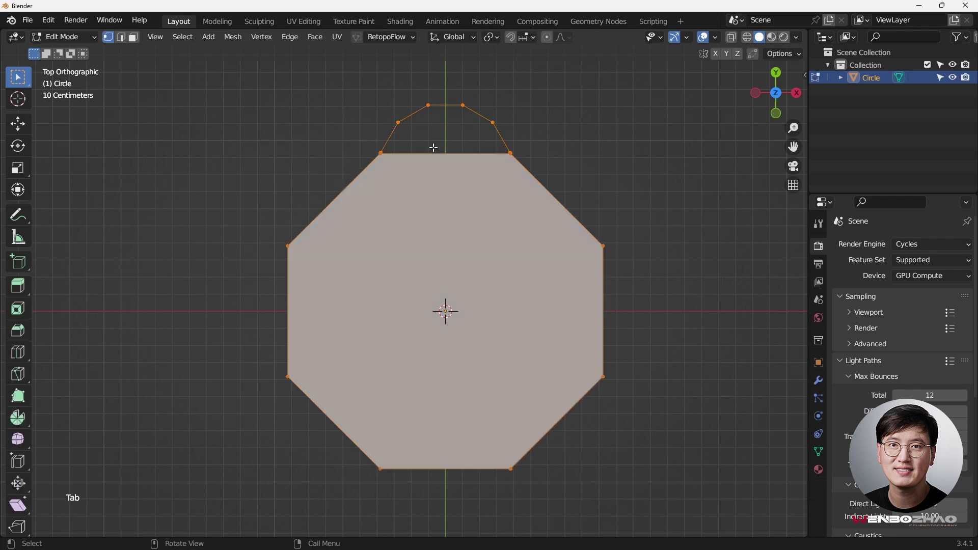
- Merge the overlapping arc and octagon vertices at the octagon's upper-left corner, using At Center
{"action": "scroll", "coordinate": [433, 147], "scroll_direction": "up", "scroll_amount": 3}
{"action": "scroll", "coordinate": [349, 164], "scroll_direction": "up", "scroll_amount": 4}
{"action": "scroll", "coordinate": [270, 153], "scroll_direction": "down", "scroll_amount": 2}
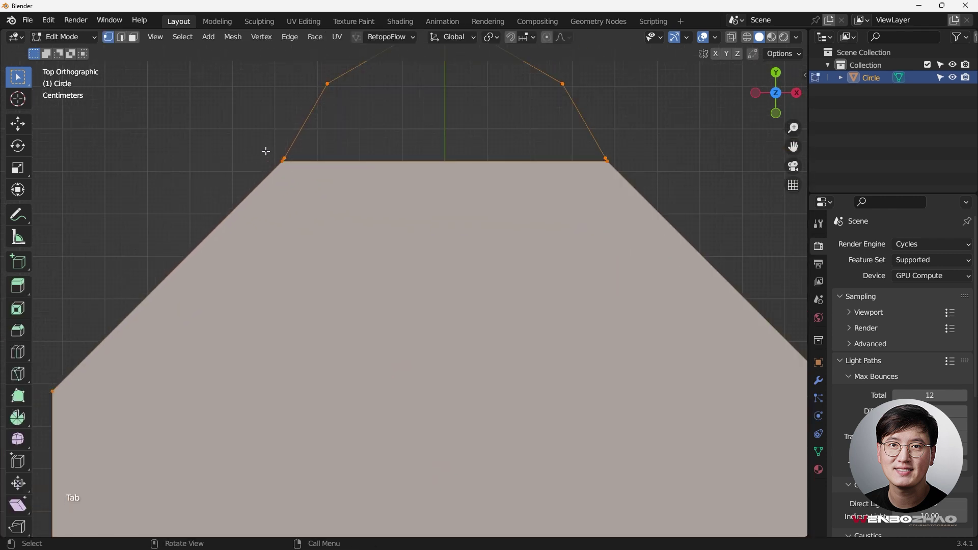
{"action": "left_click", "coordinate": [283, 160]}
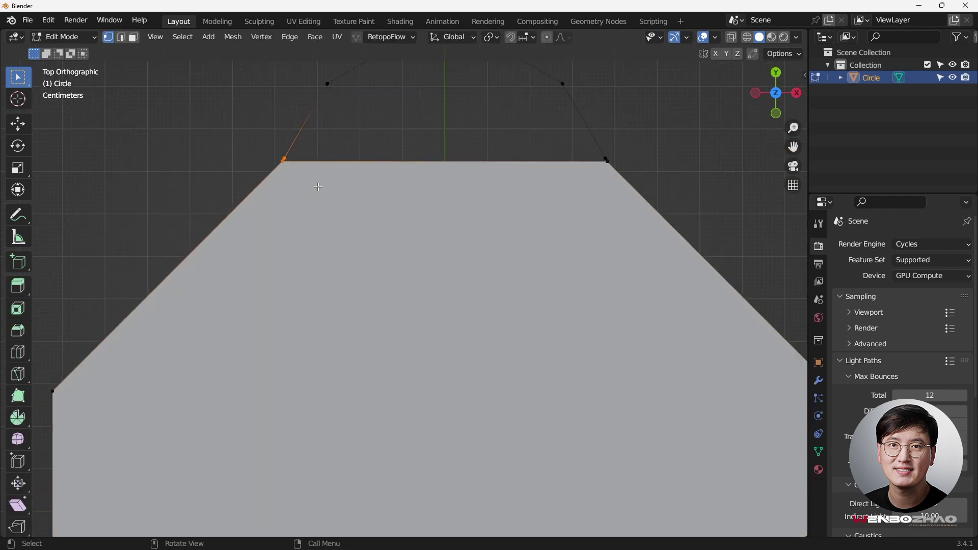
{"action": "key", "text": "m"}
{"action": "left_click", "coordinate": [304, 157]}
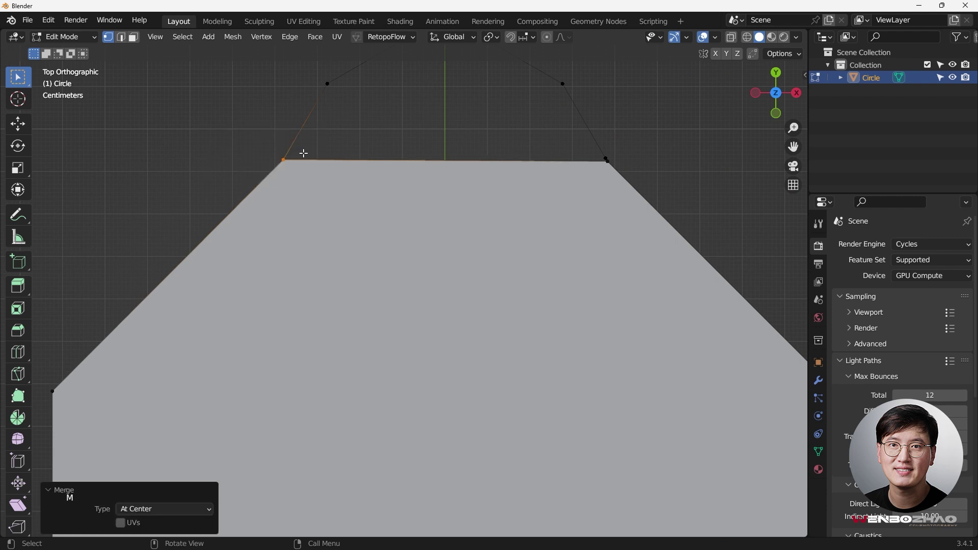
- Merge the overlapping arc and octagon vertices at the octagon's upper-right corner, using At Center
{"action": "left_click", "coordinate": [610, 162]}
{"action": "key", "text": "m"}
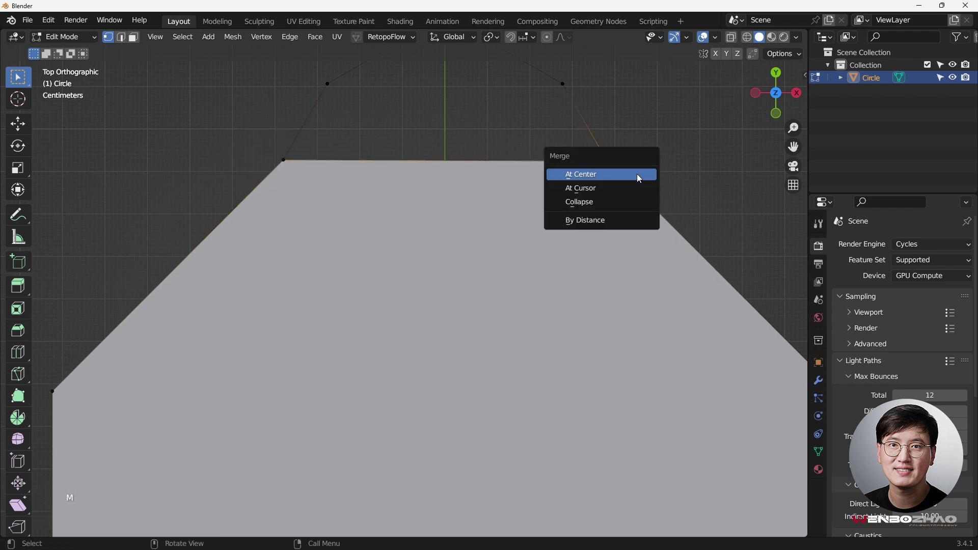
{"action": "left_click", "coordinate": [638, 174]}
{"action": "scroll", "coordinate": [520, 393], "scroll_direction": "down", "scroll_amount": 3}
{"action": "scroll", "coordinate": [434, 281], "scroll_direction": "down", "scroll_amount": 2}
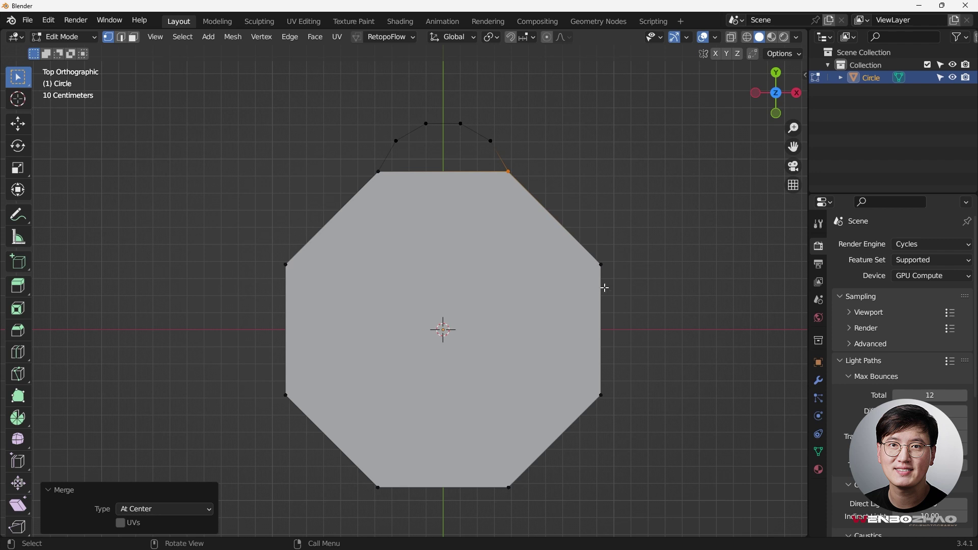
{"action": "left_click_drag", "start_coordinate": [271, 252], "coordinate": [297, 272]}
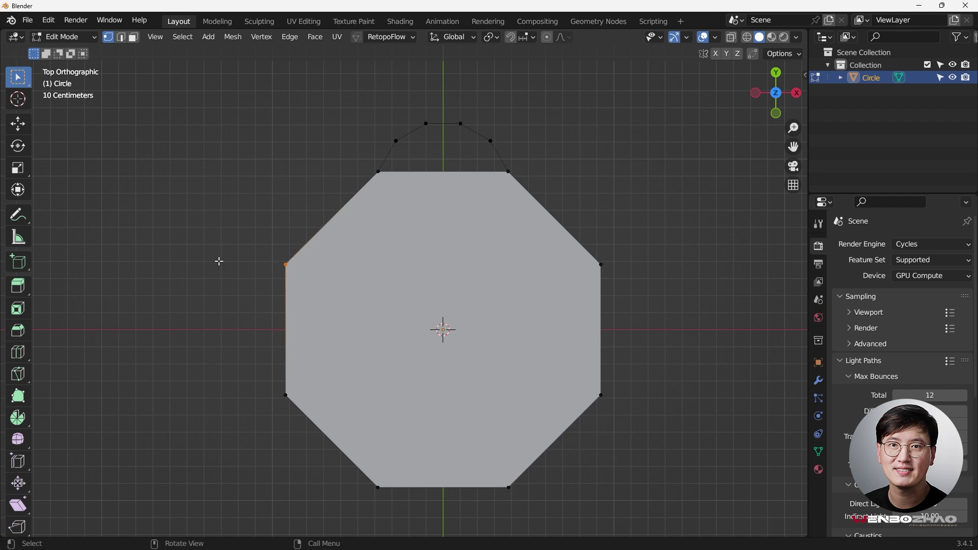
{"action": "left_click_drag", "start_coordinate": [256, 253], "coordinate": [284, 268]}
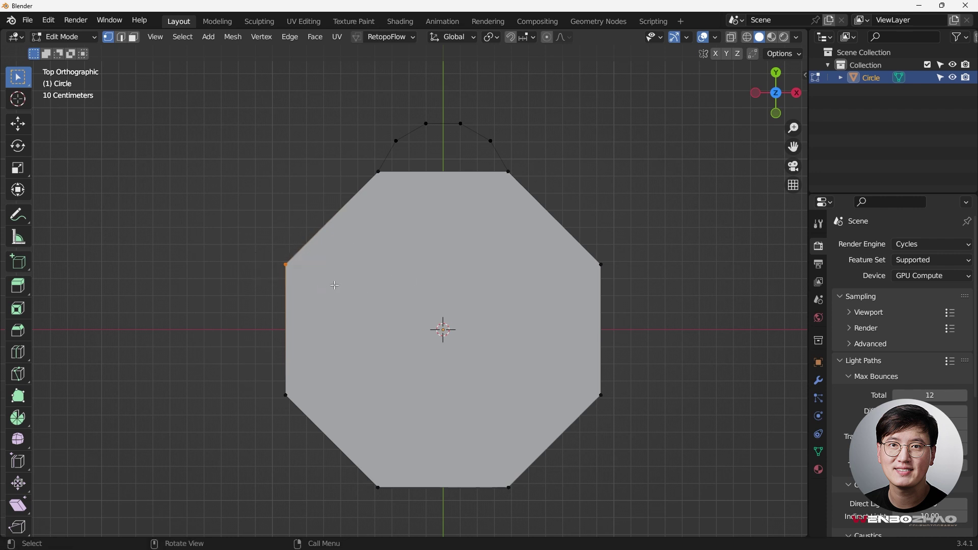
{"action": "left_click", "coordinate": [441, 330]}
{"action": "left_click_drag", "start_coordinate": [396, 312], "coordinate": [450, 336]}
{"action": "scroll", "coordinate": [448, 328], "scroll_direction": "down", "scroll_amount": 3}
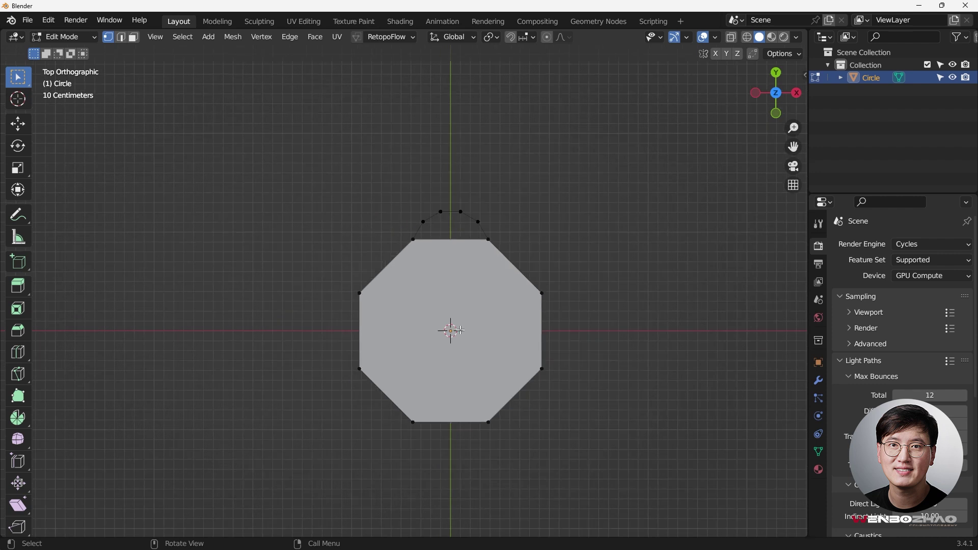
{"action": "middle_click_drag", "start_coordinate": [448, 328], "coordinate": [430, 304], "text": "shift"}
{"action": "scroll", "coordinate": [436, 288], "scroll_direction": "up", "scroll_amount": 1}
{"action": "key", "text": "ctrl"}
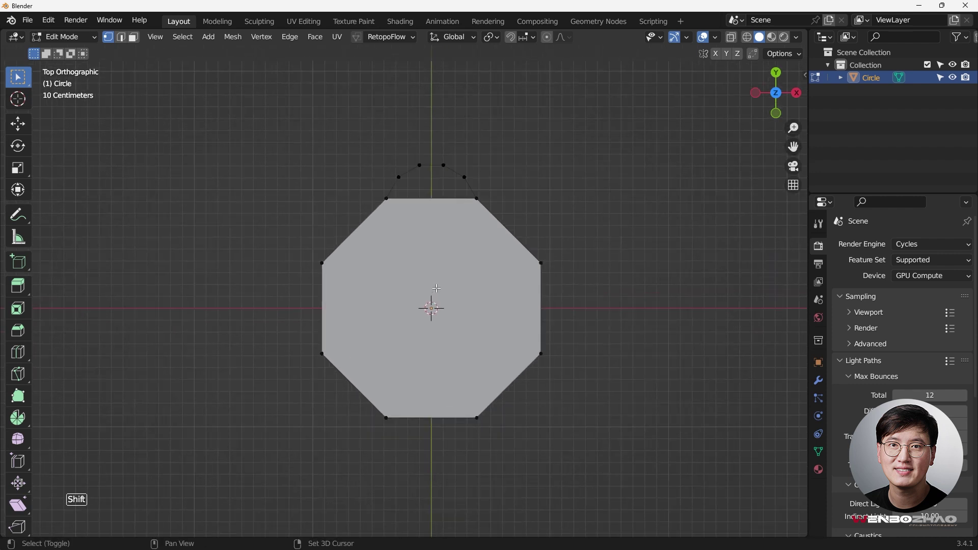
- Add a 12-vertex circle with a 1 m radius at the origin and set its fill type to Triangle Fan
{"action": "key", "text": "ctrl+a"}
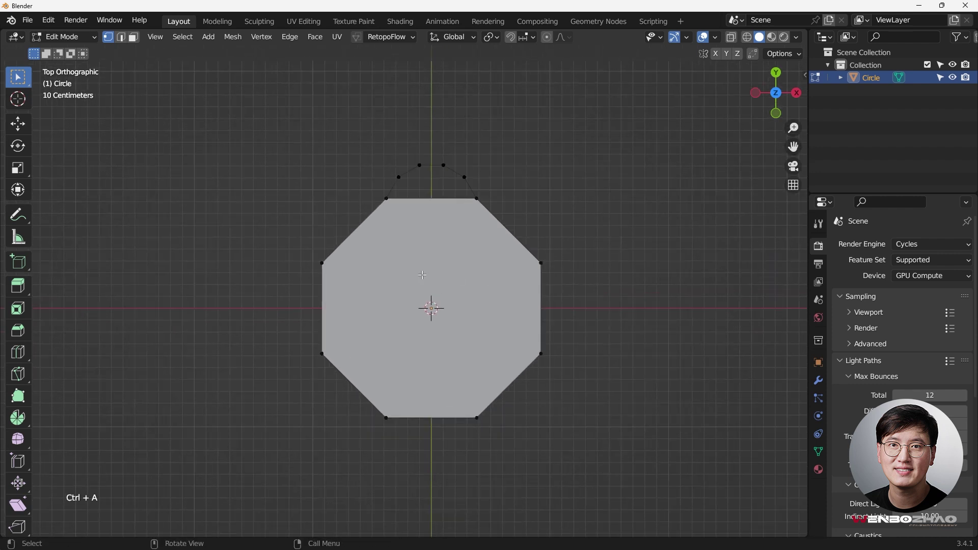
{"action": "key", "text": "shift+a"}
{"action": "left_click", "coordinate": [415, 268]}
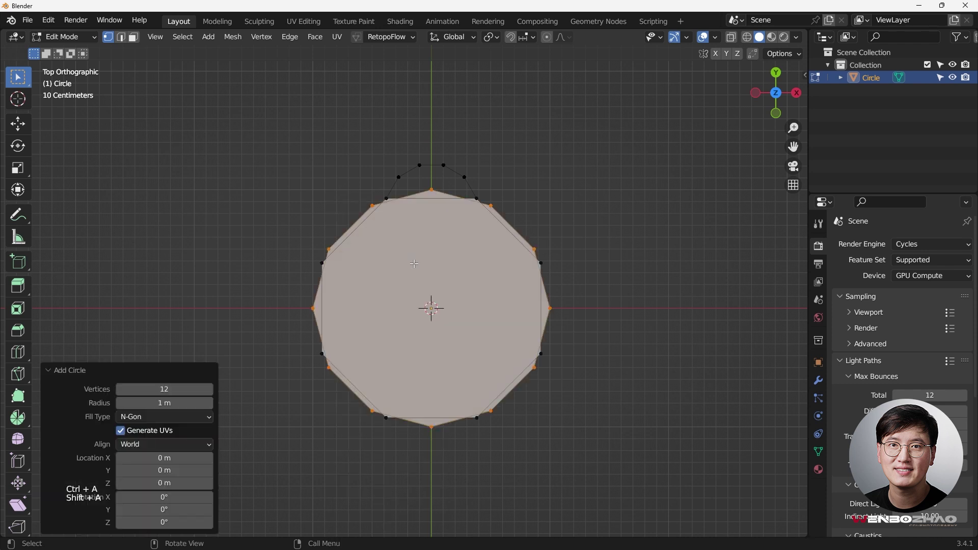
{"action": "left_click", "coordinate": [127, 417]}
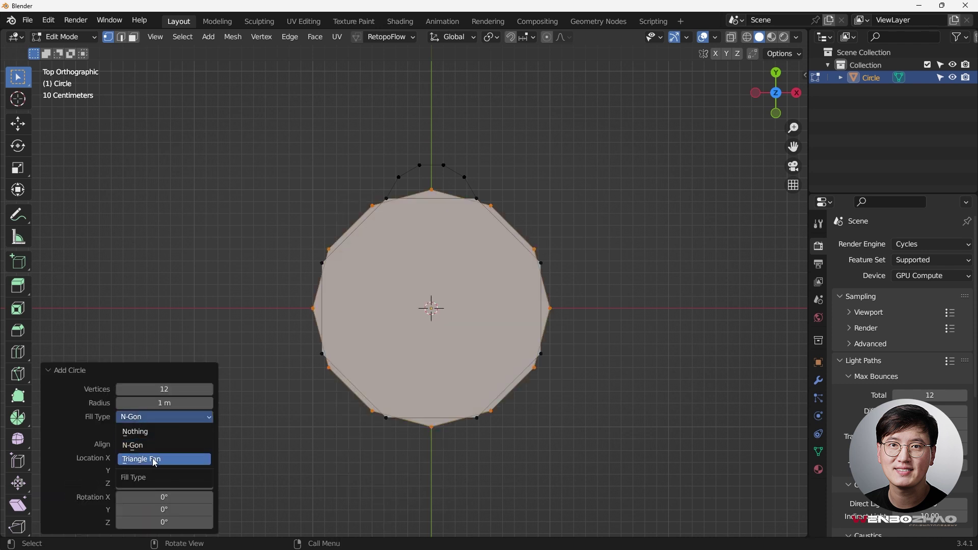
{"action": "left_click", "coordinate": [153, 459]}
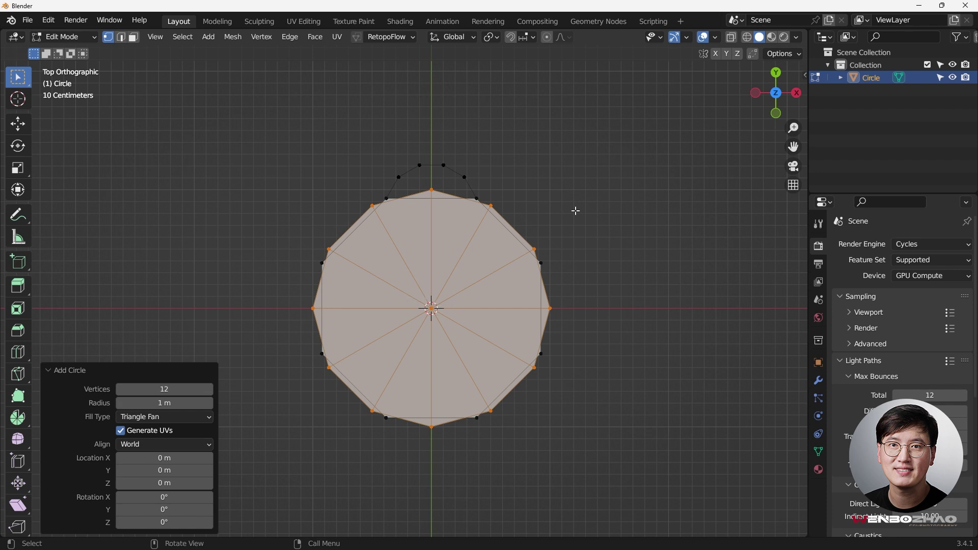
- Remove the triangle-fan circle from the mesh by deleting its vertices
{"action": "key", "text": "ctrl+x"}
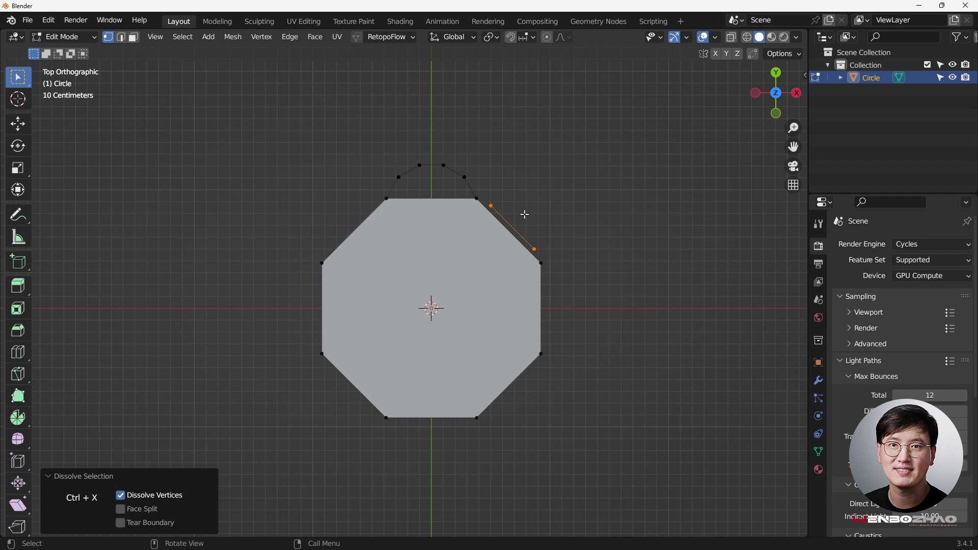
{"action": "key", "text": "ctrl+z"}
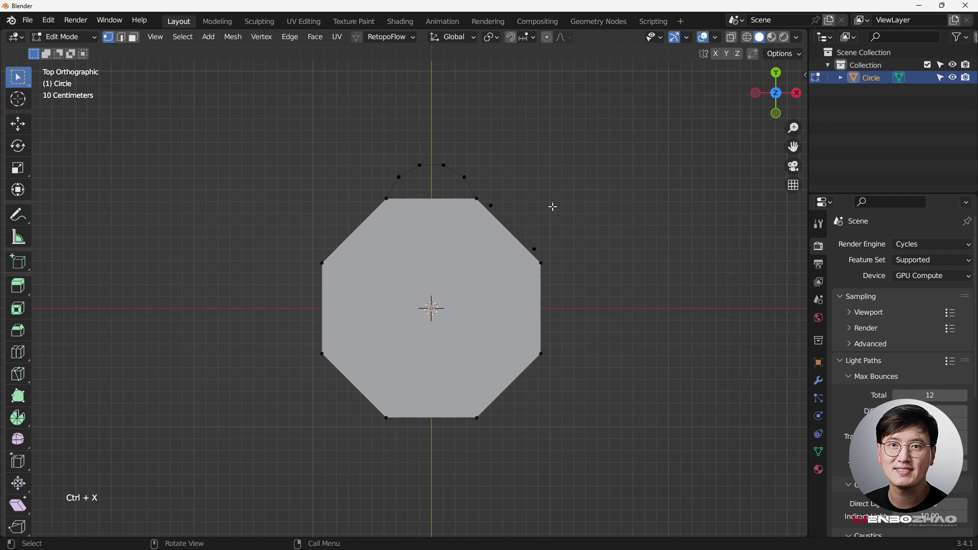
{"action": "key", "text": "ctrl+z"}
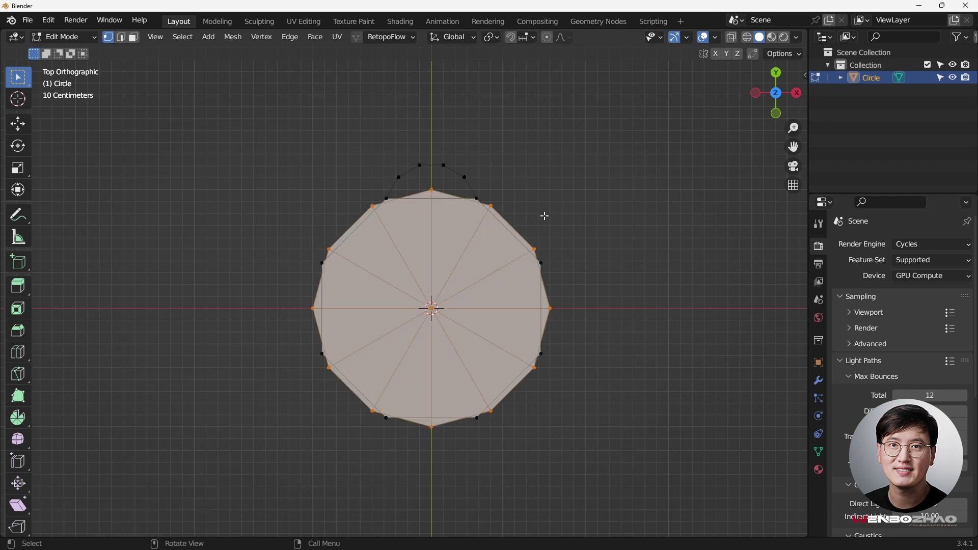
{"action": "key", "text": "Caps_Lock"}
{"action": "key", "text": "x"}
{"action": "left_click", "coordinate": [544, 216]}
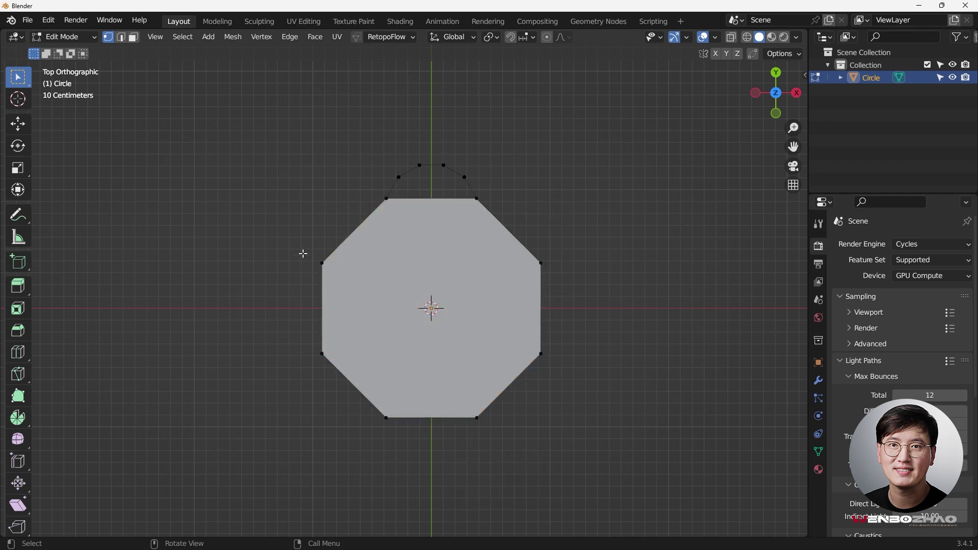
- Connect two pairs of opposite octagon corners with edges crossing at the center, and join the upper-right corner to the center vertex
{"action": "left_click", "coordinate": [322, 263]}
{"action": "left_click", "coordinate": [543, 354], "text": "shift"}
{"action": "left_click", "coordinate": [386, 199]}
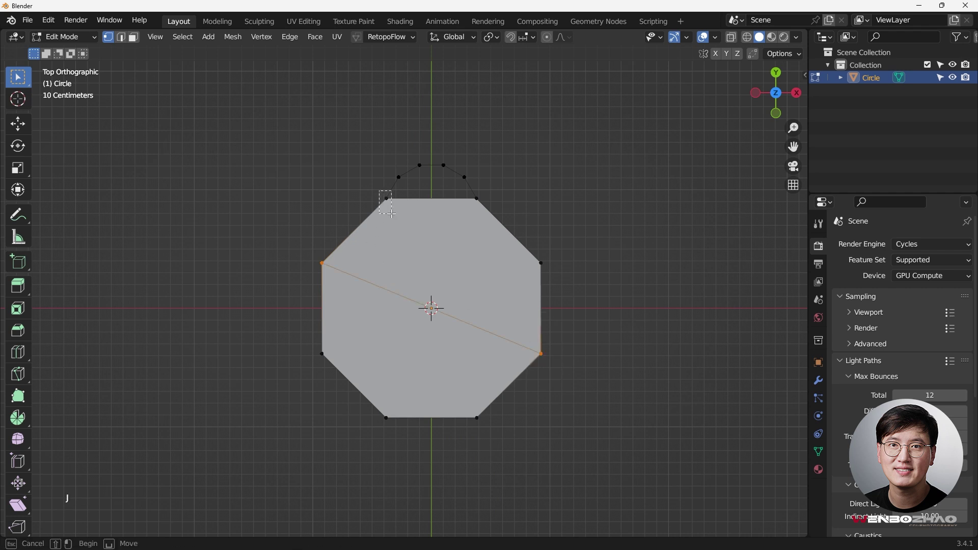
{"action": "left_click", "coordinate": [476, 416], "text": "shift"}
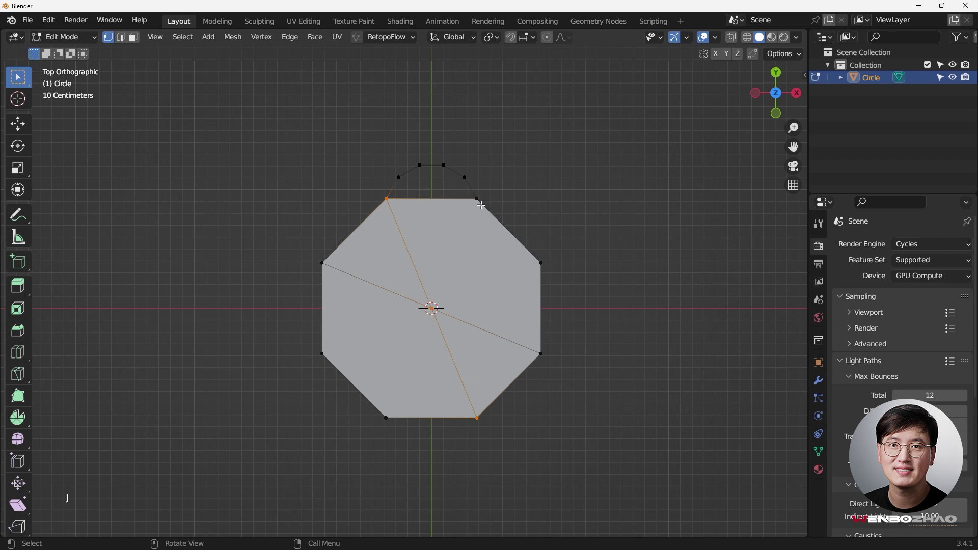
{"action": "left_click_drag", "start_coordinate": [466, 193], "coordinate": [485, 210]}
{"action": "key", "text": "j"}
- Fill the arc above the octagon with a face and connect its left and right middle vertices with a horizontal edge
{"action": "scroll", "coordinate": [399, 179], "scroll_direction": "up", "scroll_amount": 1}
{"action": "left_click_drag", "start_coordinate": [368, 153], "coordinate": [527, 210]}
{"action": "key", "text": "f"}
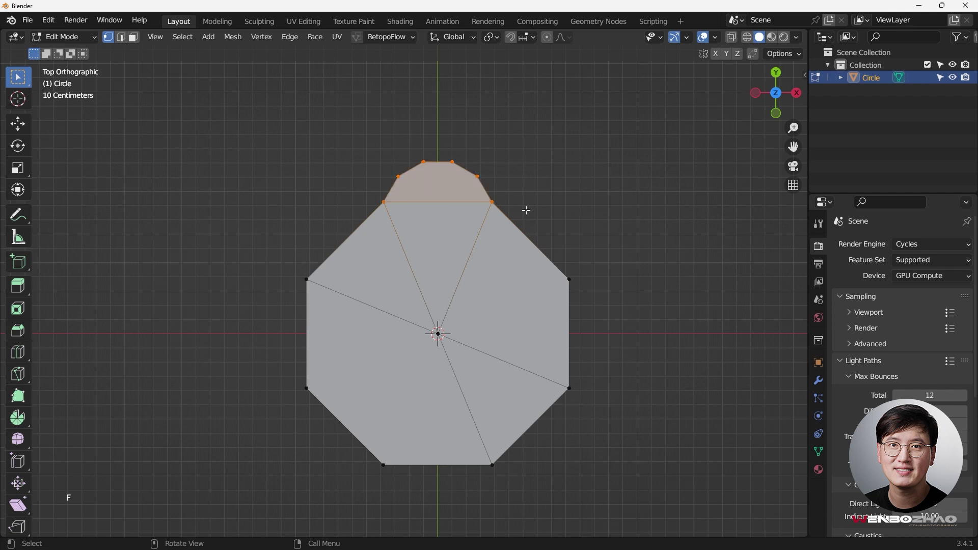
{"action": "left_click", "coordinate": [398, 177]}
{"action": "left_click", "coordinate": [477, 176], "text": "shift"}
{"action": "key", "text": "j"}
- Delete the six side and lower outer vertices of the octagon, keeping only the upper wedge with its rounded end
{"action": "scroll", "coordinate": [444, 254], "scroll_direction": "down", "scroll_amount": 1}
{"action": "middle_click_drag", "start_coordinate": [444, 255], "coordinate": [397, 216], "text": "shift"}
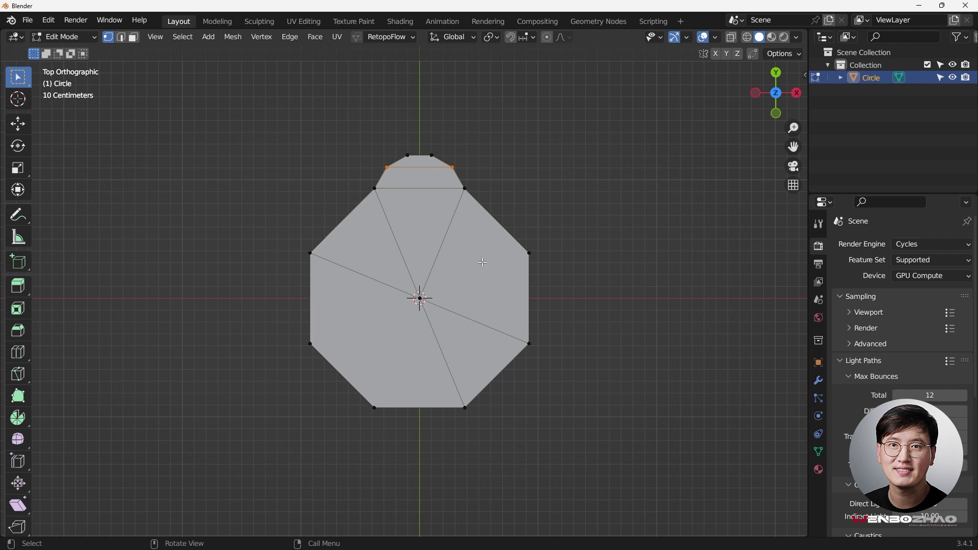
{"action": "left_click", "coordinate": [268, 225]}
{"action": "left_click", "coordinate": [301, 331], "text": "shift"}
{"action": "left_click", "coordinate": [356, 392], "text": "shift"}
{"action": "left_click", "coordinate": [448, 408], "text": "shift"}
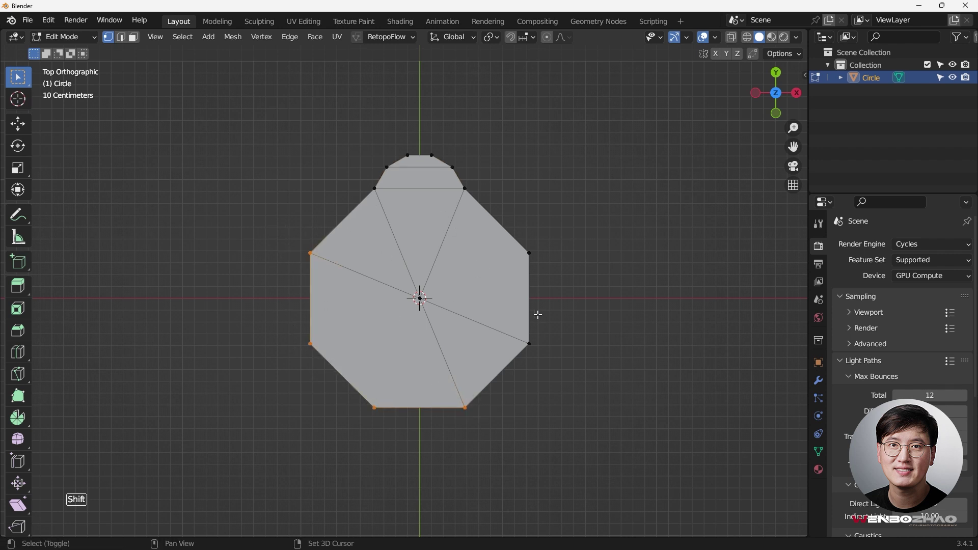
{"action": "left_click", "coordinate": [505, 369], "text": "shift"}
{"action": "left_click", "coordinate": [530, 285], "text": "shift"}
{"action": "key", "text": "x"}
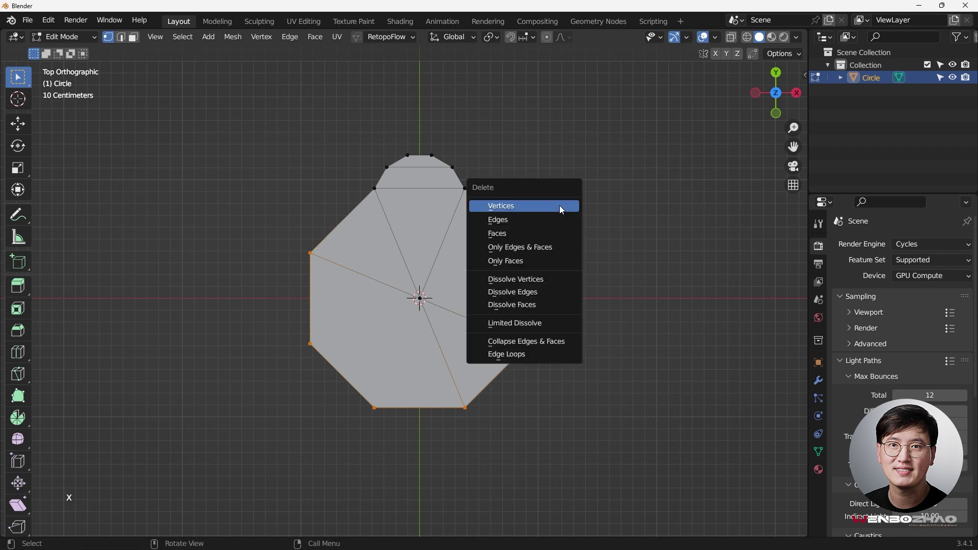
{"action": "left_click", "coordinate": [561, 207]}
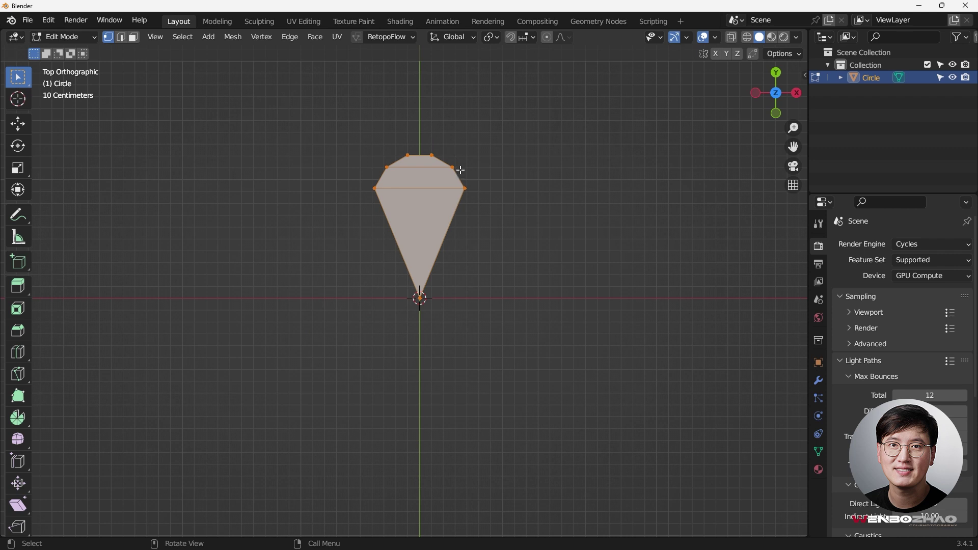
- Add an Array modifier to the wedge shape and turn off its Relative Offset
{"action": "scroll", "coordinate": [457, 193], "scroll_direction": "up", "scroll_amount": 1}
{"action": "scroll", "coordinate": [456, 193], "scroll_direction": "up", "scroll_amount": 2}
{"action": "middle_click_drag", "start_coordinate": [322, 200], "coordinate": [326, 229], "text": "shift"}
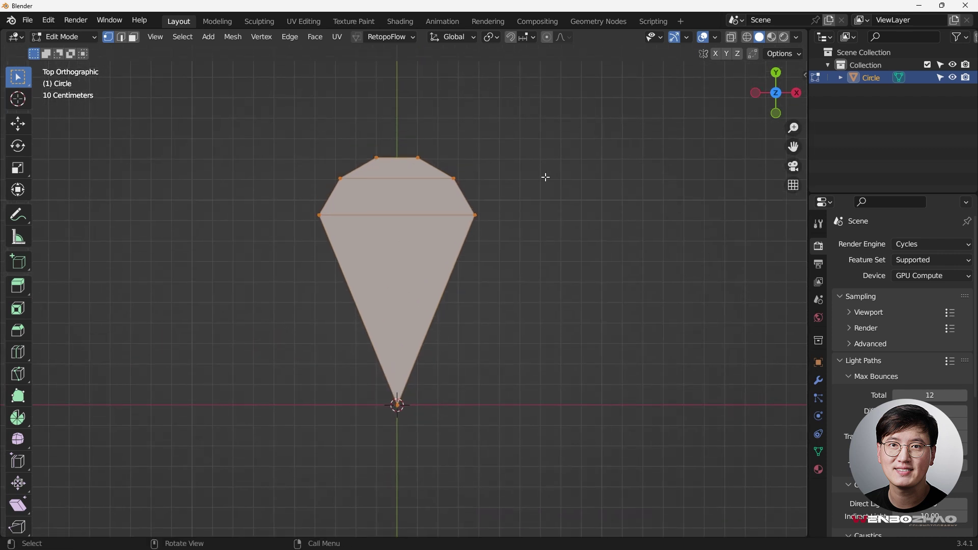
{"action": "scroll", "coordinate": [515, 245], "scroll_direction": "down", "scroll_amount": 1}
{"action": "middle_click_drag", "start_coordinate": [515, 245], "coordinate": [459, 255], "text": "shift"}
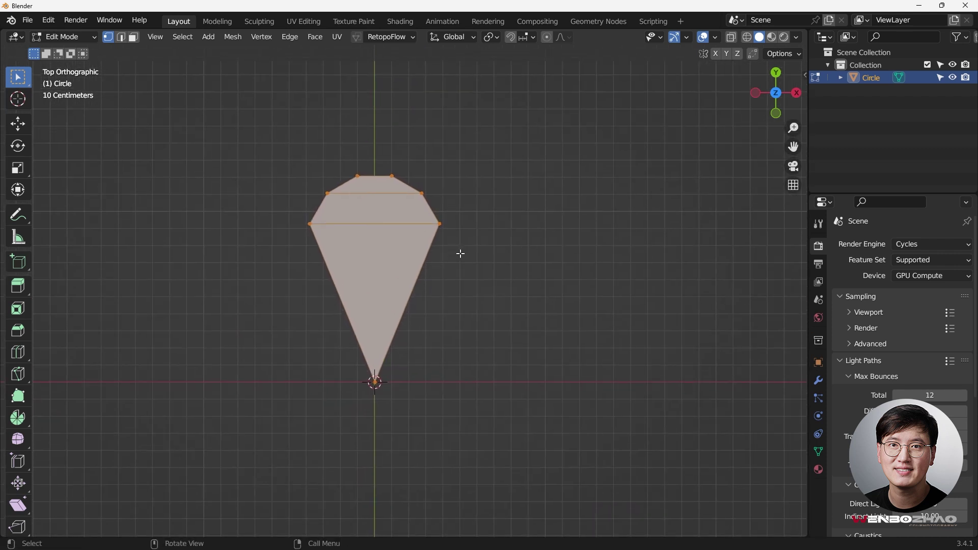
{"action": "left_click", "coordinate": [820, 382]}
{"action": "left_click", "coordinate": [868, 244]}
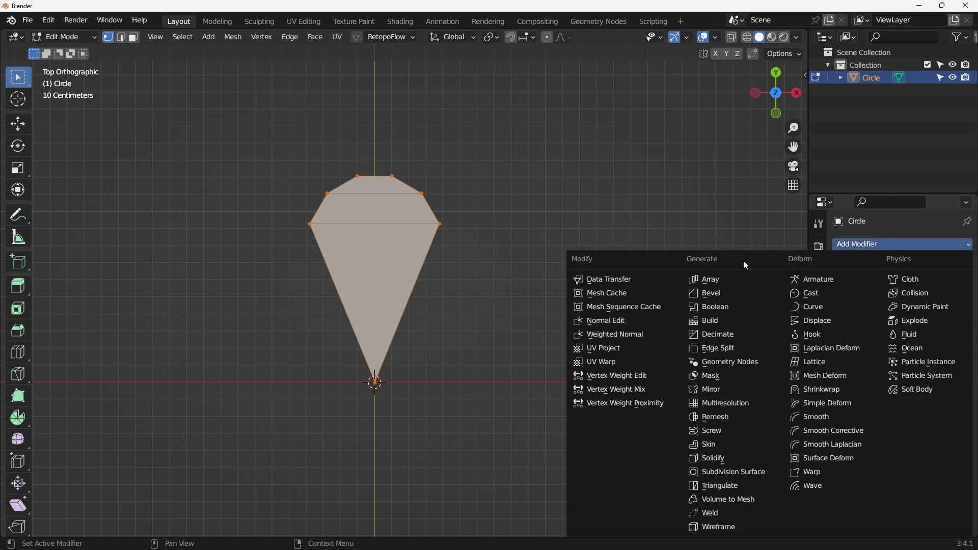
{"action": "left_click", "coordinate": [723, 286]}
{"action": "scroll", "coordinate": [572, 266], "scroll_direction": "down", "scroll_amount": 1}
{"action": "middle_click_drag", "start_coordinate": [572, 266], "coordinate": [574, 245], "text": "shift"}
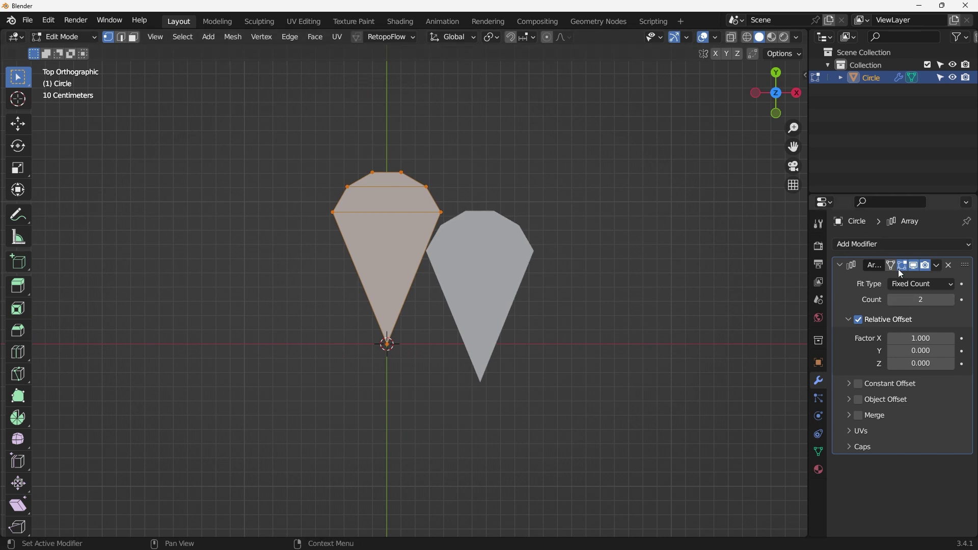
{"action": "left_click", "coordinate": [859, 320]}
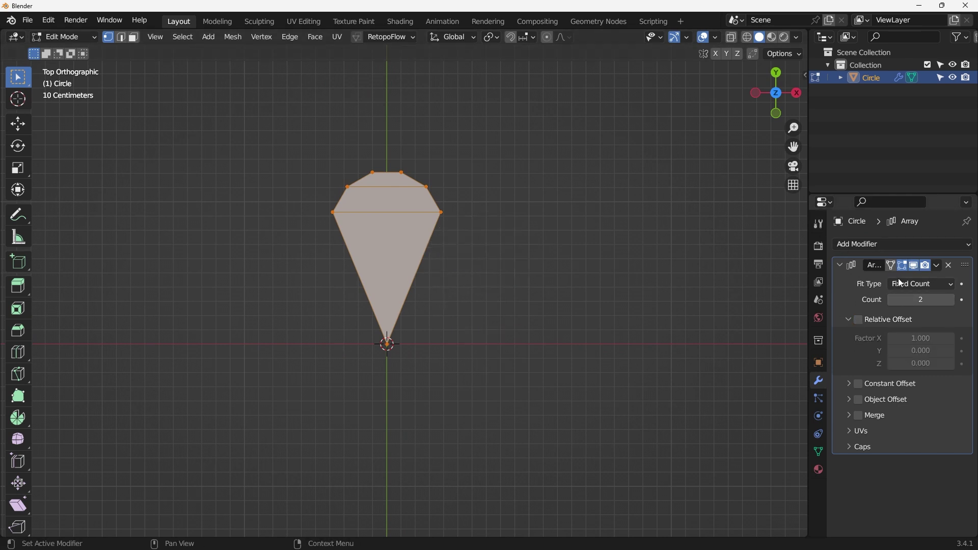
- Return the wedge to Object Mode and set its origin to the 3D cursor
{"action": "left_click", "coordinate": [520, 185]}
{"action": "key", "text": "Tab"}
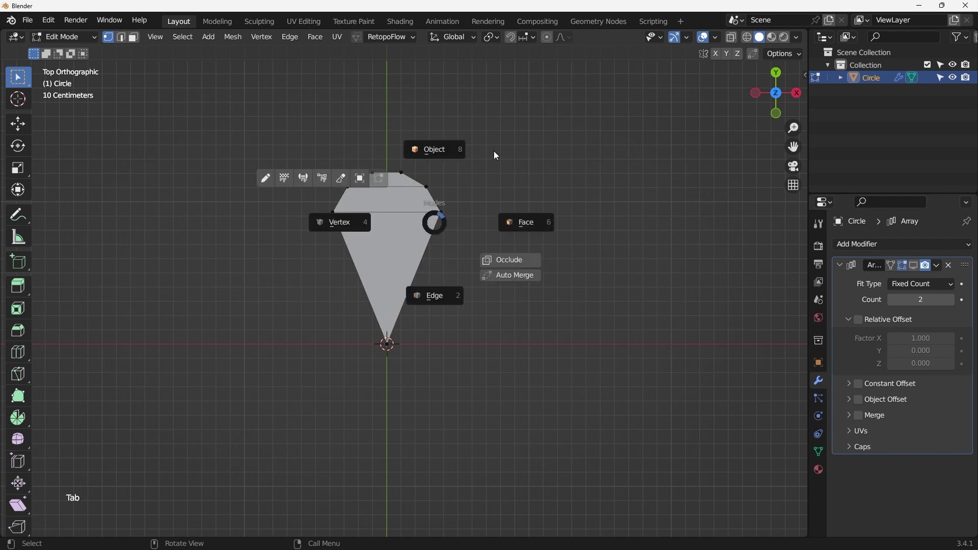
{"action": "key", "text": "Tab"}
{"action": "right_click", "coordinate": [402, 206]}
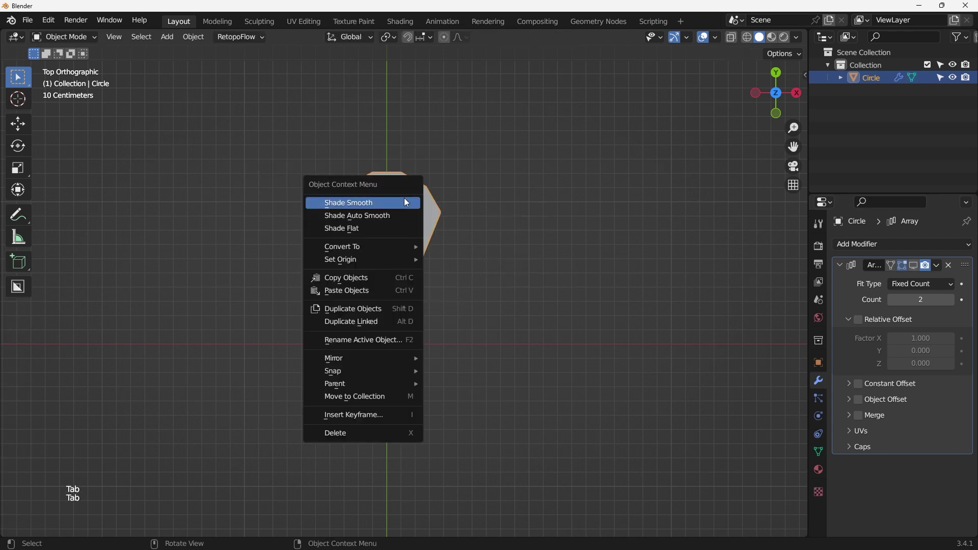
{"action": "mouse_move", "coordinate": [401, 260]}
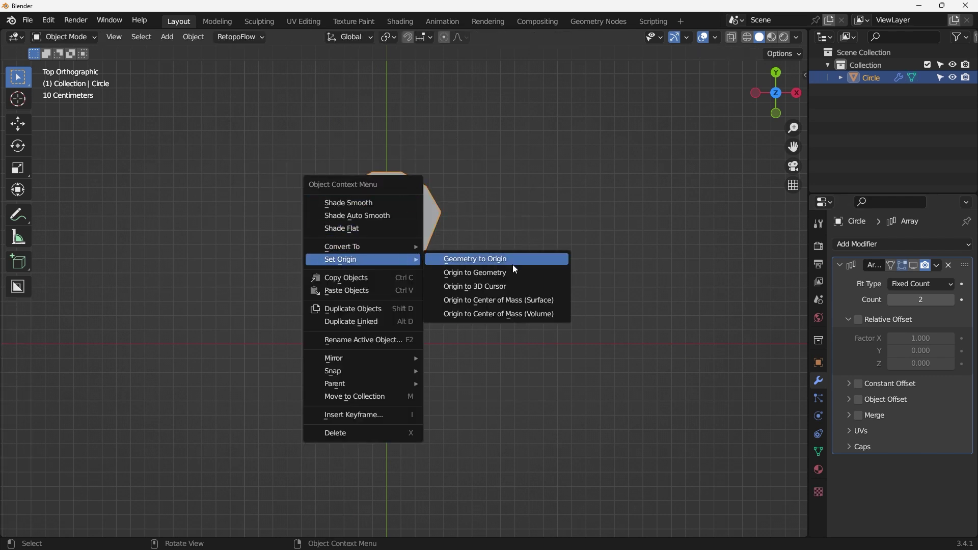
{"action": "left_click", "coordinate": [510, 286]}
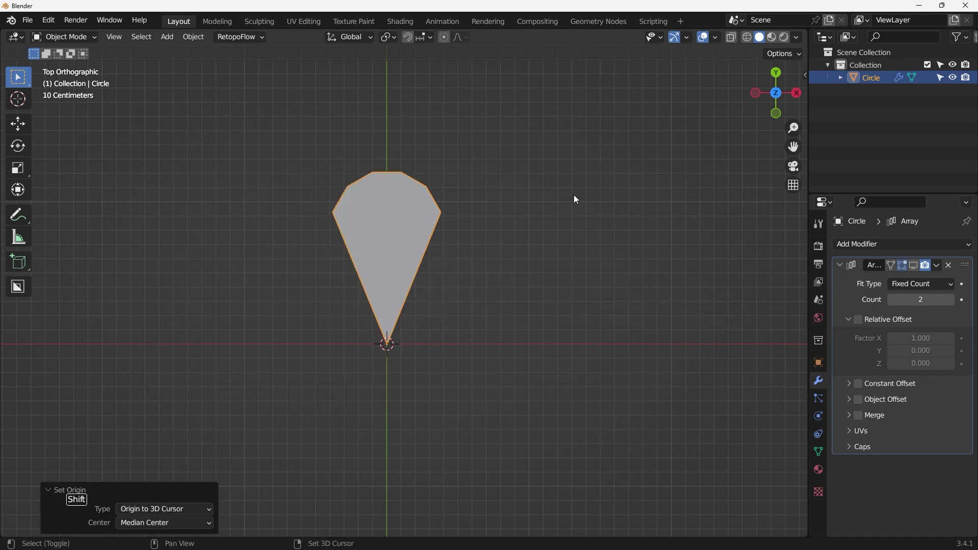
- Add a Plain Axes empty at the world center
{"action": "key", "text": "shift+a"}
{"action": "mouse_move", "coordinate": [556, 318]}
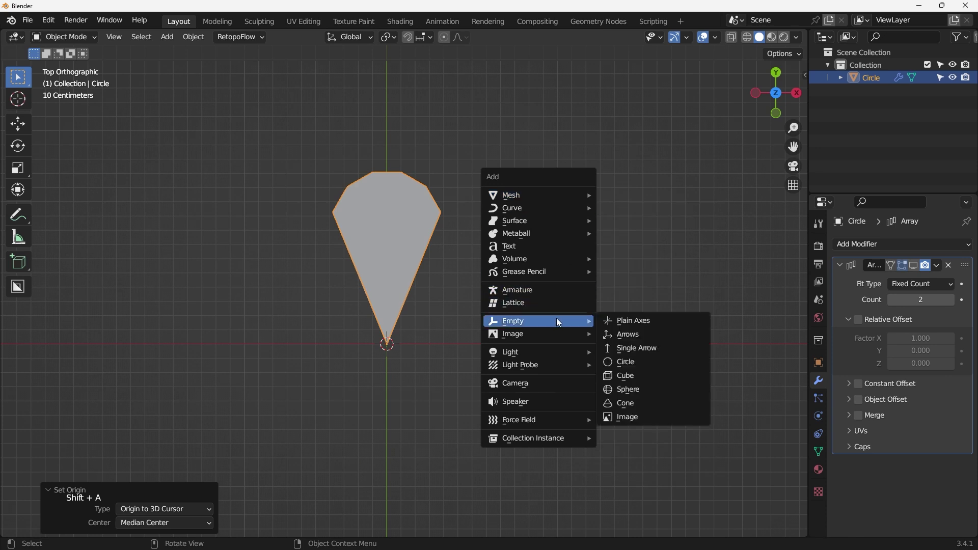
{"action": "left_click", "coordinate": [682, 322]}
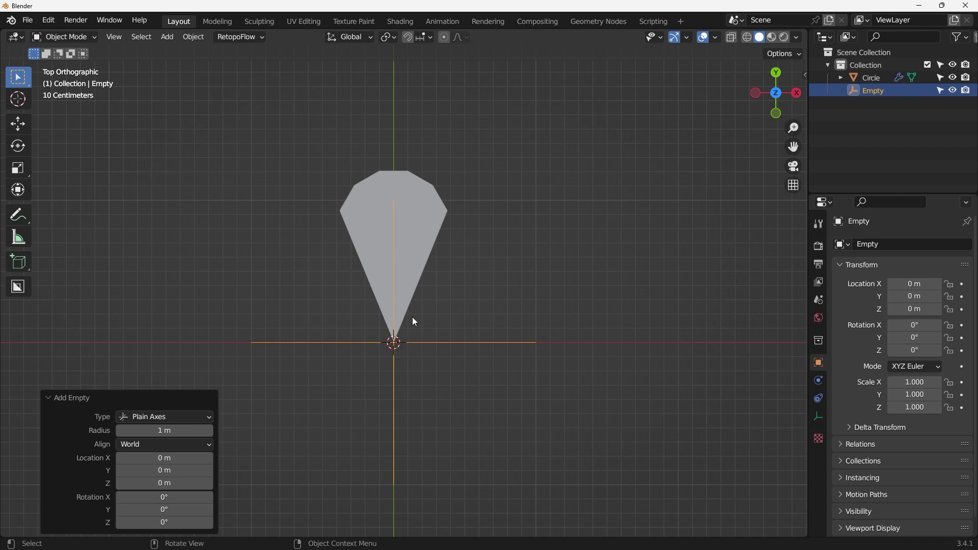
- Enable Object Offset in the wedge's Array modifier with the Empty as its object, and set the count to 8
{"action": "left_click", "coordinate": [436, 226]}
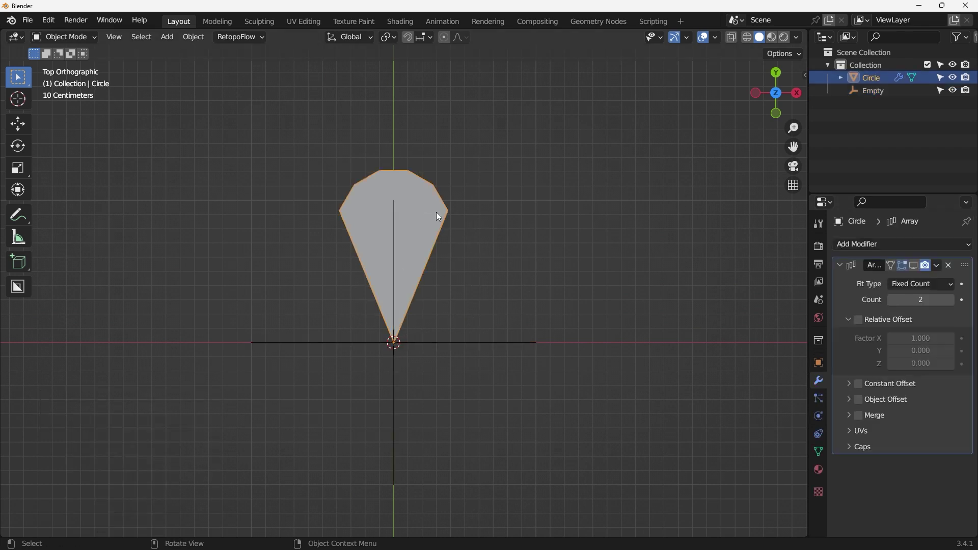
{"action": "left_click", "coordinate": [858, 400]}
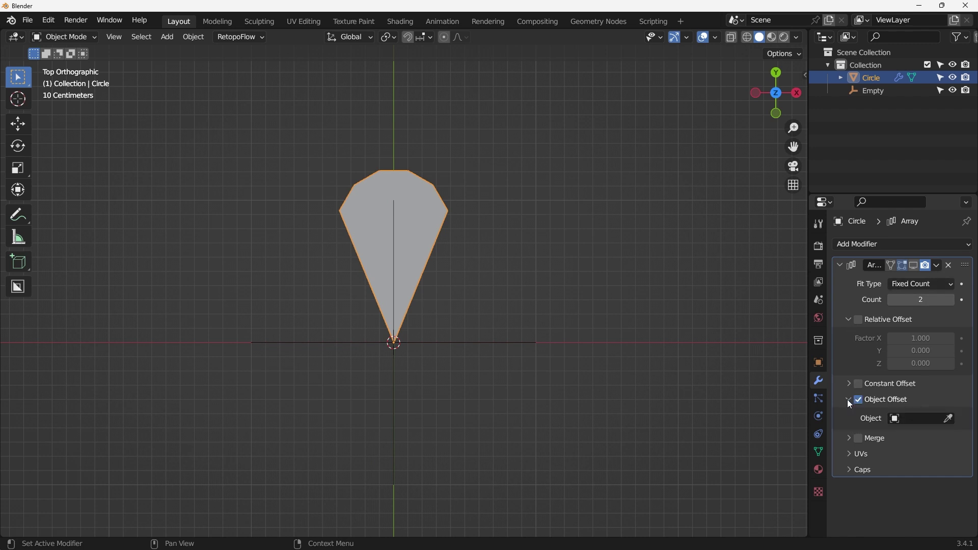
{"action": "left_click", "coordinate": [950, 419]}
{"action": "left_click", "coordinate": [872, 91]}
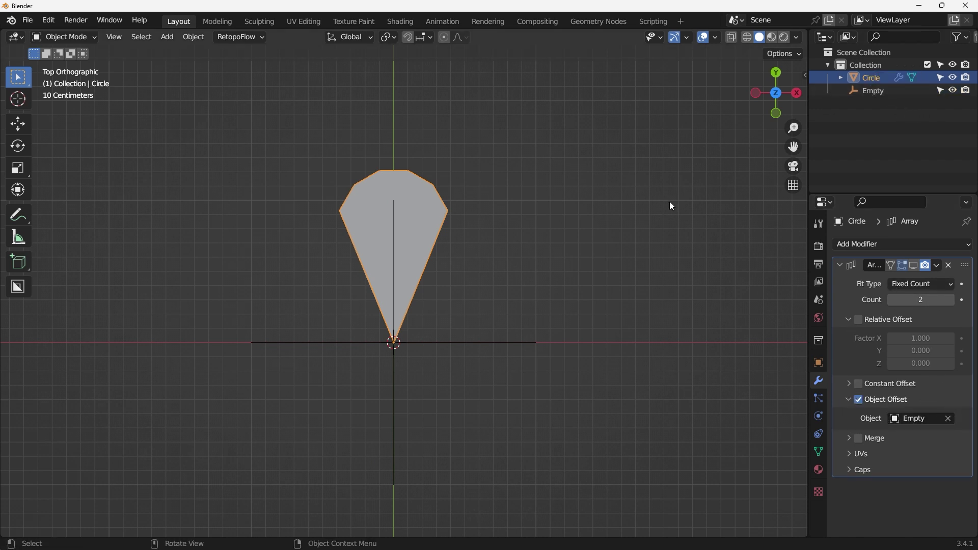
{"action": "left_click", "coordinate": [951, 301]}
{"action": "left_click", "coordinate": [950, 301]}
{"action": "left_click", "coordinate": [951, 301]}
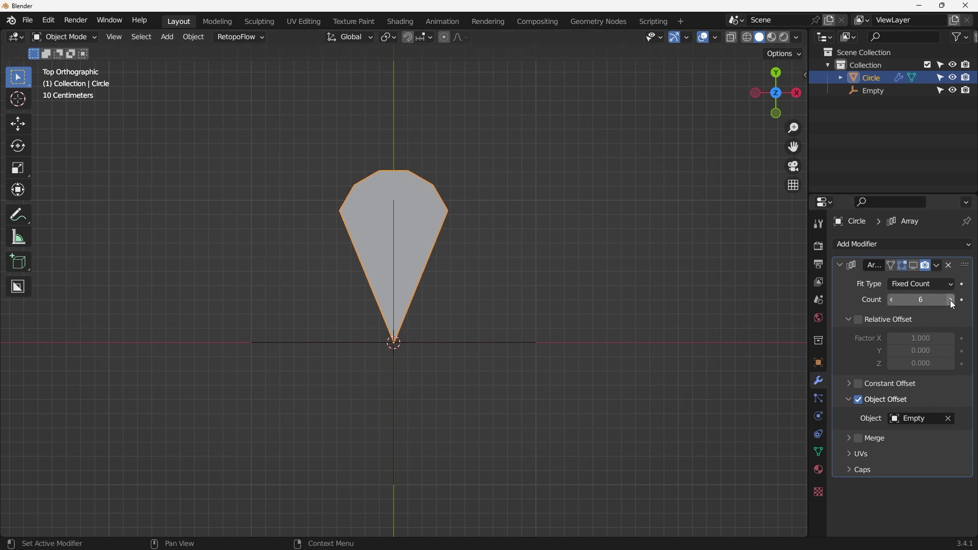
{"action": "left_click", "coordinate": [951, 301]}
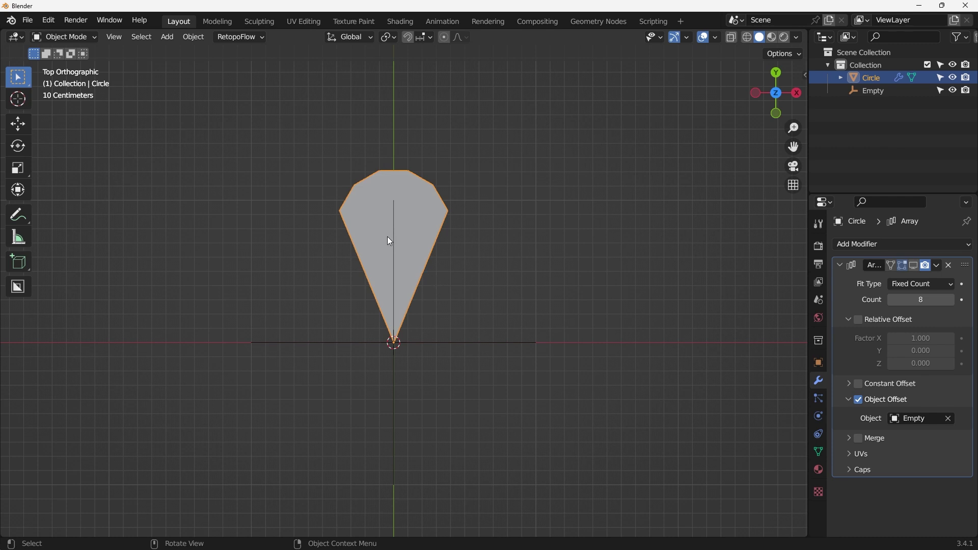
{"action": "left_click", "coordinate": [484, 340]}
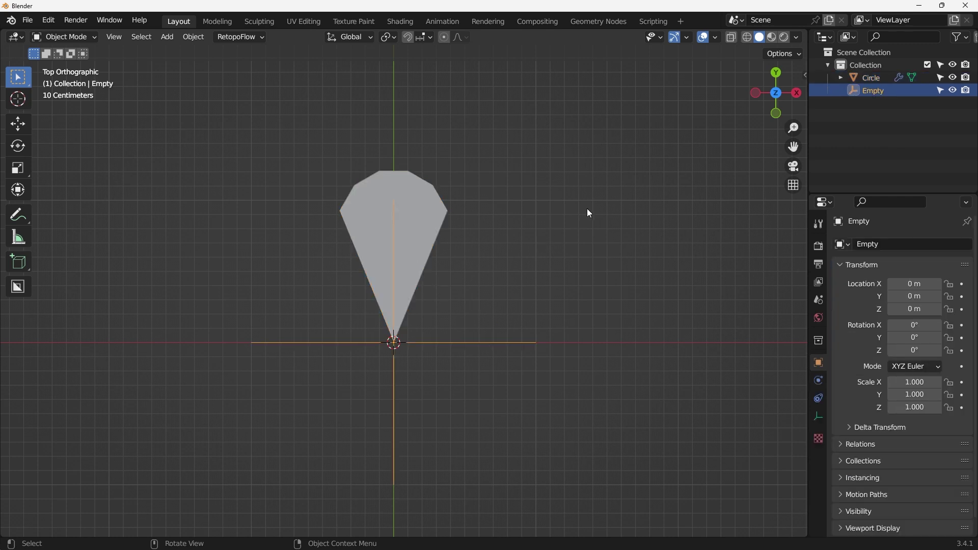
{"action": "key", "text": "r"}
{"action": "key", "text": "Escape"}
{"action": "key", "text": "ctrl+z"}
{"action": "left_click", "coordinate": [914, 266]}
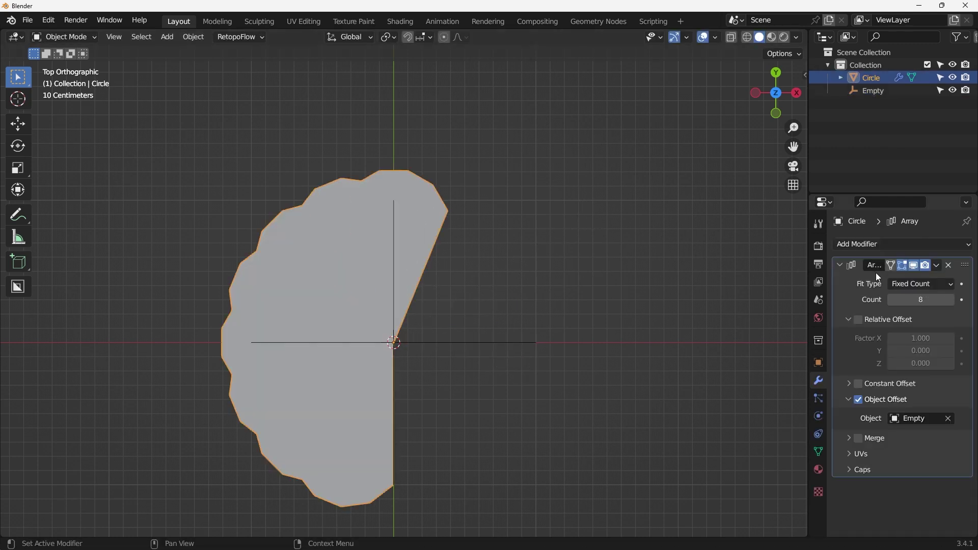
{"action": "left_click", "coordinate": [502, 343]}
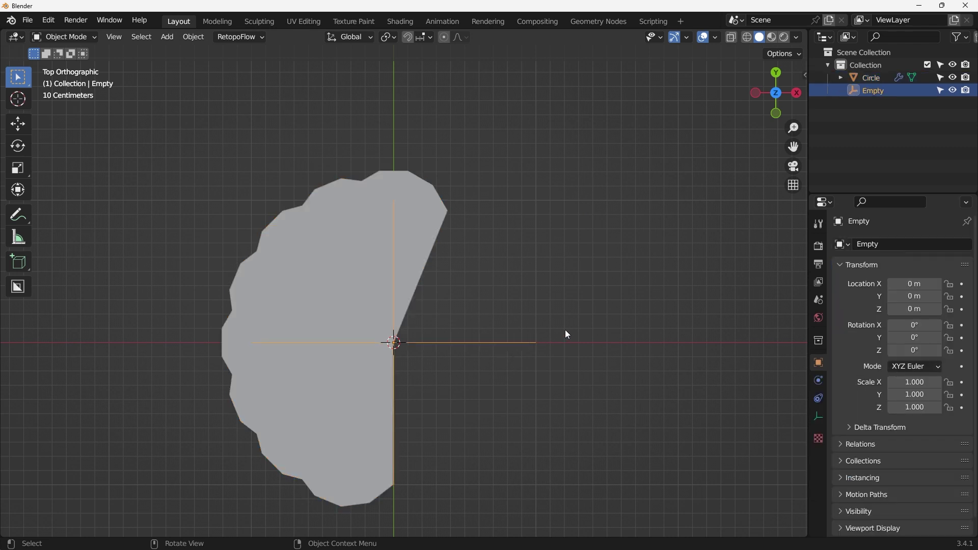
{"action": "key", "text": "r"}
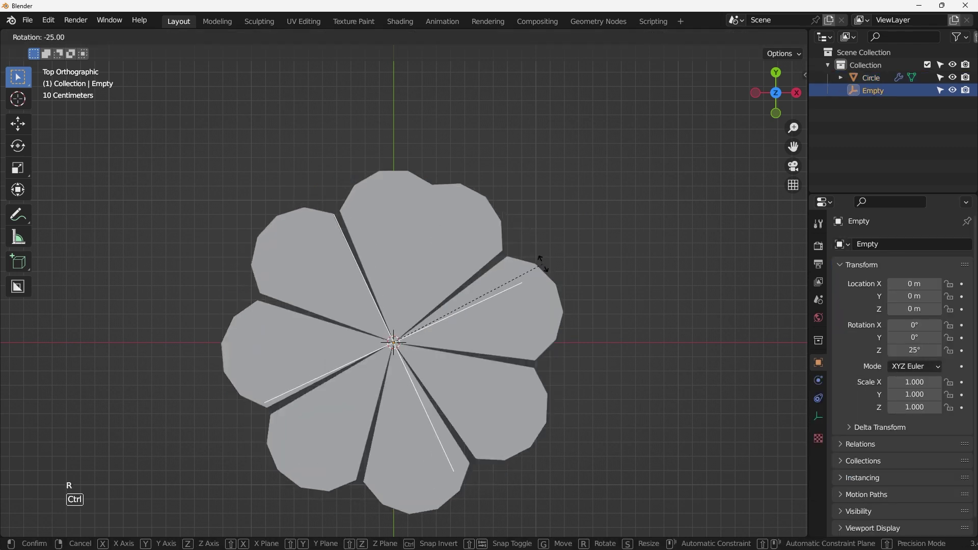
{"action": "key", "text": "Escape"}
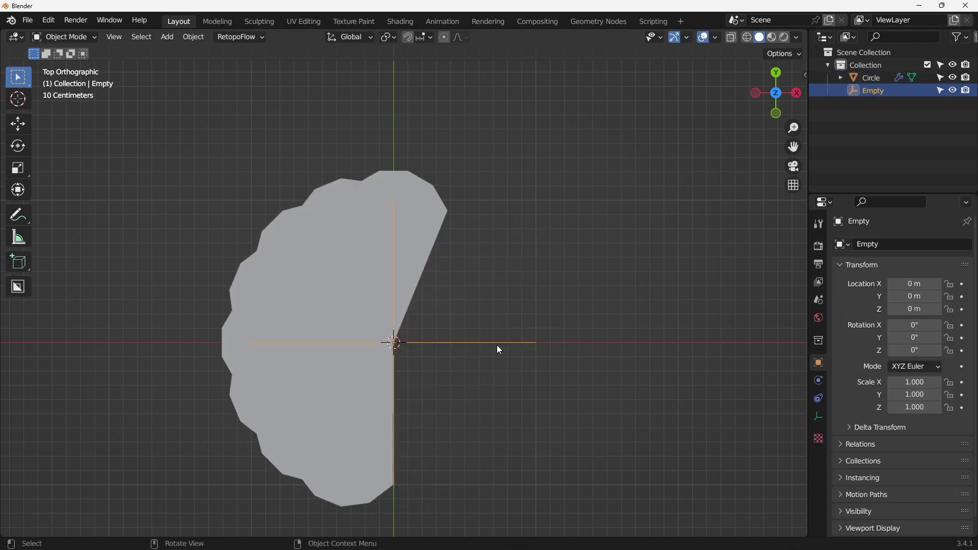
- Turn off the Array modifier's viewport display and apply all transforms to both the wedge and the Empty
{"action": "left_click", "coordinate": [442, 213]}
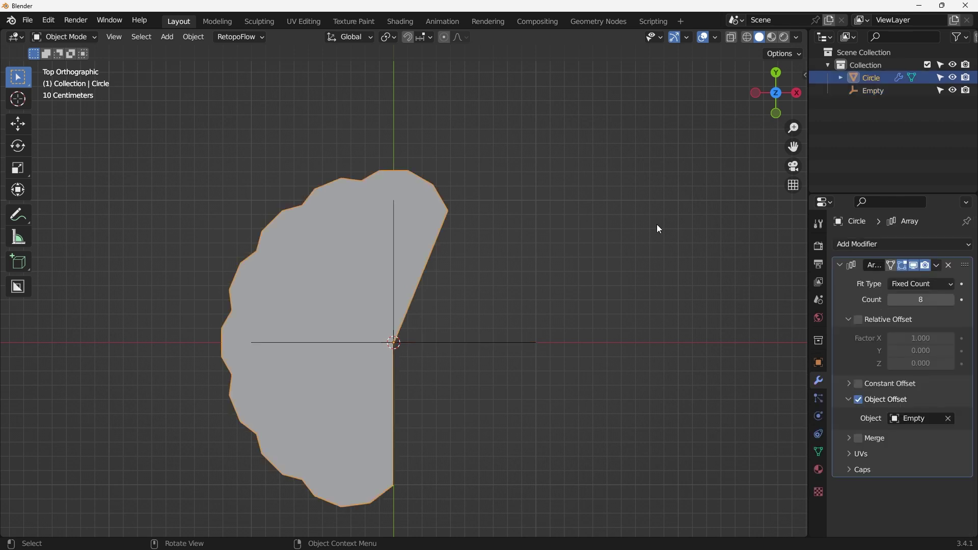
{"action": "left_click", "coordinate": [914, 266]}
{"action": "left_click", "coordinate": [914, 265]}
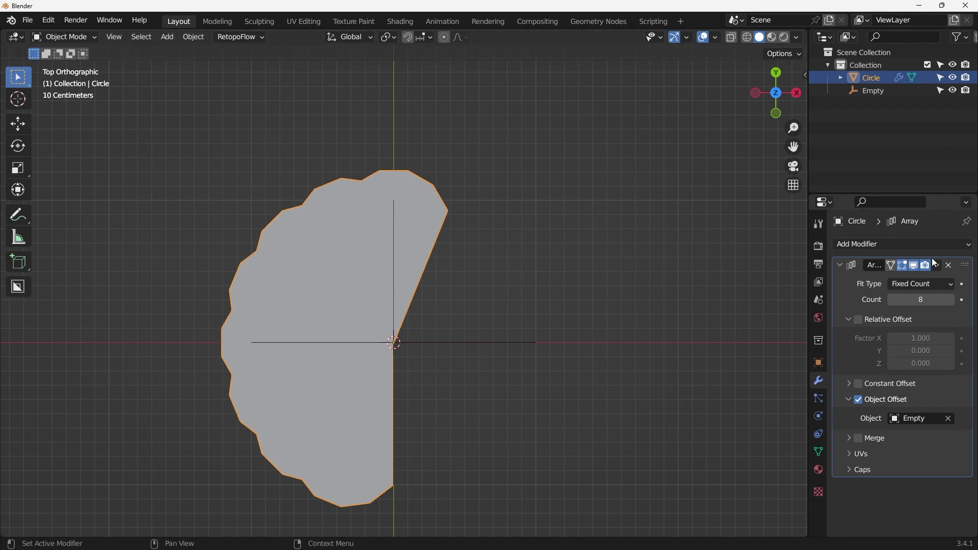
{"action": "left_click", "coordinate": [915, 267]}
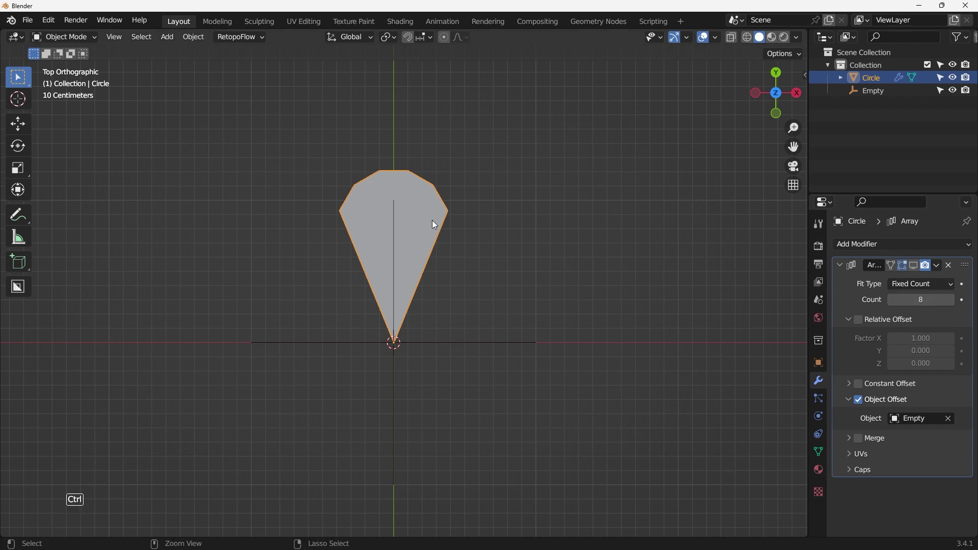
{"action": "key", "text": "ctrl+a"}
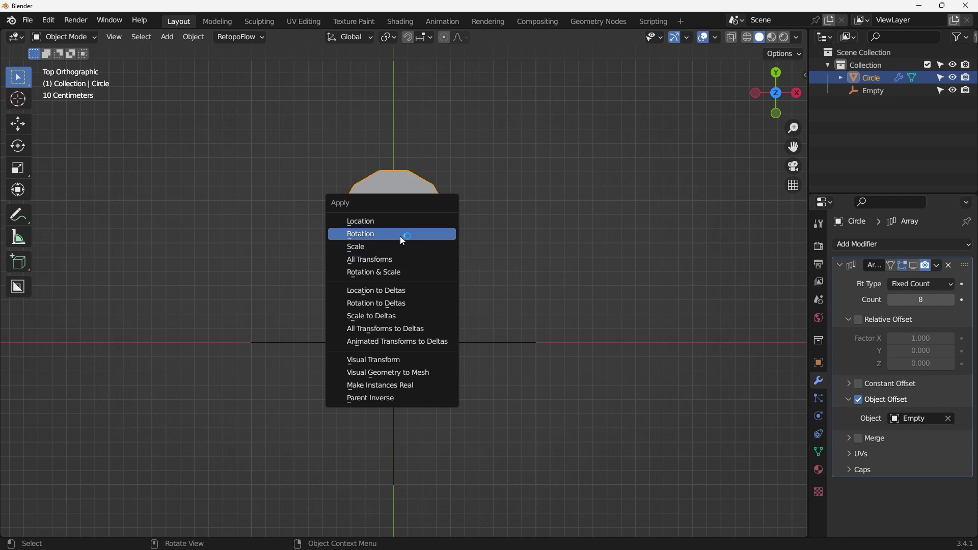
{"action": "left_click", "coordinate": [399, 260]}
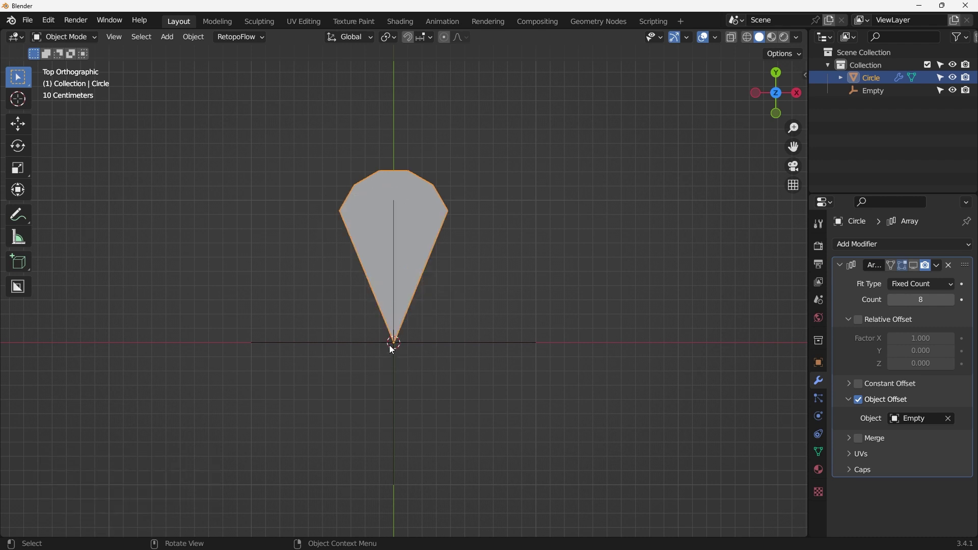
{"action": "left_click", "coordinate": [453, 343]}
{"action": "left_click", "coordinate": [397, 258]}
- Rotate the Empty by -45° about Z so the wedge copies spread evenly around the center
{"action": "left_click", "coordinate": [498, 343]}
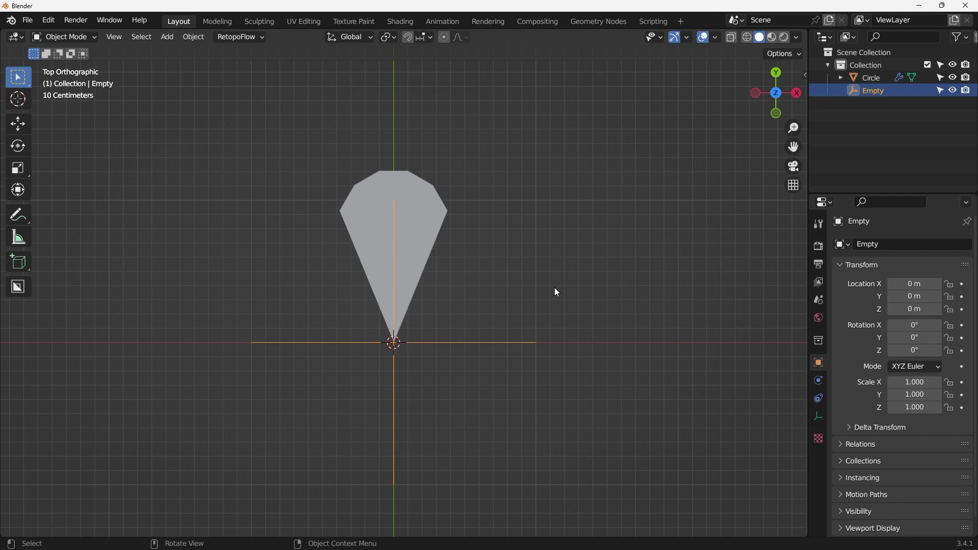
{"action": "key", "text": "r"}
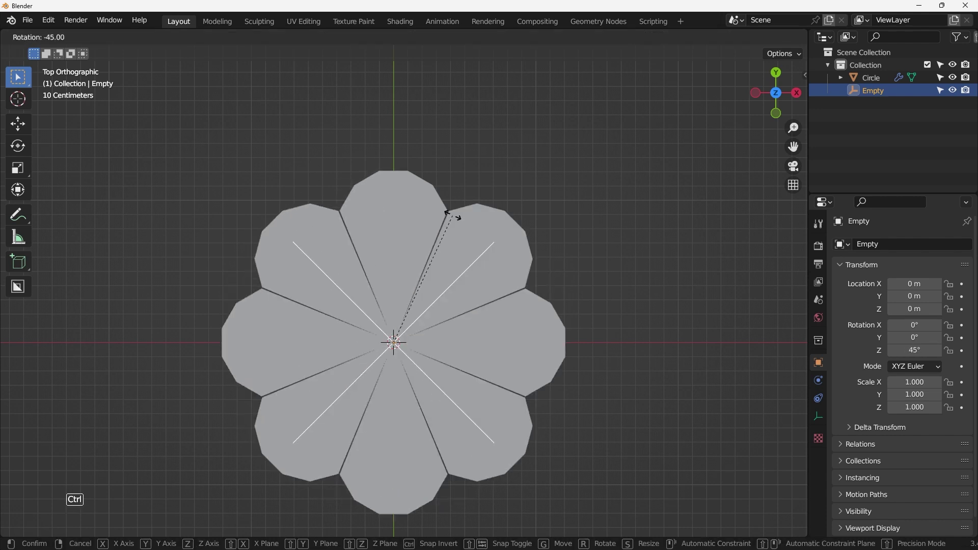
{"action": "left_click", "coordinate": [453, 216]}
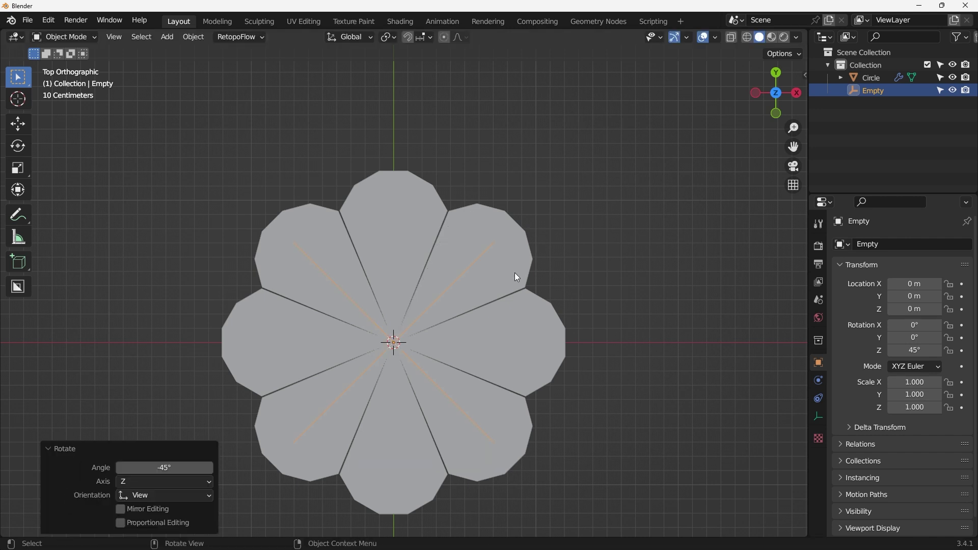
{"action": "scroll", "coordinate": [455, 274], "scroll_direction": "up", "scroll_amount": 2}
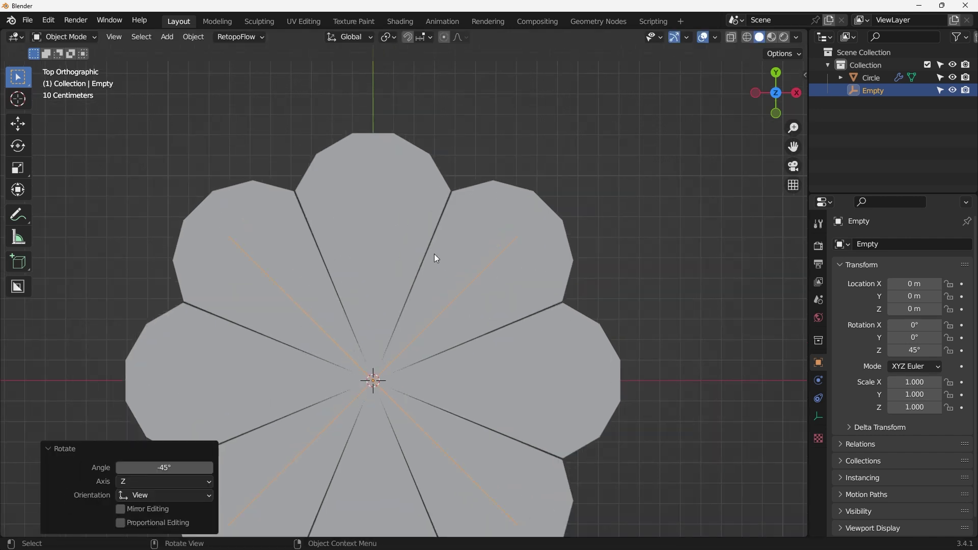
{"action": "scroll", "coordinate": [414, 255], "scroll_direction": "down", "scroll_amount": 2}
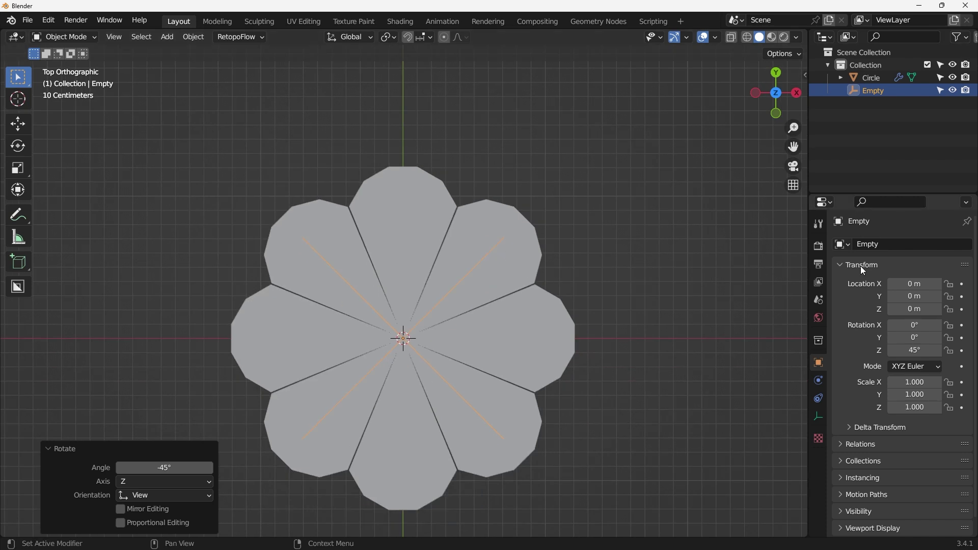
- Enable Merge in the flower's Array modifier, including merging of the first and last copies
{"action": "left_click", "coordinate": [423, 245]}
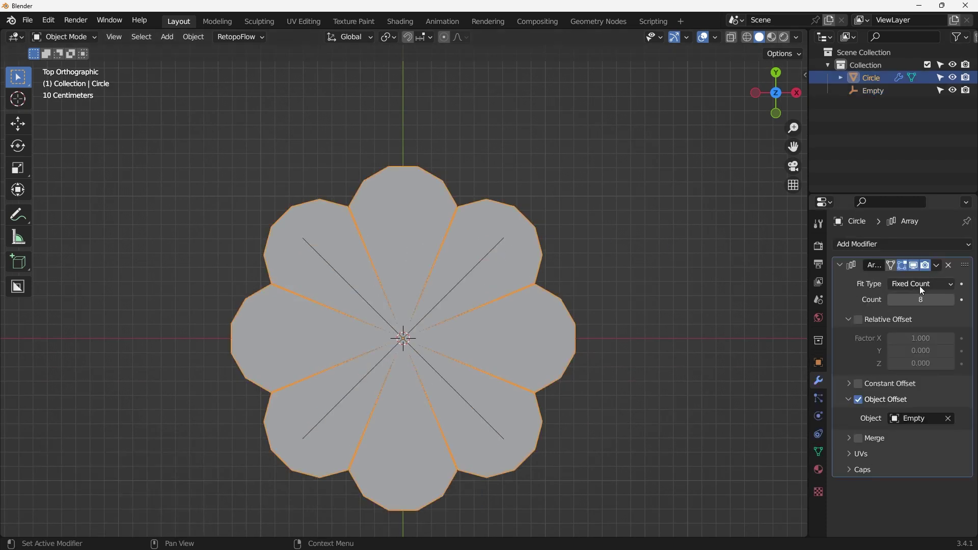
{"action": "left_click", "coordinate": [858, 439]}
{"action": "left_click", "coordinate": [849, 438]}
{"action": "left_click", "coordinate": [892, 472]}
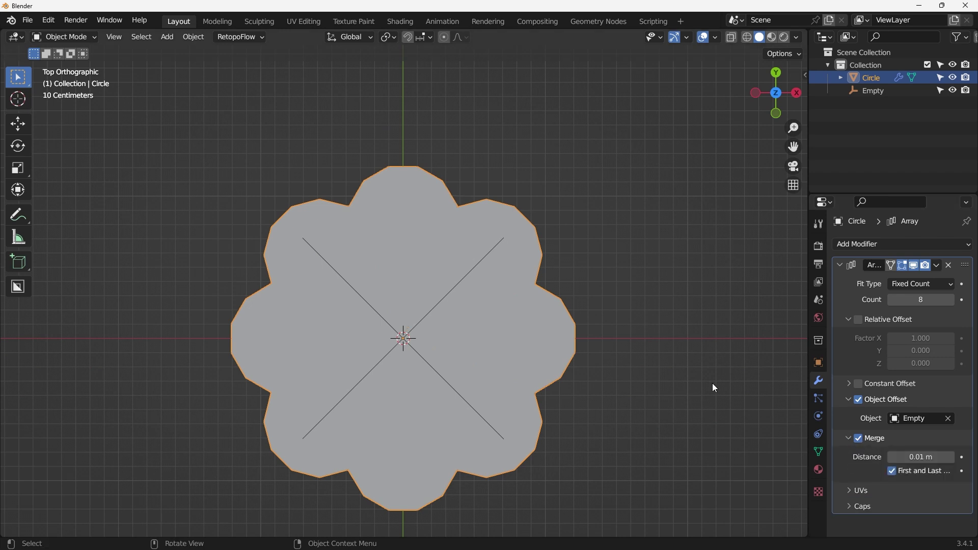
- Inspect the merged flower in Edit Mode and Object Mode from an angled view and from above
{"action": "scroll", "coordinate": [451, 241], "scroll_direction": "up", "scroll_amount": 1}
{"action": "key", "text": "Tab"}
{"action": "middle_click_drag", "start_coordinate": [422, 205], "coordinate": [395, 243]}
{"action": "key", "text": "Tab"}
{"action": "key", "text": "KP_7"}
{"action": "scroll", "coordinate": [394, 242], "scroll_direction": "up", "scroll_amount": 2}
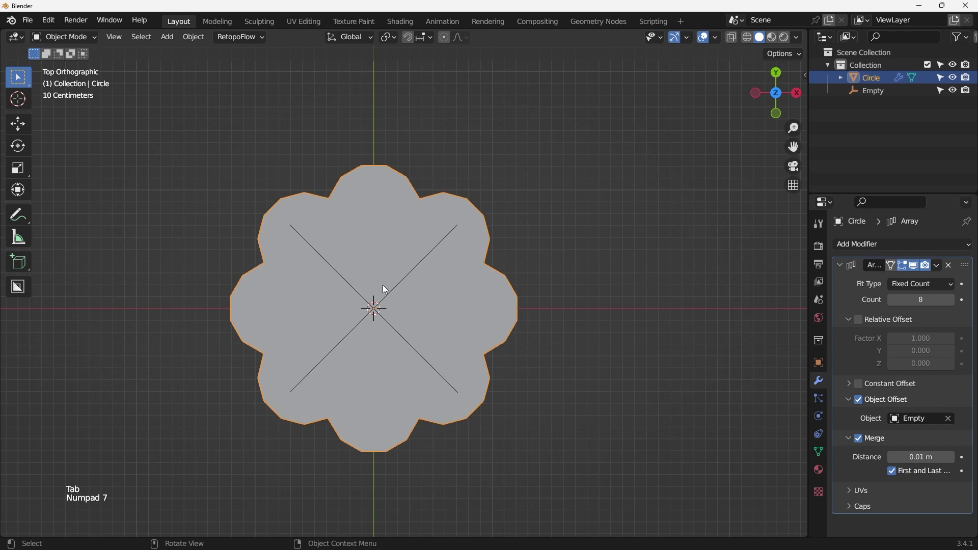
{"action": "key", "text": "Tab"}
{"action": "key", "text": "Tab"}
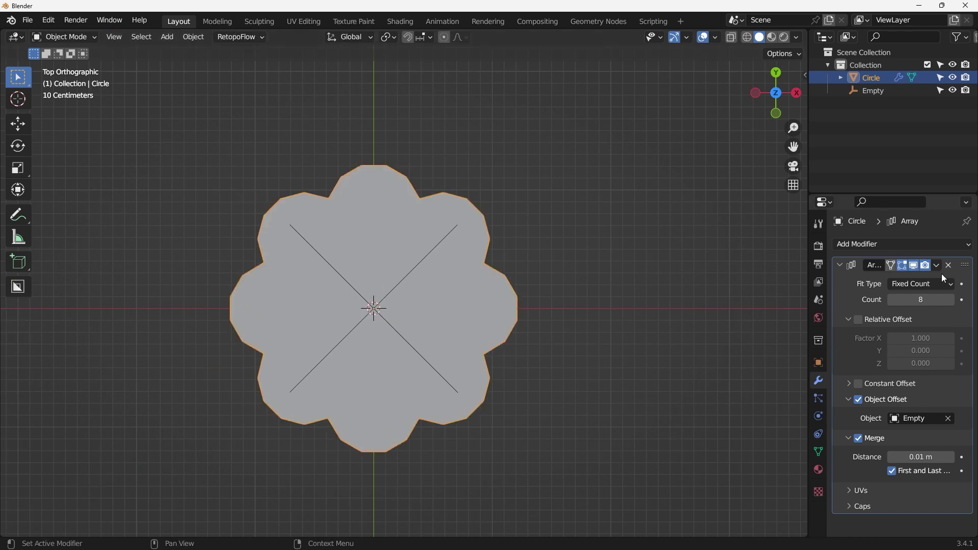
- Collapse the Array modifier's settings and duplicate the flower in place
{"action": "left_click", "coordinate": [842, 264]}
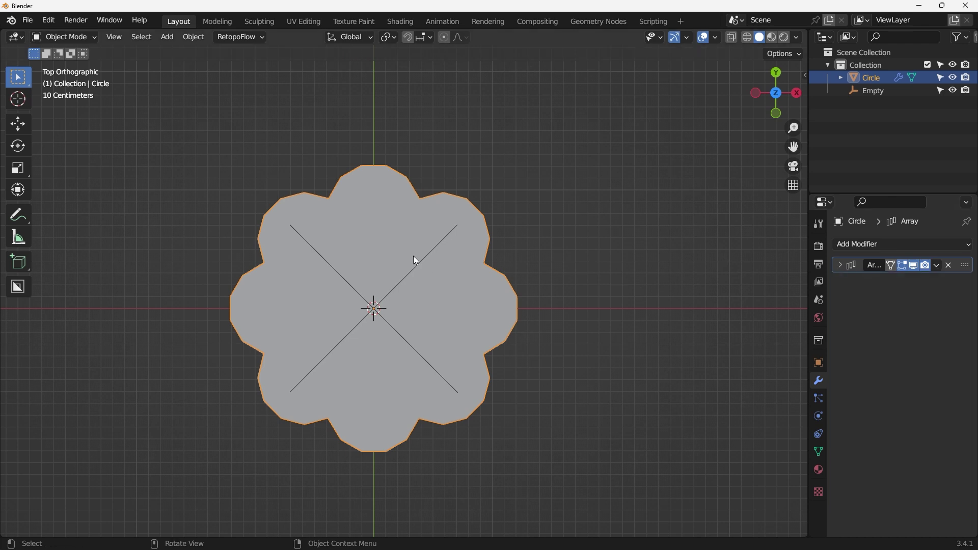
{"action": "key", "text": "shift+d"}
{"action": "right_click", "coordinate": [520, 198]}
- Move the duplicated flower to a new collection named "bu" and exclude that collection from the view layer
{"action": "key", "text": "m"}
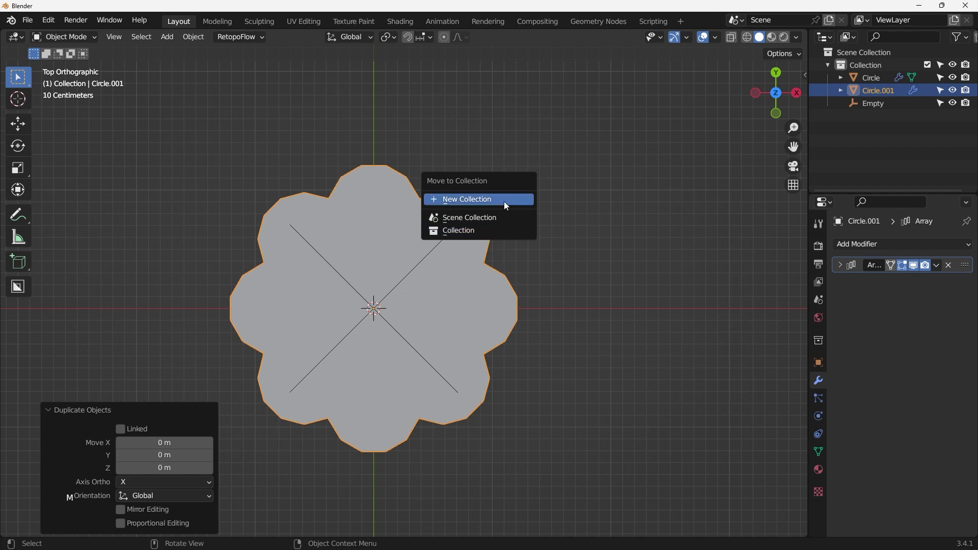
{"action": "left_click", "coordinate": [500, 200]}
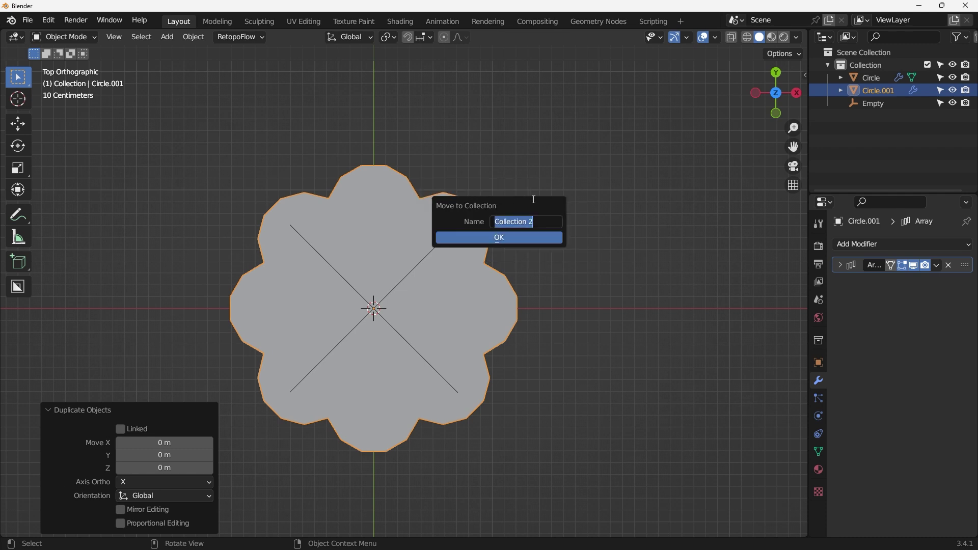
{"action": "type", "text": "bu"}
{"action": "key", "text": "Return"}
{"action": "key", "text": "Return"}
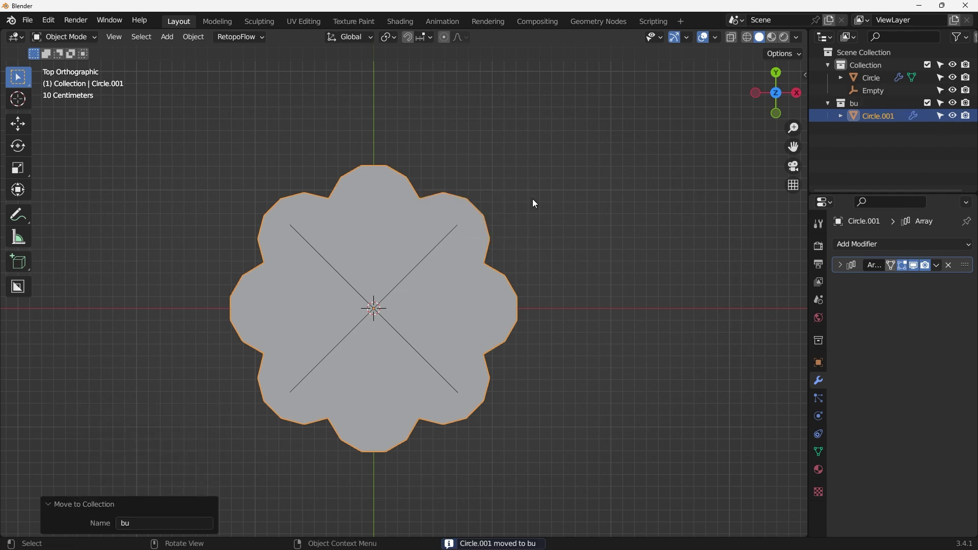
{"action": "left_click", "coordinate": [928, 103]}
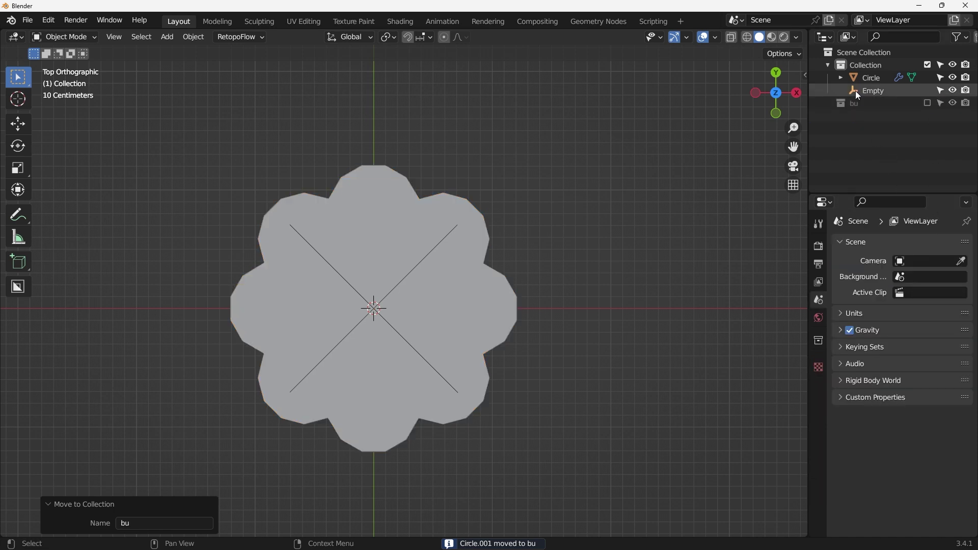
- Apply the flower's Array modifier and hide the Empty
{"action": "left_click", "coordinate": [475, 214]}
{"action": "left_click", "coordinate": [938, 265]}
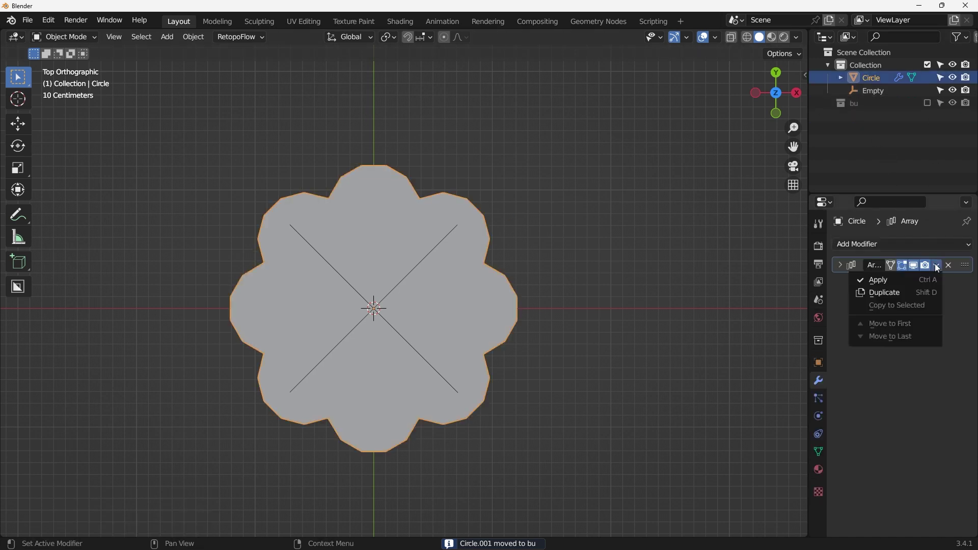
{"action": "left_click", "coordinate": [876, 281]}
{"action": "left_click", "coordinate": [410, 268]}
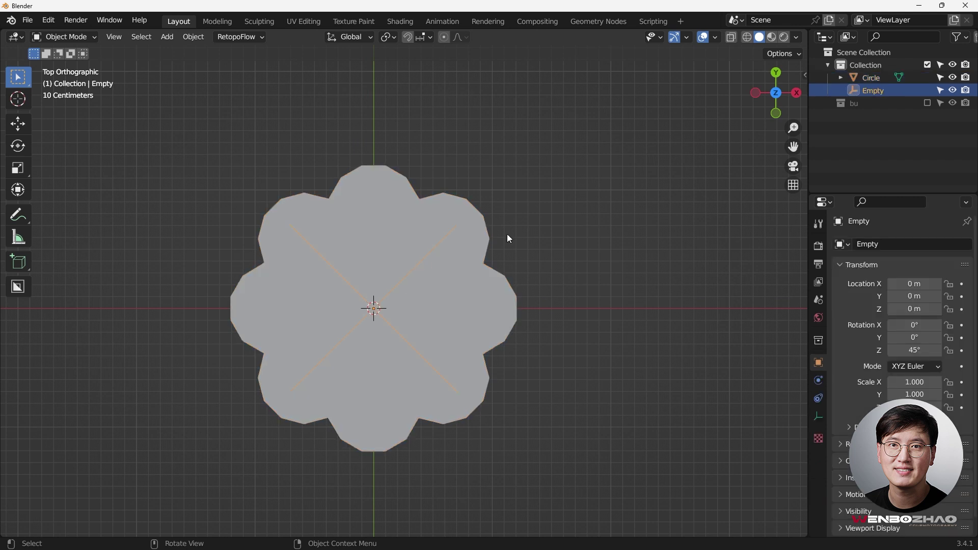
{"action": "left_click", "coordinate": [953, 90]}
- Try extruding the entire flower mesh about 1.54 m downward along Z in Edit Mode
{"action": "left_click", "coordinate": [435, 242]}
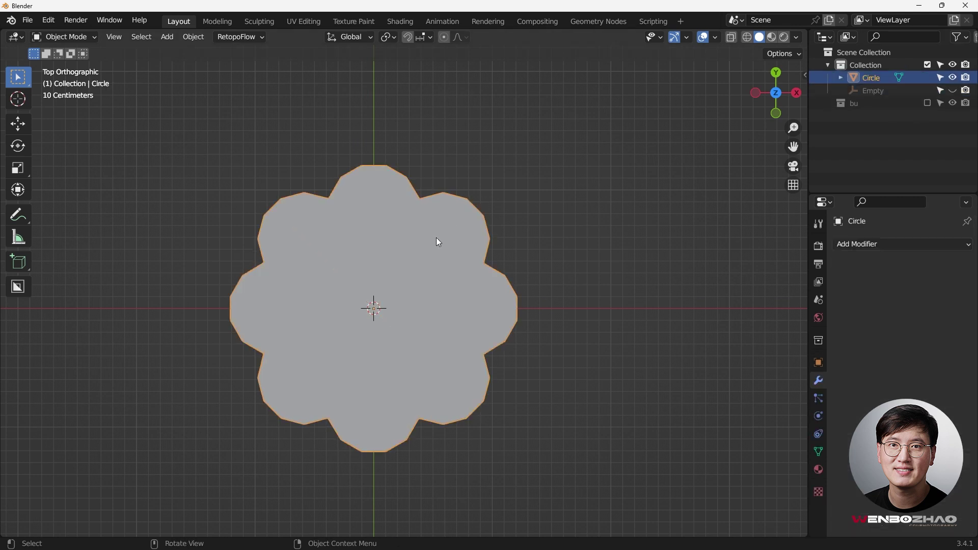
{"action": "key", "text": "Tab"}
{"action": "scroll", "coordinate": [401, 275], "scroll_direction": "up", "scroll_amount": 1}
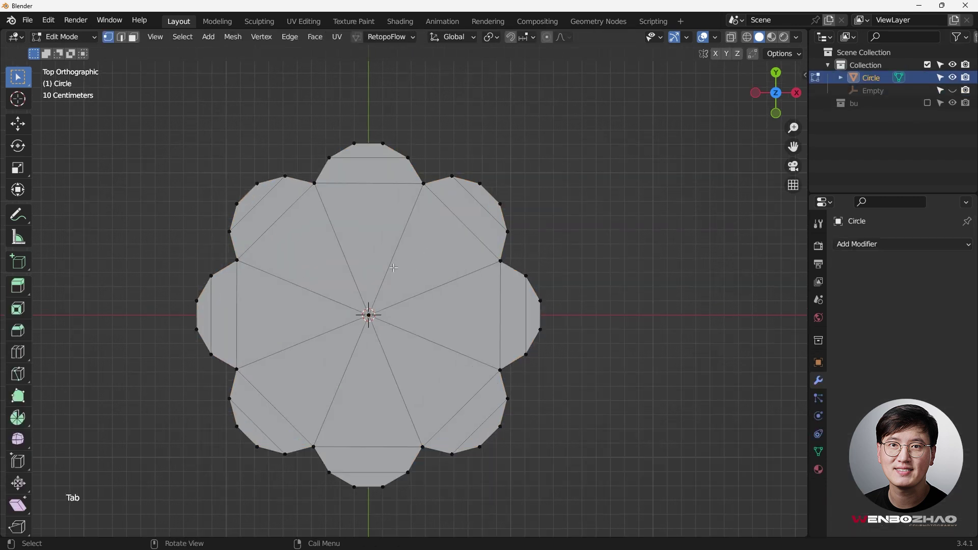
{"action": "left_click_drag", "start_coordinate": [410, 108], "coordinate": [321, 173]}
{"action": "left_click_drag", "start_coordinate": [163, 135], "coordinate": [327, 424]}
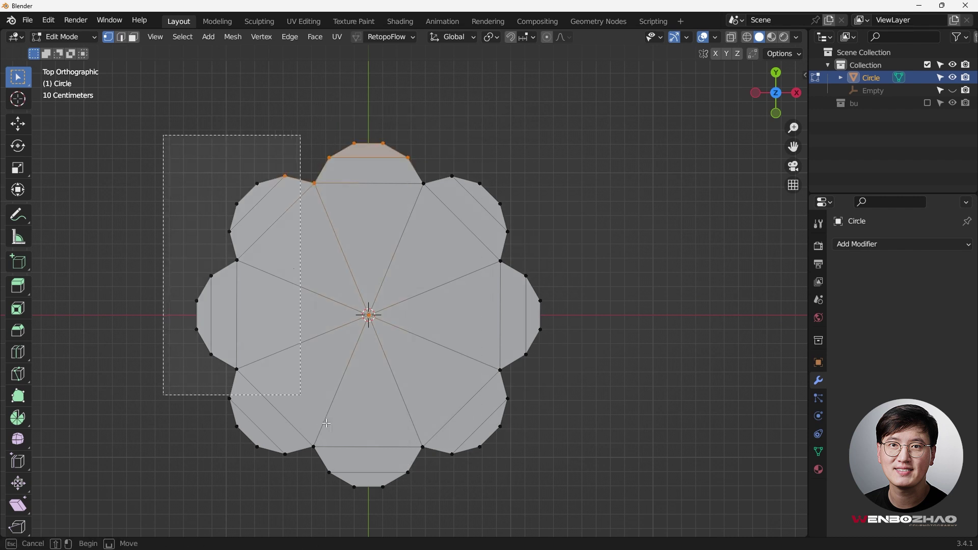
{"action": "key", "text": "a"}
{"action": "middle_click_drag", "start_coordinate": [451, 315], "coordinate": [465, 233]}
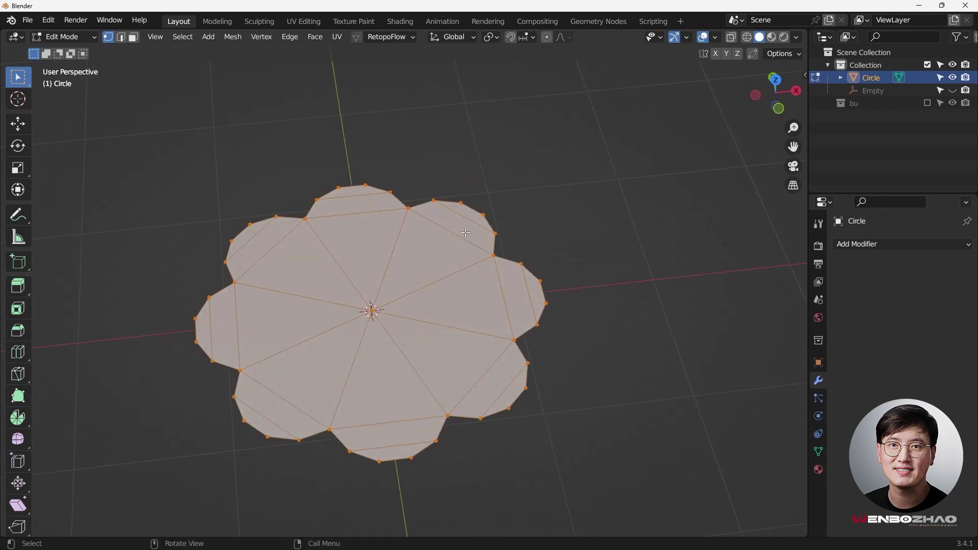
{"action": "key", "text": "KP_1"}
{"action": "key", "text": "e"}
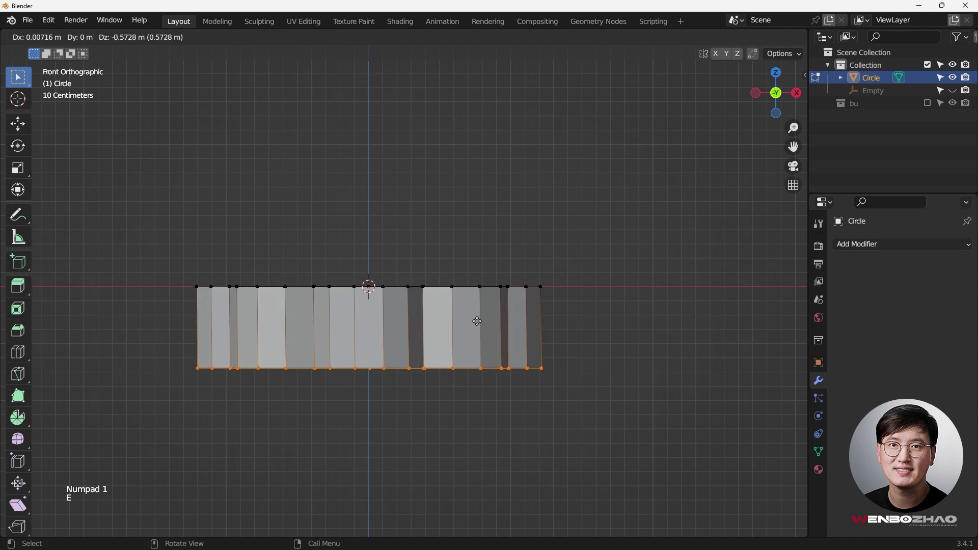
{"action": "left_click", "coordinate": [481, 452]}
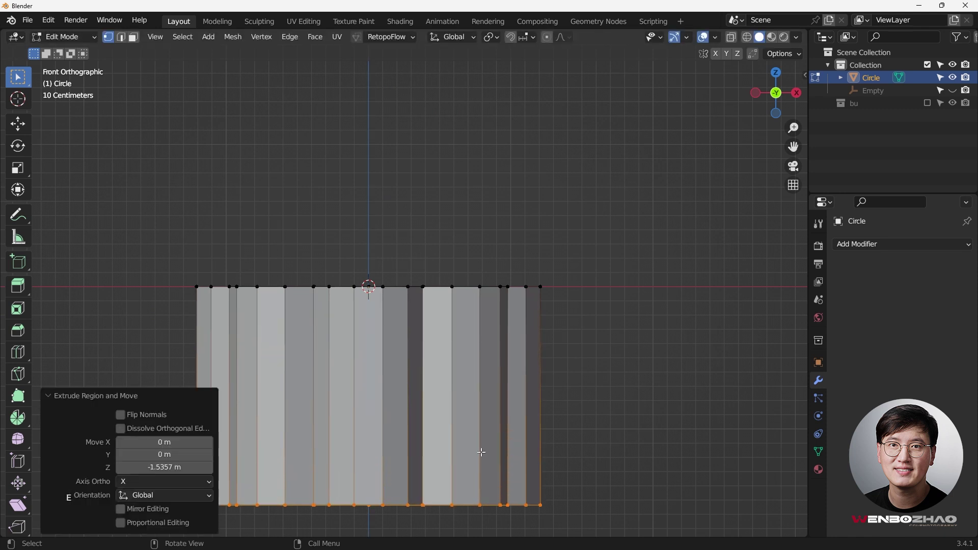
{"action": "middle_click_drag", "start_coordinate": [482, 452], "coordinate": [412, 262]}
{"action": "key", "text": "Tab"}
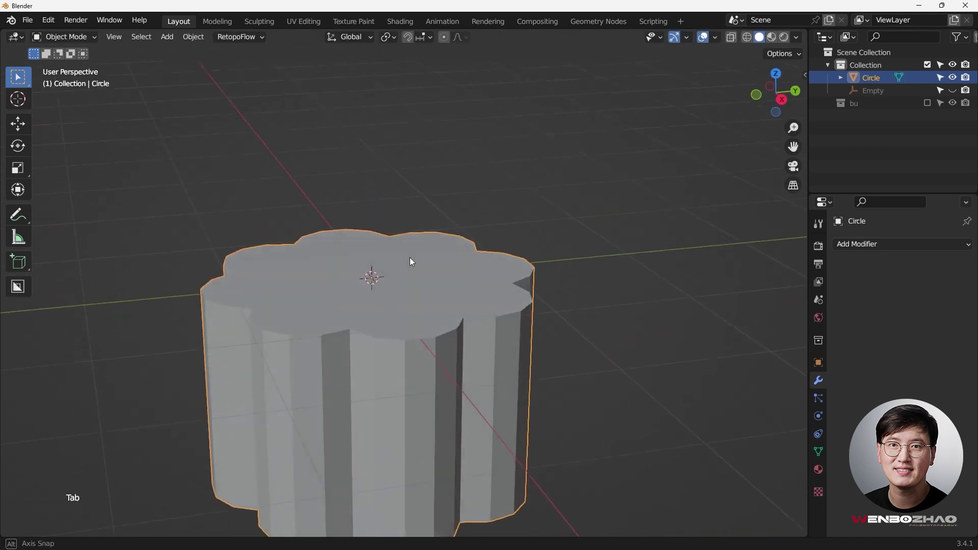
- Undo the flower's downward extrusion
{"action": "key", "text": "ctrl+z"}
{"action": "key", "text": "ctrl+z"}
{"action": "key", "text": "KP_7"}
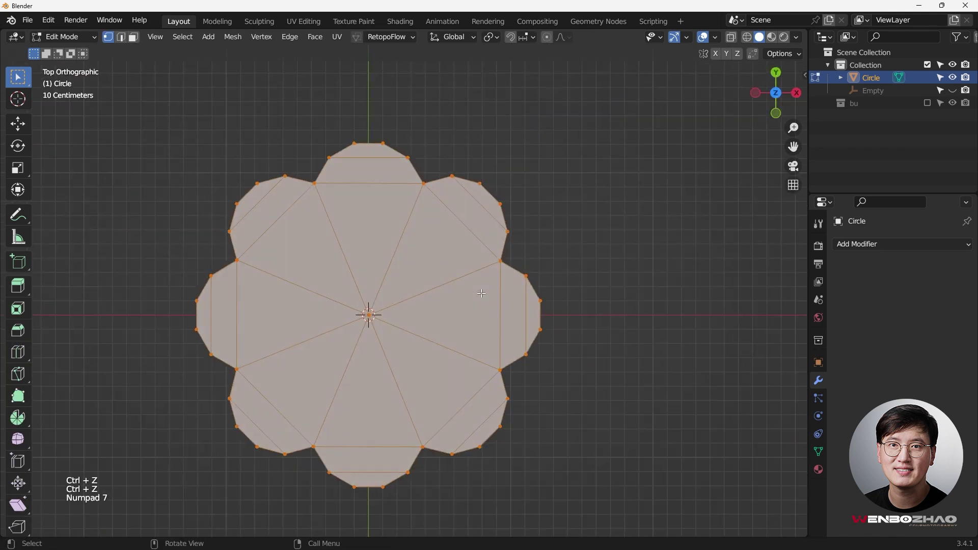
- Select all vertices of the petal on the flower's positive Y side in Edit Mode, including its two inner corners
{"action": "key", "text": "Tab"}
{"action": "scroll", "coordinate": [400, 140], "scroll_direction": "up", "scroll_amount": 3}
{"action": "left_click_drag", "start_coordinate": [253, 109], "coordinate": [465, 215]}
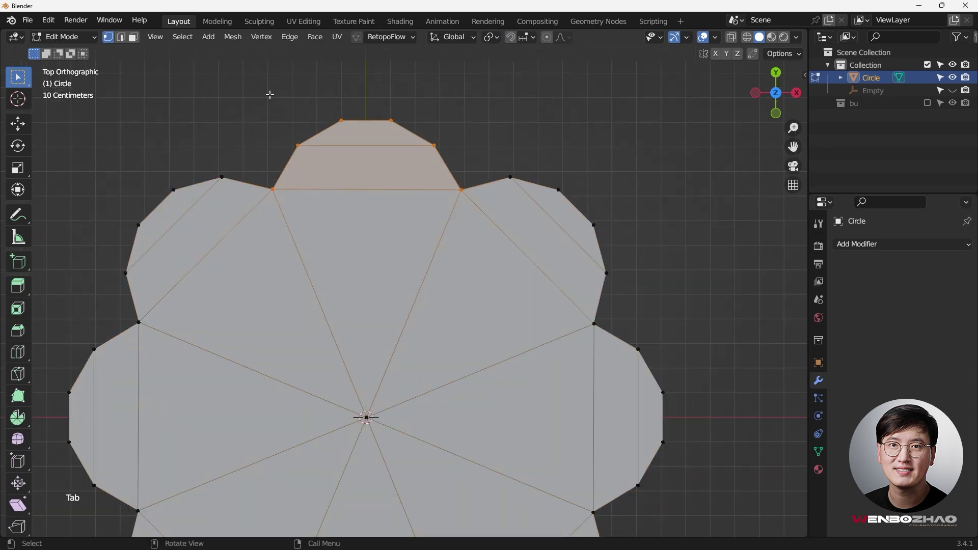
{"action": "scroll", "coordinate": [329, 205], "scroll_direction": "down", "scroll_amount": 3}
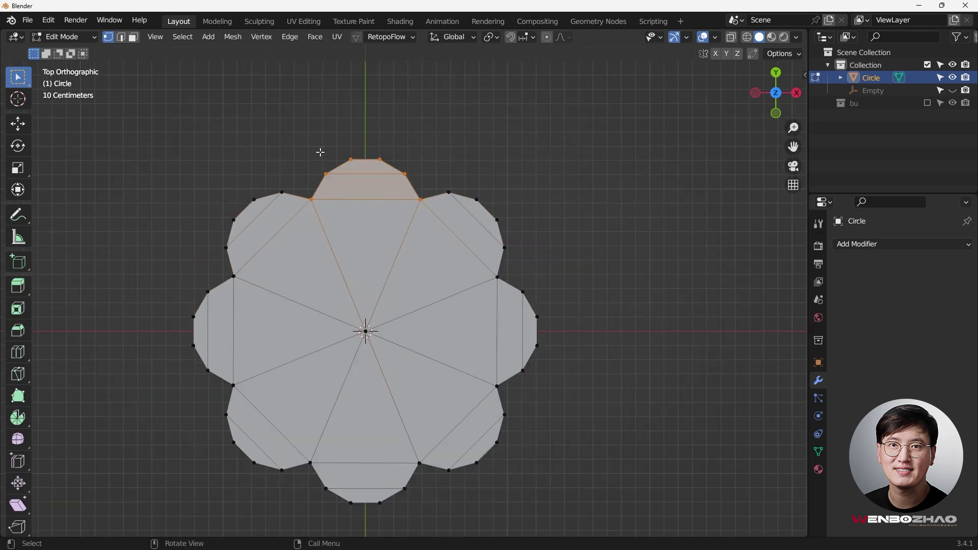
{"action": "key", "text": "ctrl+z"}
{"action": "left_click_drag", "start_coordinate": [323, 152], "coordinate": [427, 201]}
{"action": "left_click", "coordinate": [312, 198]}
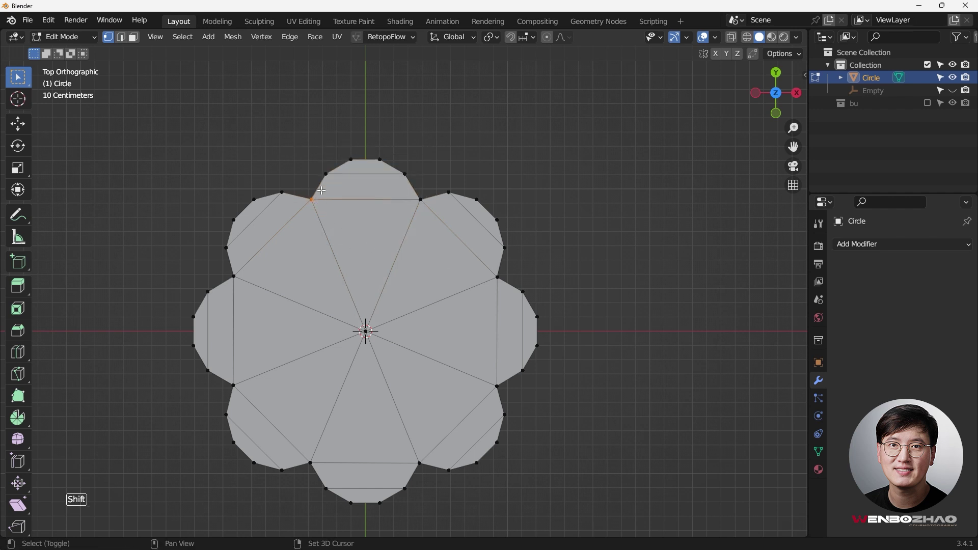
{"action": "left_click_drag", "start_coordinate": [313, 150], "coordinate": [421, 228], "text": "shift"}
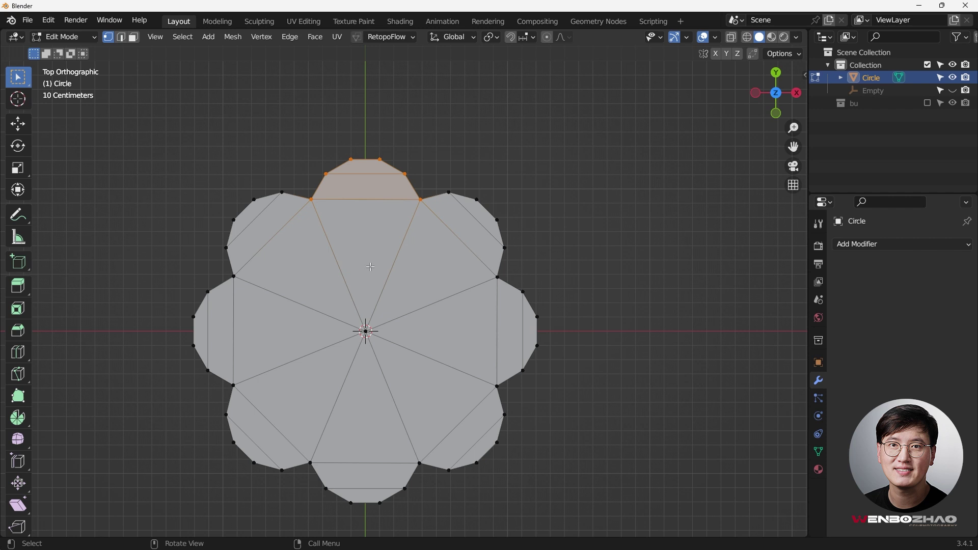
{"action": "key", "text": "Tab"}
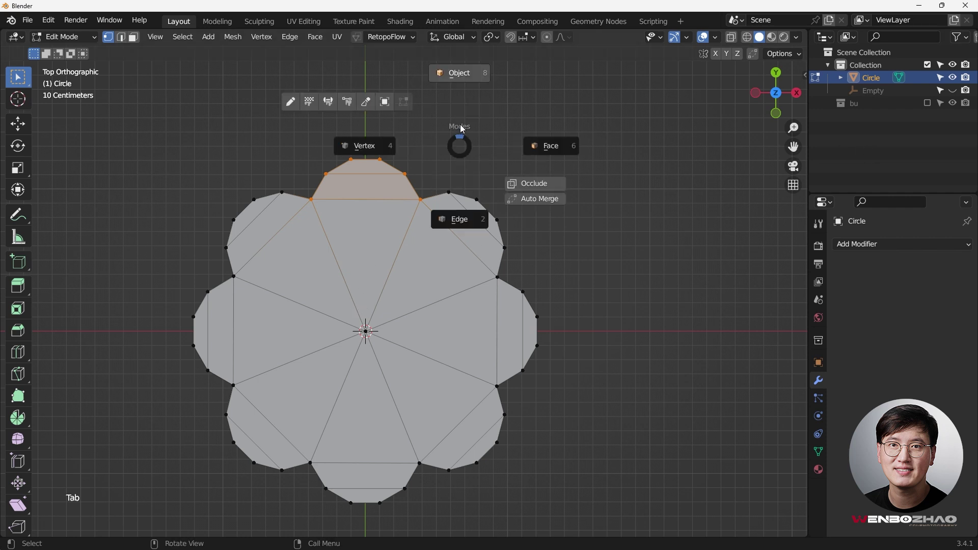
- Hide the flower and add a mesh circle with 12 vertices and a 1 m radius at the origin
{"action": "left_click", "coordinate": [954, 78]}
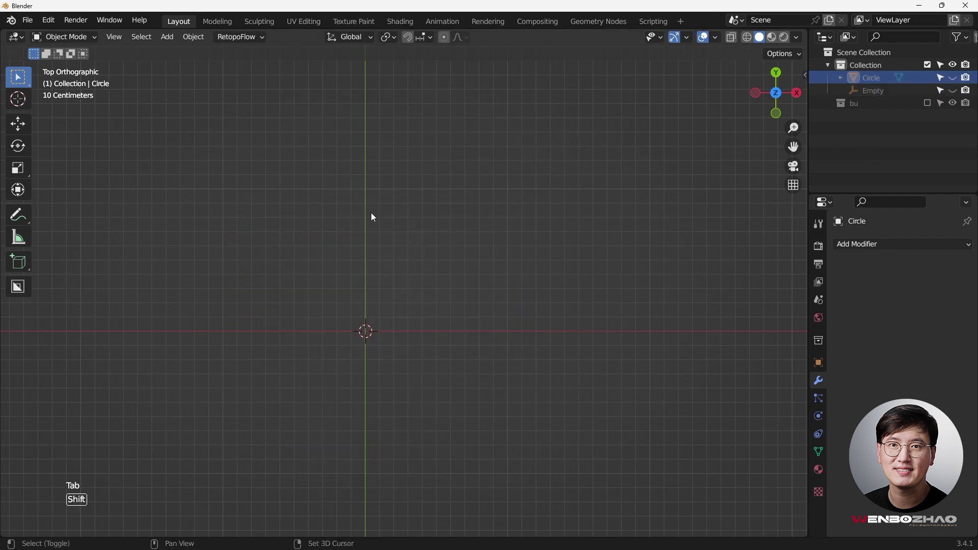
{"action": "key", "text": "shift+a"}
{"action": "mouse_move", "coordinate": [372, 90]}
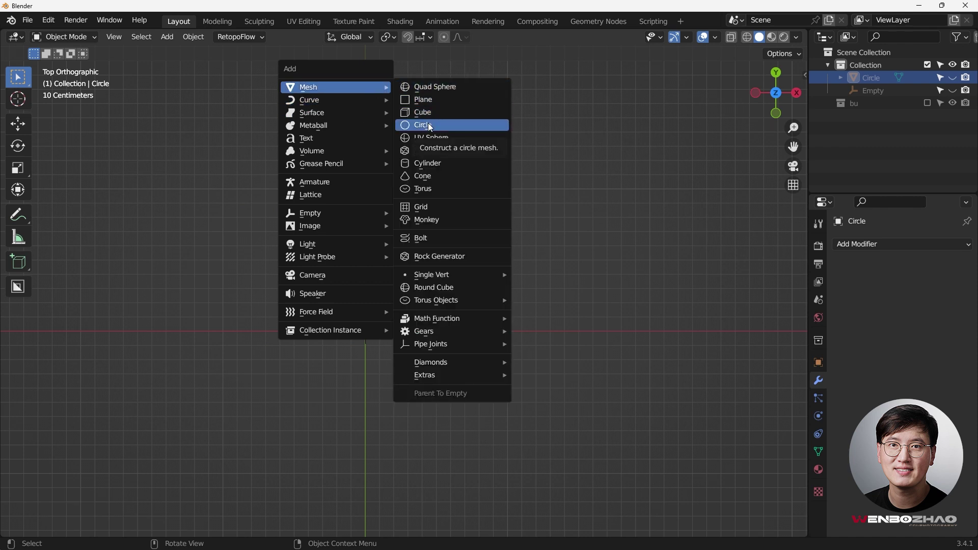
{"action": "left_click", "coordinate": [453, 127]}
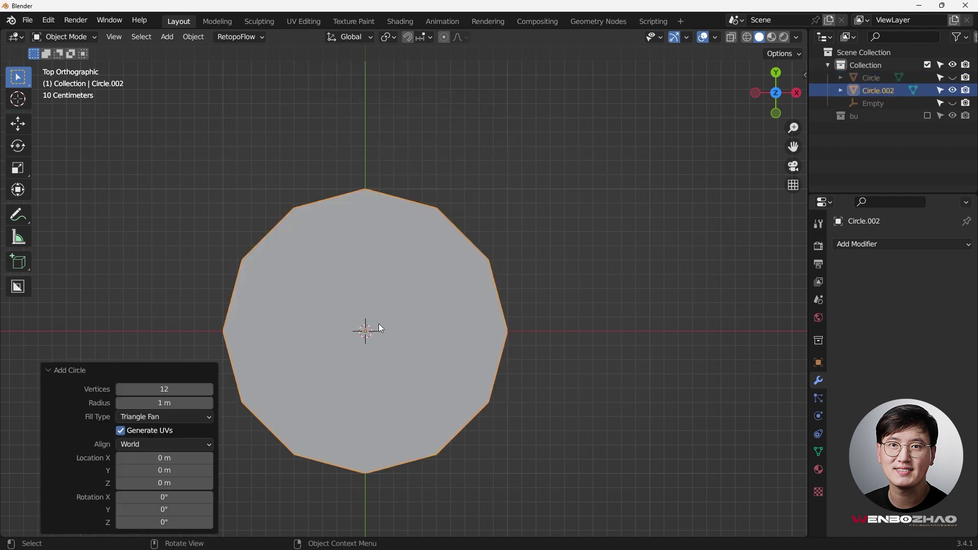
{"action": "middle_click_drag", "start_coordinate": [384, 334], "coordinate": [368, 256], "text": "shift"}
- Merge the circle's vertices below the X axis at their center and move the merged point about 1.08 m down along Y
{"action": "key", "text": "Tab"}
{"action": "left_click_drag", "start_coordinate": [201, 298], "coordinate": [511, 410]}
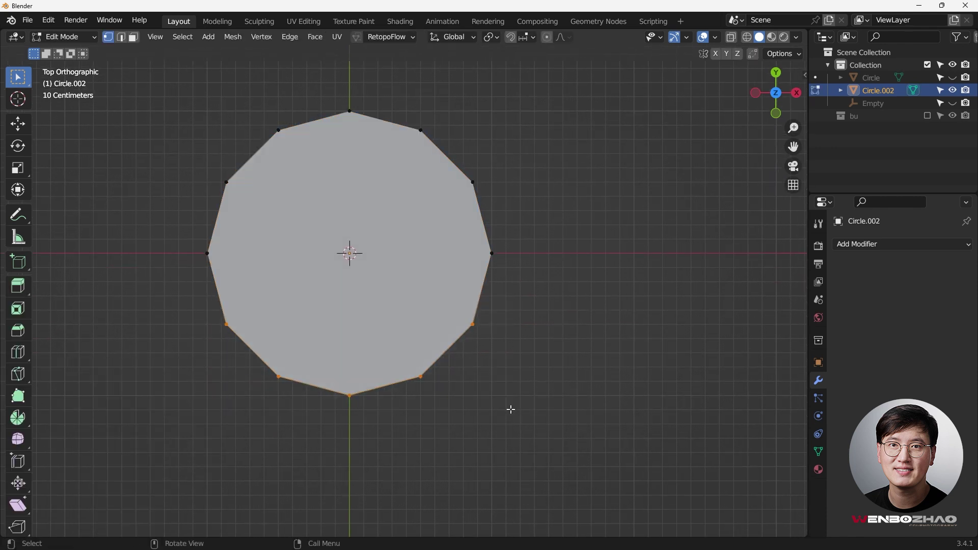
{"action": "key", "text": "m"}
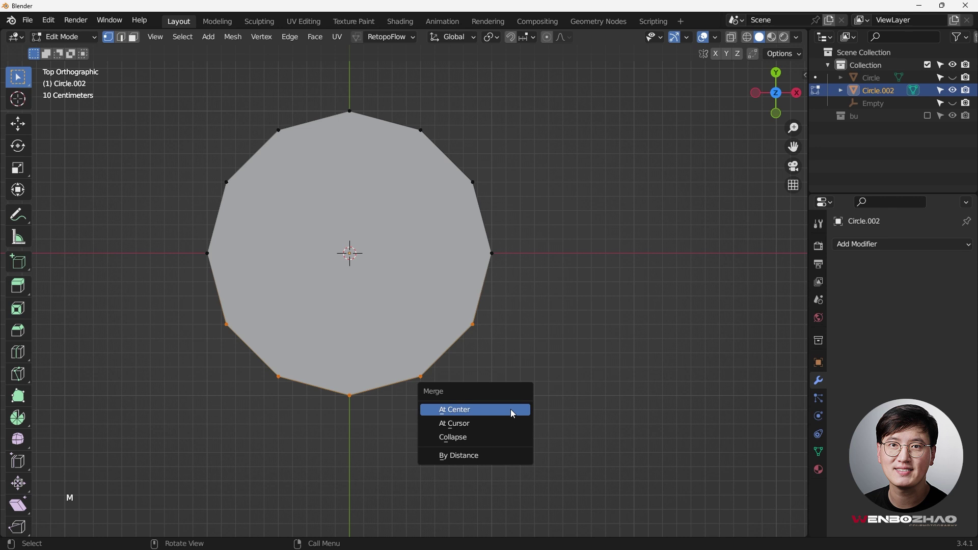
{"action": "left_click", "coordinate": [511, 409]}
{"action": "key", "text": "g"}
{"action": "key", "text": "y"}
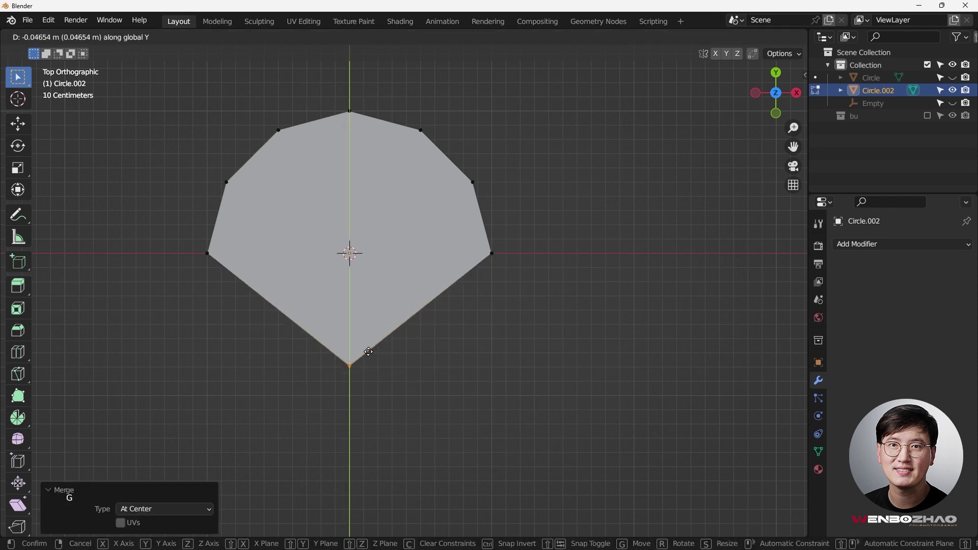
{"action": "left_click", "coordinate": [370, 493]}
{"action": "scroll", "coordinate": [461, 358], "scroll_direction": "down", "scroll_amount": 2}
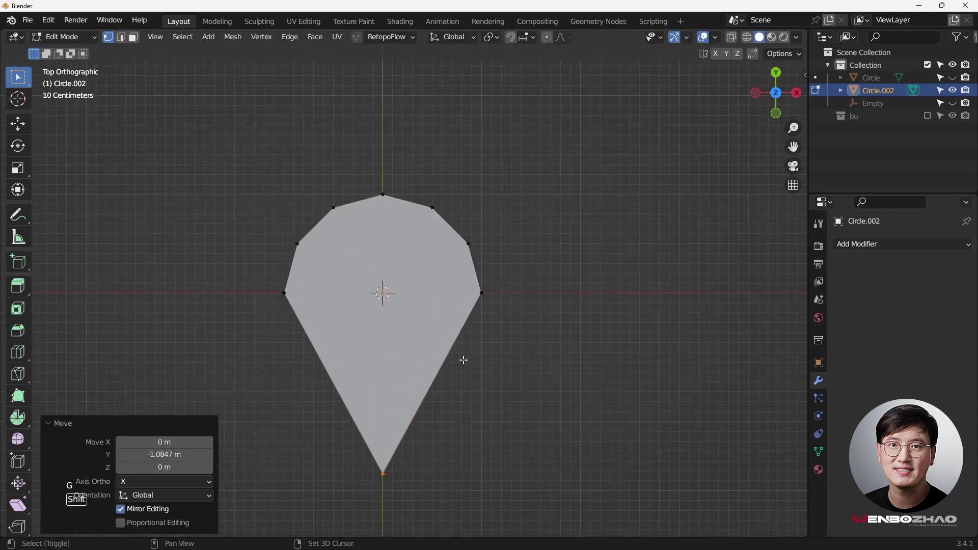
- Connect the three pairs of opposite vertices on the petal's rounded part with horizontal edges
{"action": "left_click_drag", "start_coordinate": [289, 205], "coordinate": [603, 221]}
{"action": "key", "text": "j"}
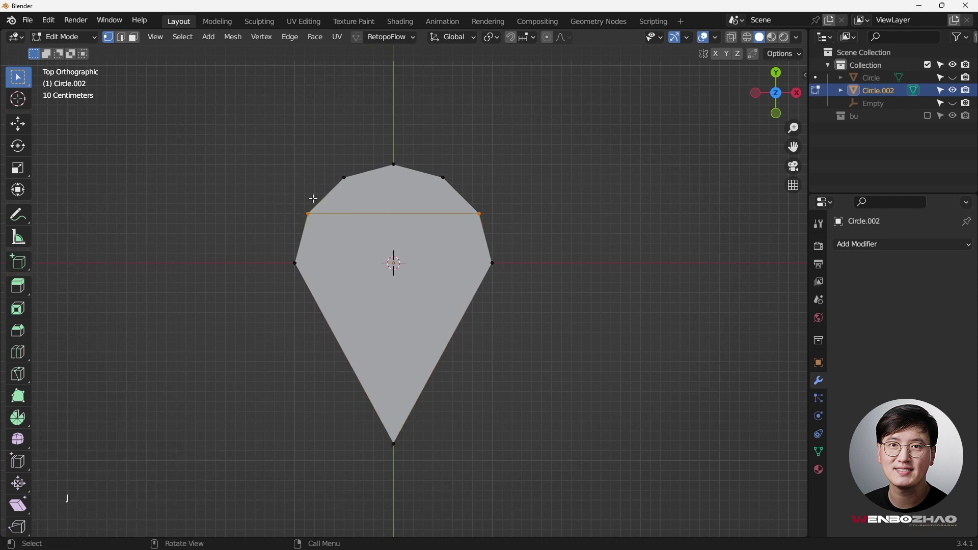
{"action": "left_click_drag", "start_coordinate": [338, 175], "coordinate": [482, 190]}
{"action": "key", "text": "j"}
{"action": "scroll", "coordinate": [401, 176], "scroll_direction": "up", "scroll_amount": 1}
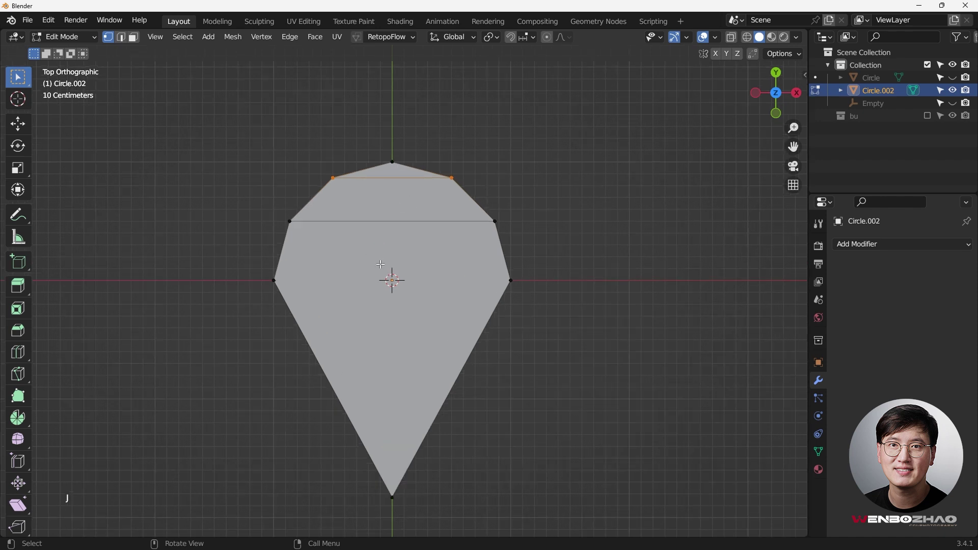
{"action": "left_click_drag", "start_coordinate": [257, 275], "coordinate": [587, 289]}
{"action": "key", "text": "j"}
{"action": "left_click_drag", "start_coordinate": [385, 127], "coordinate": [405, 166]}
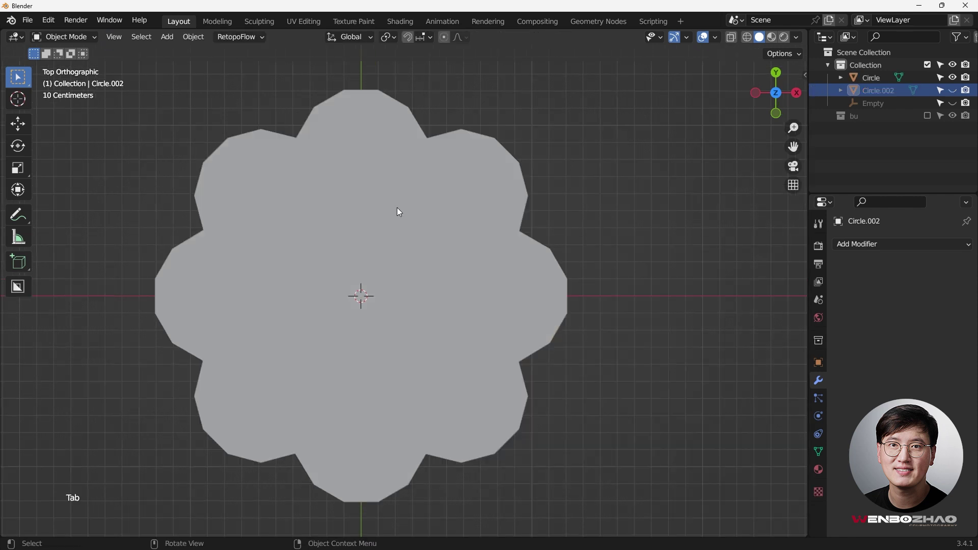
- Extrude the entire flower mesh 2 m downward along Z and return to Object Mode
{"action": "left_click", "coordinate": [397, 207]}
{"action": "key", "text": "Tab"}
{"action": "scroll", "coordinate": [398, 197], "scroll_direction": "down", "scroll_amount": 2}
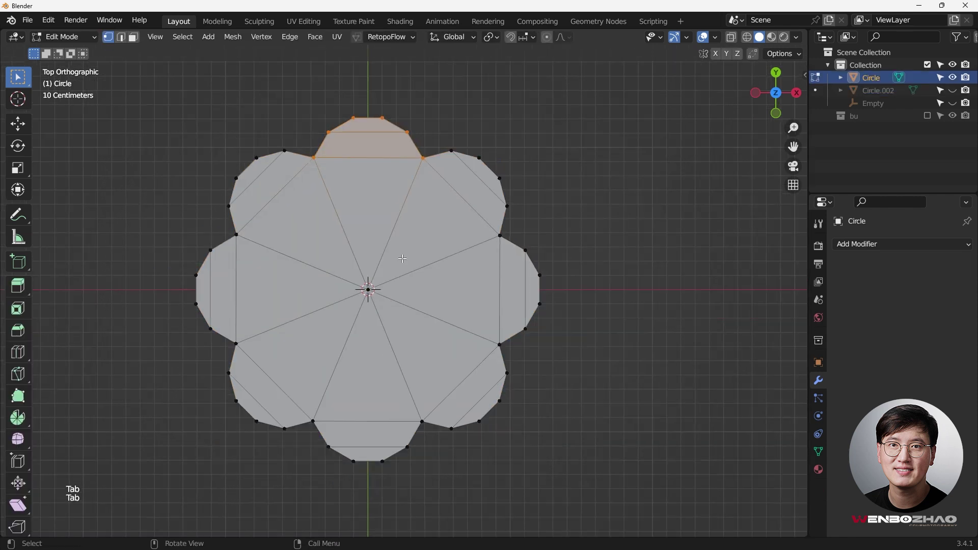
{"action": "middle_click_drag", "start_coordinate": [416, 260], "coordinate": [432, 263], "text": "shift"}
{"action": "left_click", "coordinate": [314, 220]}
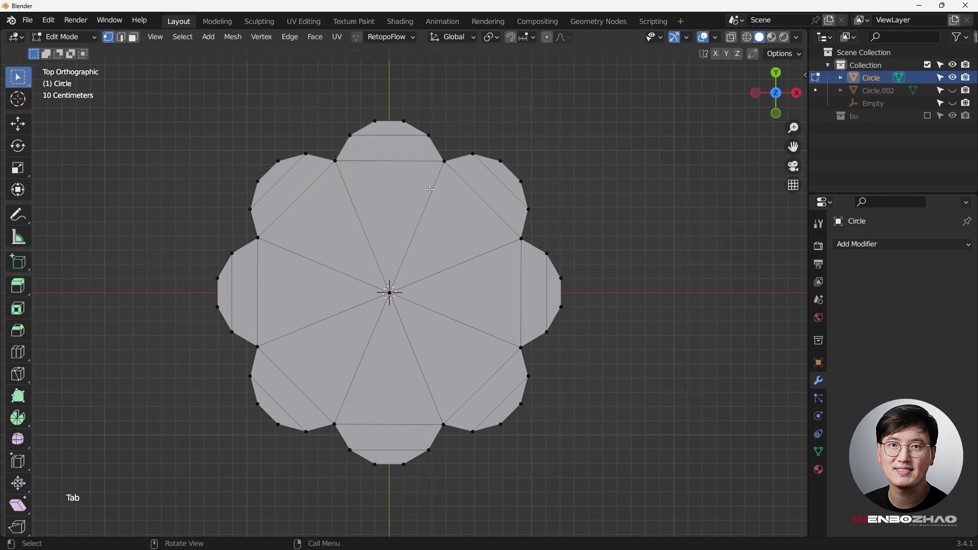
{"action": "middle_click_drag", "start_coordinate": [392, 215], "coordinate": [390, 192]}
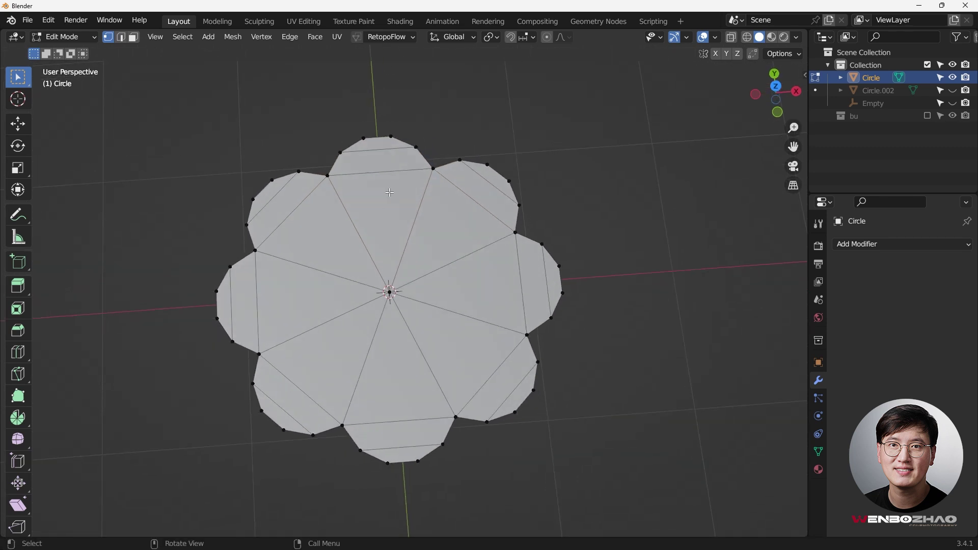
{"action": "key", "text": "KP_7"}
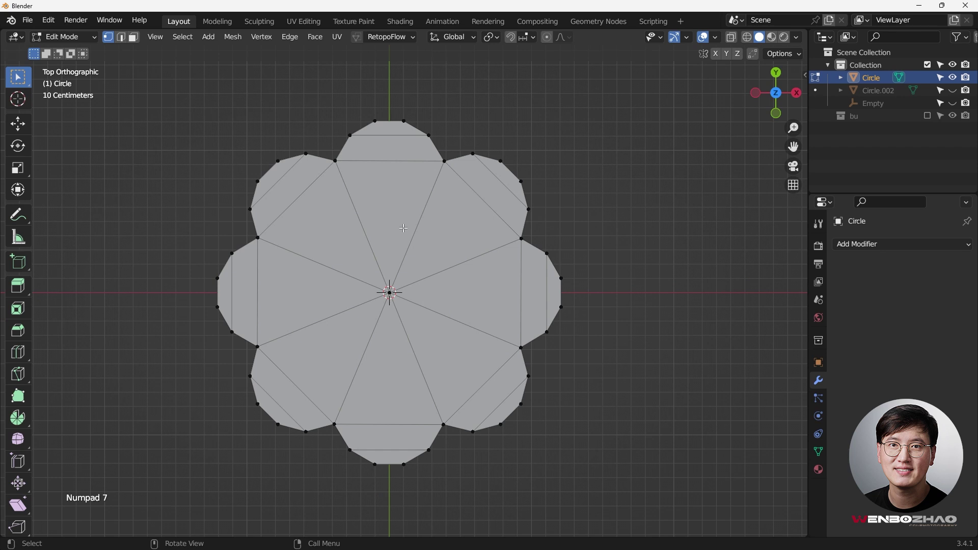
{"action": "key", "text": "a"}
{"action": "key", "text": "KP_1"}
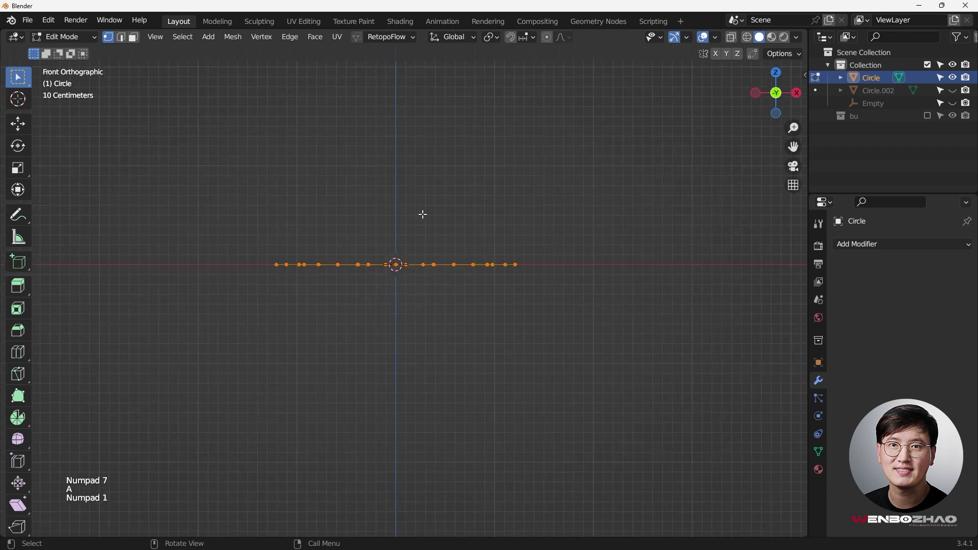
{"action": "key", "text": "e"}
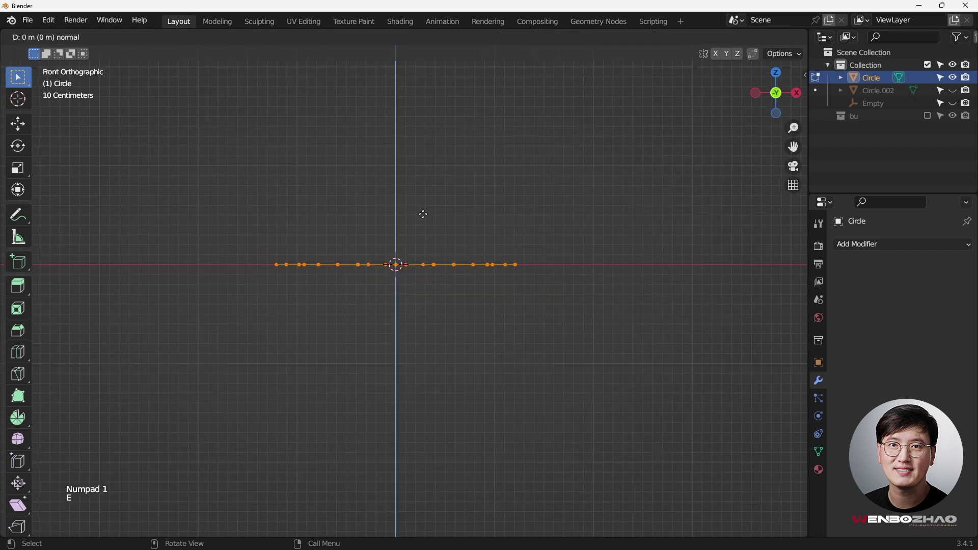
{"action": "key", "text": "ctrl"}
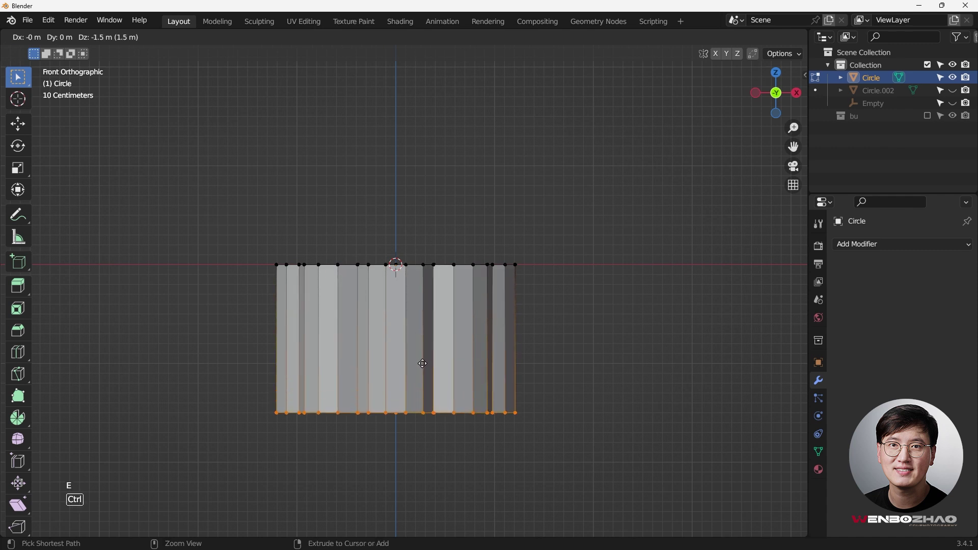
{"action": "left_click", "coordinate": [424, 387]}
{"action": "middle_click_drag", "start_coordinate": [448, 335], "coordinate": [537, 343]}
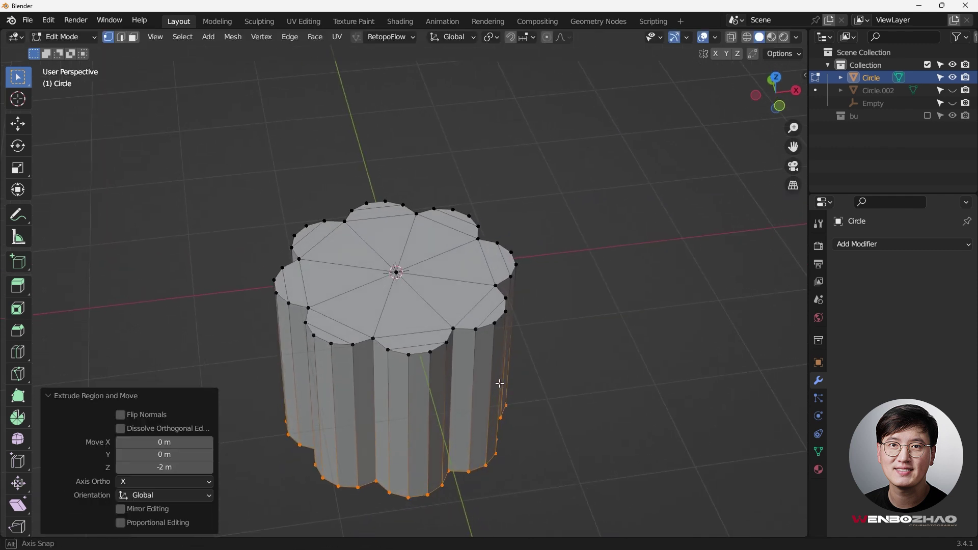
{"action": "key", "text": "Tab"}
- Inspect the extruded flower from an angle, from the front and from above
{"action": "left_click", "coordinate": [546, 255]}
{"action": "middle_click_drag", "start_coordinate": [587, 246], "coordinate": [446, 391]}
{"action": "key", "text": "KP_1"}
{"action": "key", "text": "KP_7"}
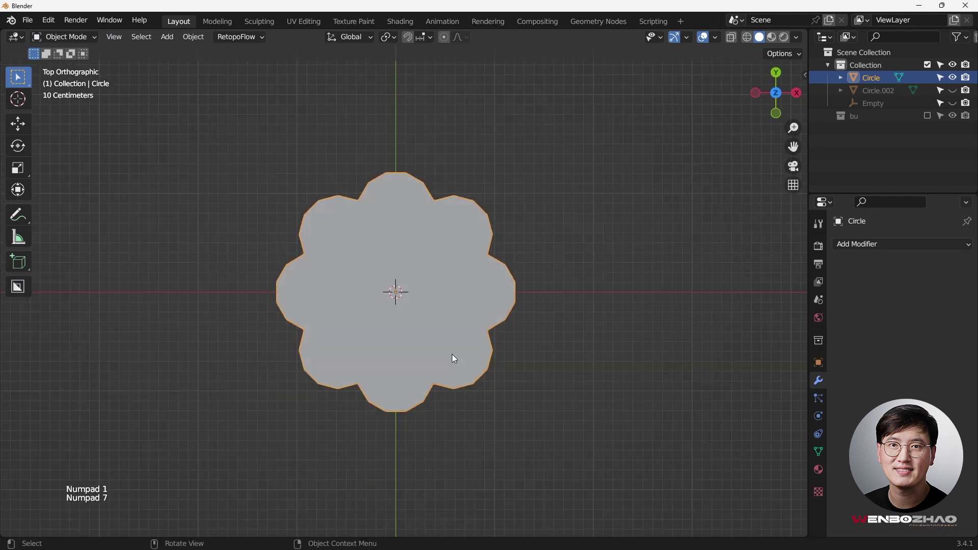
{"action": "scroll", "coordinate": [389, 257], "scroll_direction": "down", "scroll_amount": 3}
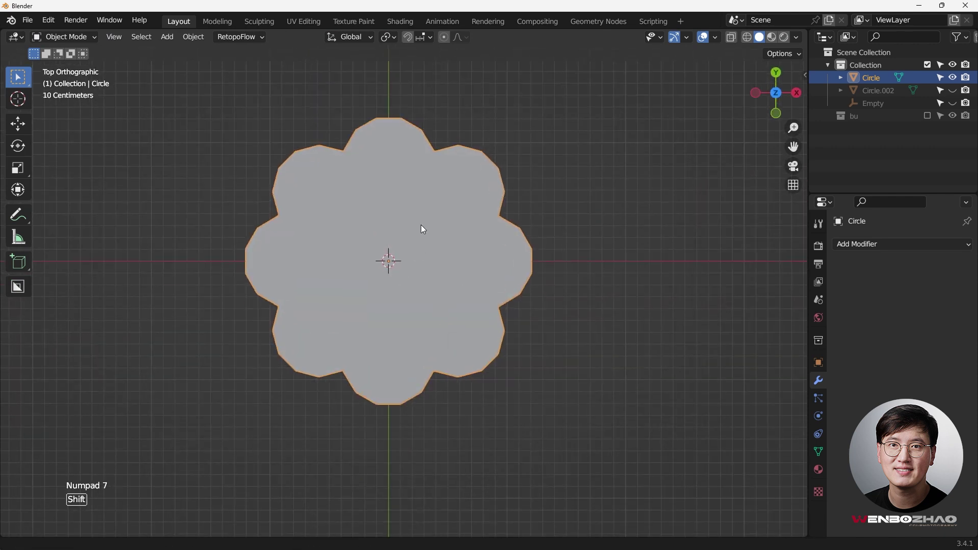
- Enter Edit Mode on the flower body and try box-selecting the central wedge faces in face selection with X-ray on
{"action": "key", "text": "KP_1"}
{"action": "middle_click_drag", "start_coordinate": [477, 359], "coordinate": [417, 376]}
{"action": "key", "text": "KP_7"}
{"action": "scroll", "coordinate": [428, 201], "scroll_direction": "up", "scroll_amount": 3}
{"action": "key", "text": "Tab"}
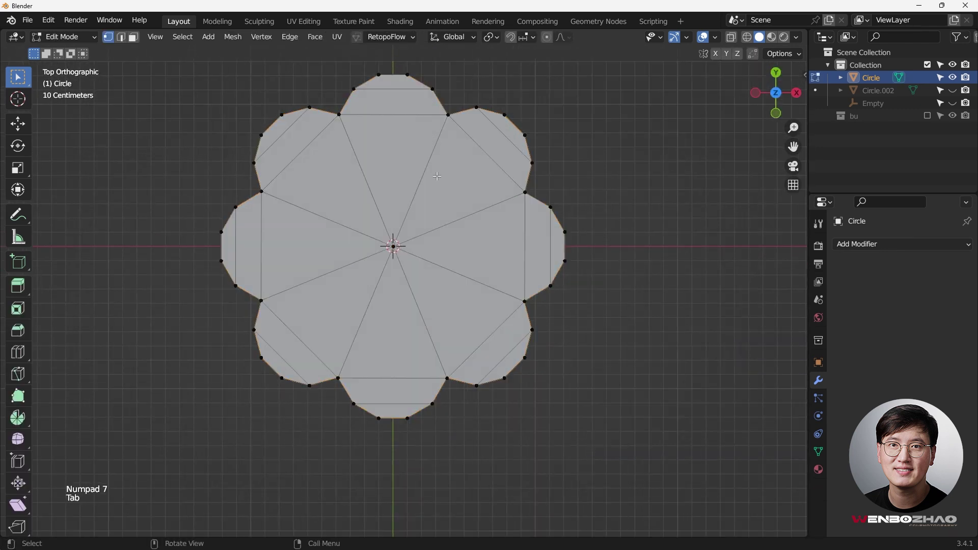
{"action": "mouse_move", "coordinate": [390, 222]}
{"action": "middle_mouse_down"}
{"action": "mouse_move", "coordinate": [370, 221]}
{"action": "mouse_move", "coordinate": [398, 216]}
{"action": "middle_mouse_up"}
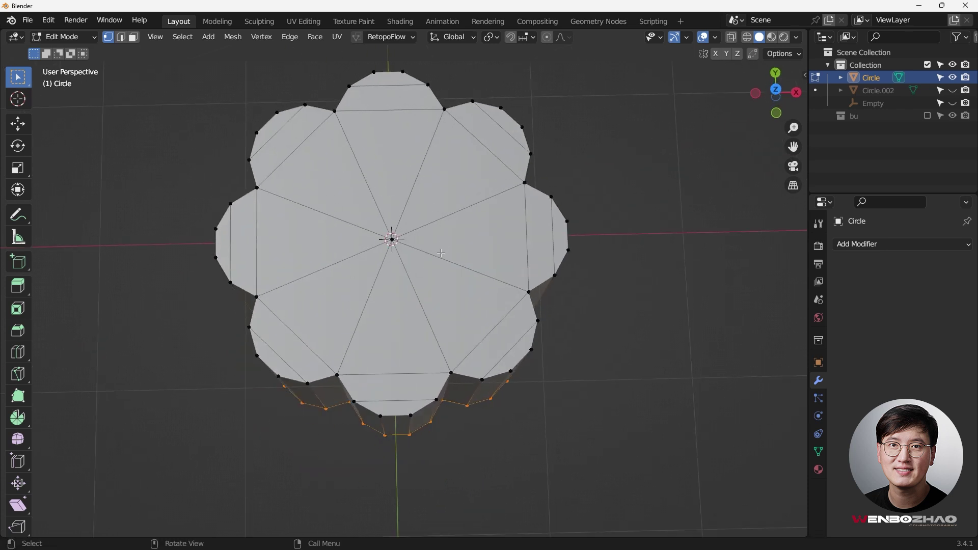
{"action": "middle_click_drag", "start_coordinate": [364, 258], "coordinate": [415, 201]}
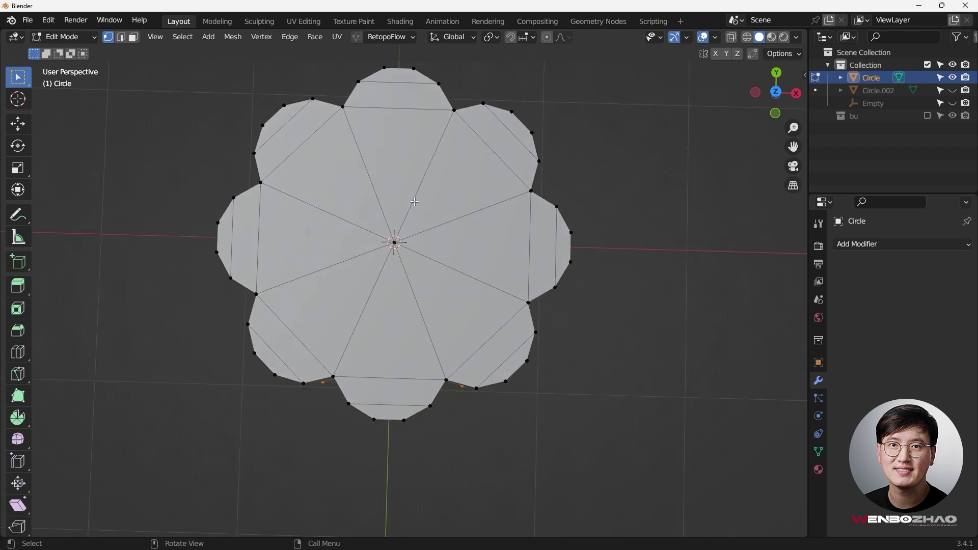
{"action": "key", "text": "3"}
{"action": "left_click_drag", "start_coordinate": [359, 200], "coordinate": [436, 291]}
{"action": "key", "text": "alt+z"}
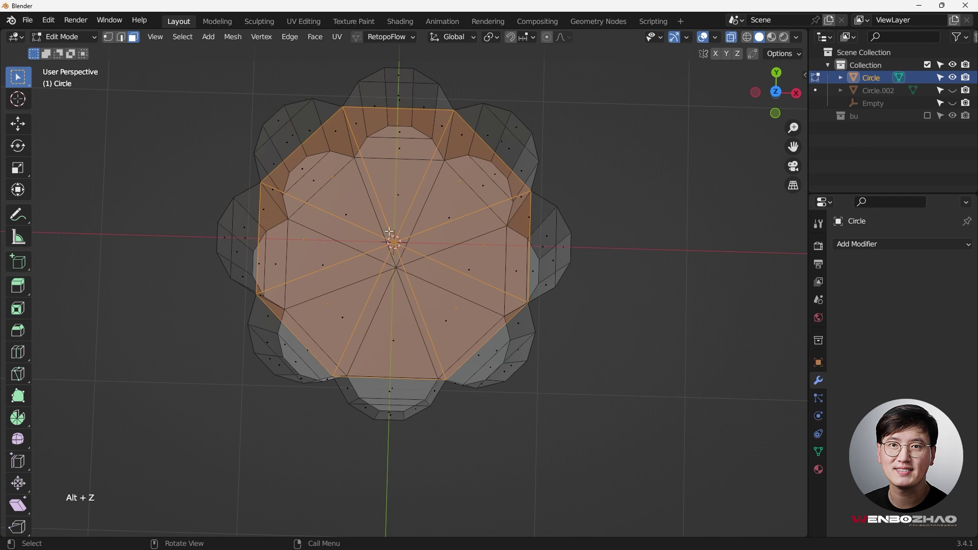
{"action": "left_click_drag", "start_coordinate": [362, 212], "coordinate": [444, 290]}
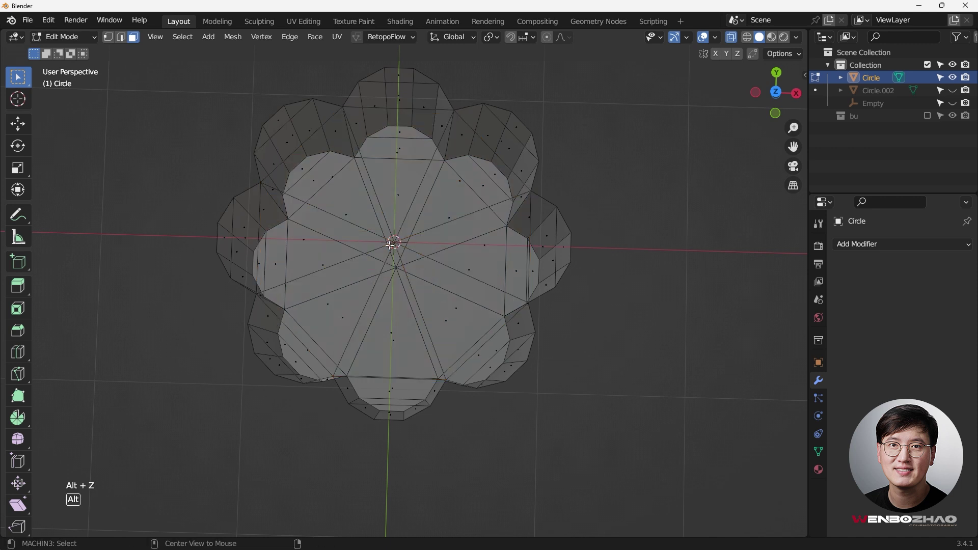
{"action": "left_click_drag", "start_coordinate": [346, 204], "coordinate": [372, 245]}
- Select all eight central wedge faces on both the upper and lower ends of the flower body, and turn X-ray off
{"action": "key", "text": "KP_7"}
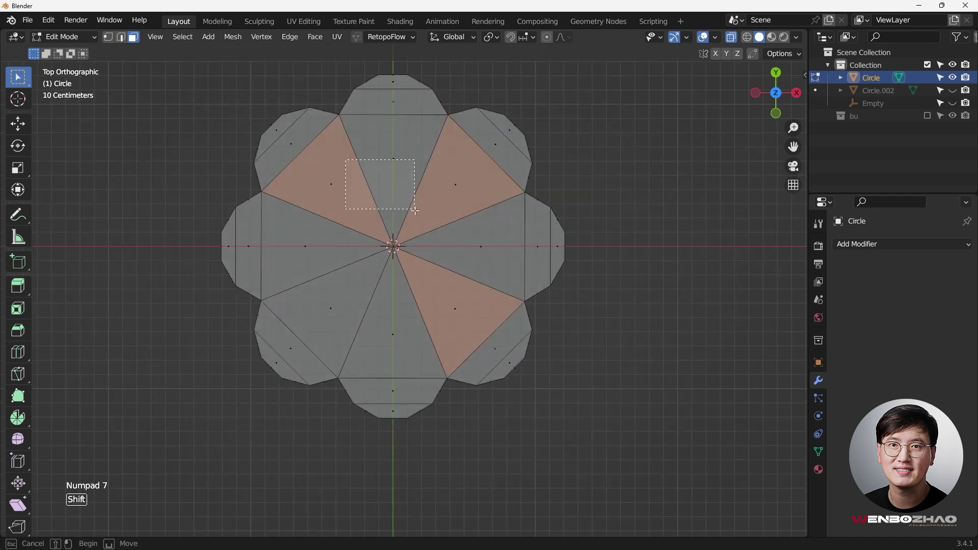
{"action": "left_click", "coordinate": [390, 158], "text": "shift"}
{"action": "left_click", "coordinate": [290, 230], "text": "shift"}
{"action": "left_click", "coordinate": [329, 326], "text": "shift"}
{"action": "left_click", "coordinate": [392, 352], "text": "shift"}
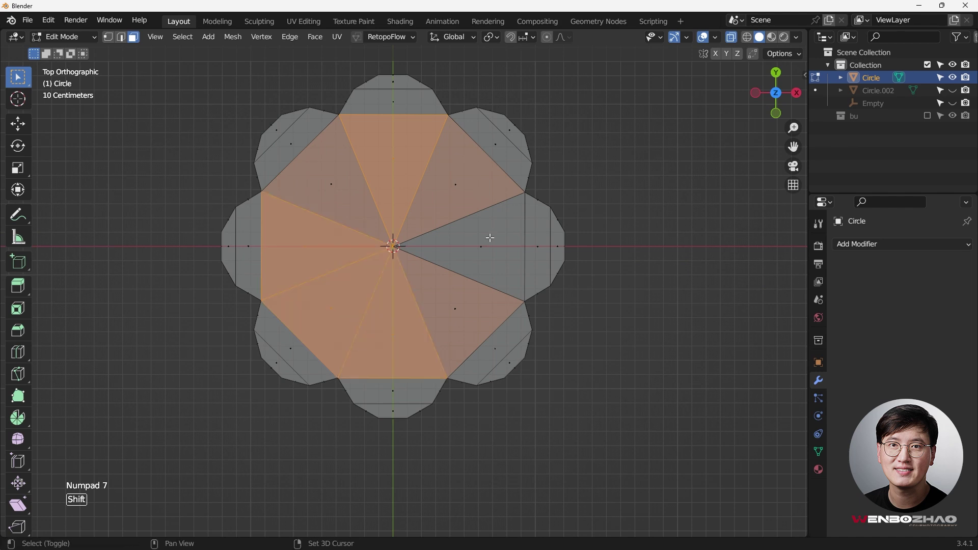
{"action": "left_click", "coordinate": [490, 263], "text": "shift"}
{"action": "mouse_move", "coordinate": [490, 263]}
{"action": "middle_mouse_down"}
{"action": "mouse_move", "coordinate": [546, 196]}
{"action": "mouse_move", "coordinate": [525, 234]}
{"action": "mouse_move", "coordinate": [505, 214]}
{"action": "middle_mouse_up"}
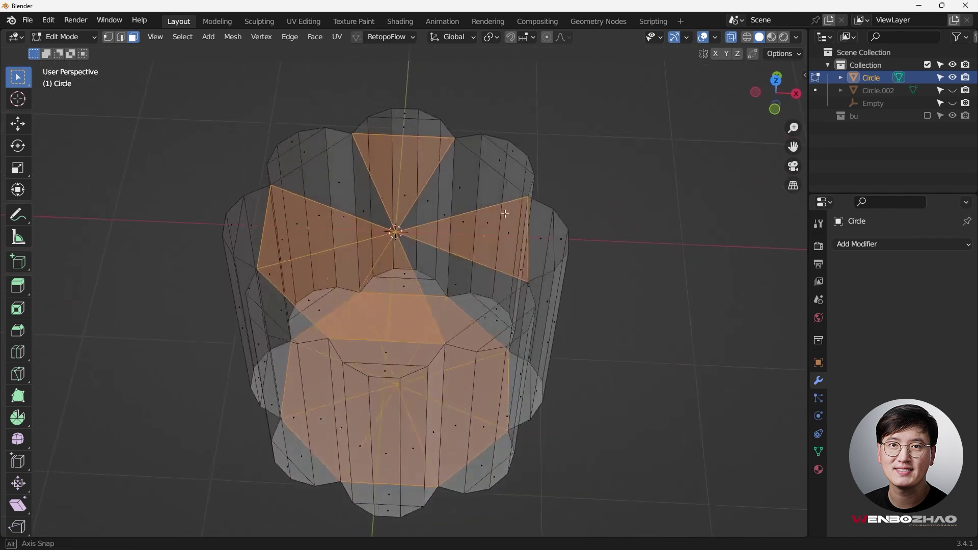
{"action": "key", "text": "alt+z"}
{"action": "key", "text": "shift"}
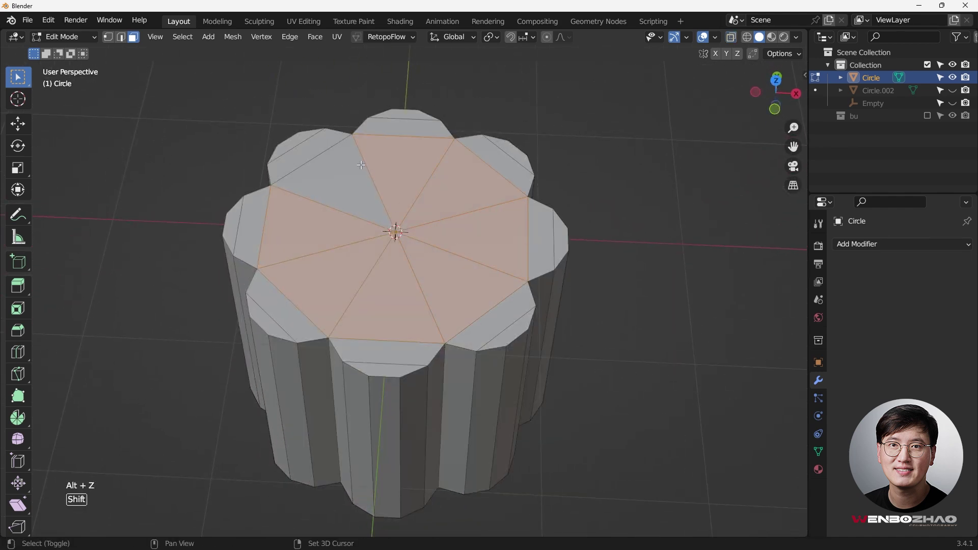
{"action": "middle_click_drag", "start_coordinate": [362, 165], "coordinate": [423, 219]}
{"action": "key", "text": "KP_7"}
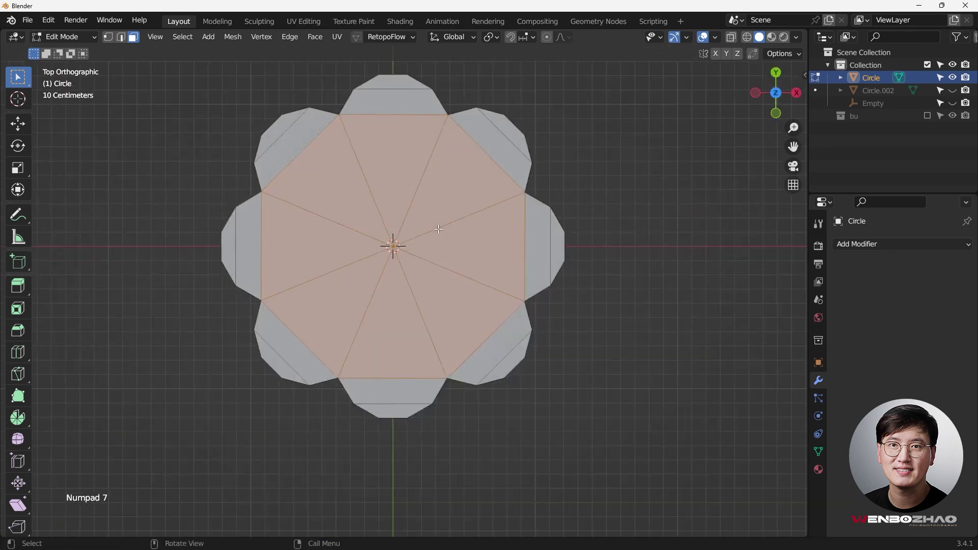
- Inset the selected wedge faces twice, by about 0.05 m and by about 0.3 m
{"action": "key", "text": "i"}
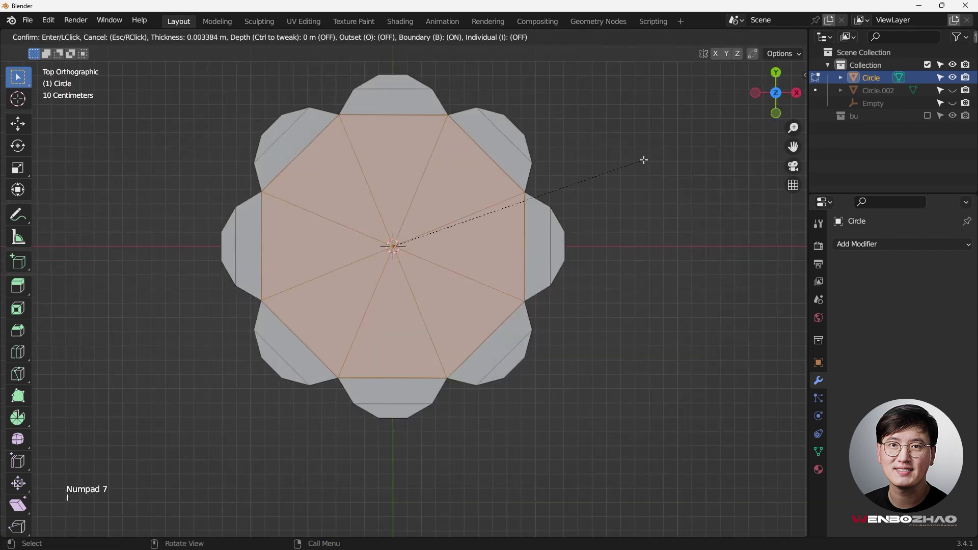
{"action": "left_click", "coordinate": [637, 160]}
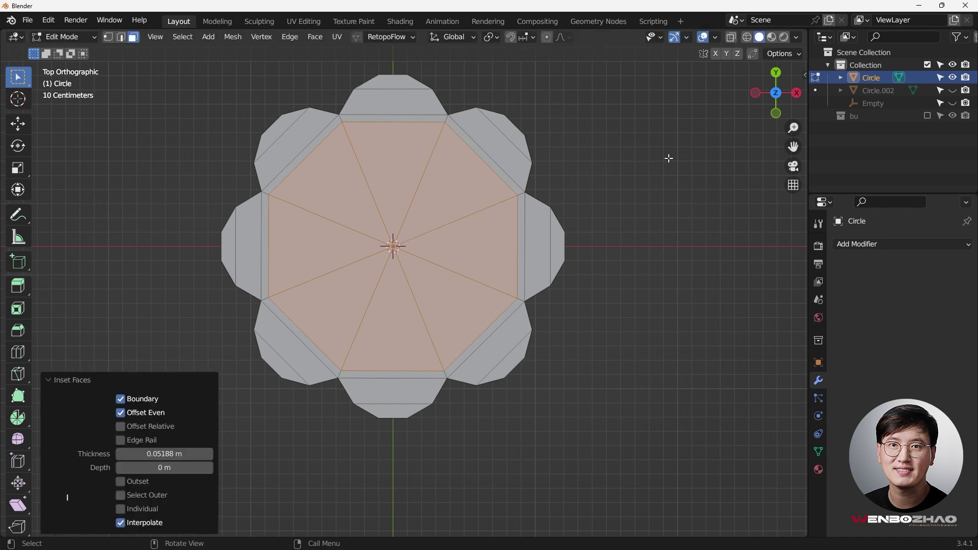
{"action": "key", "text": "i"}
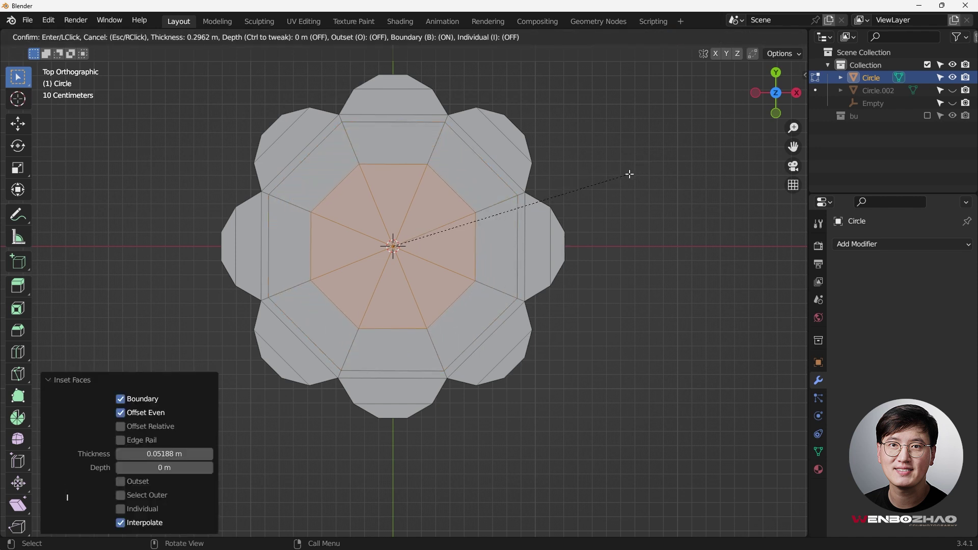
{"action": "left_click", "coordinate": [630, 174]}
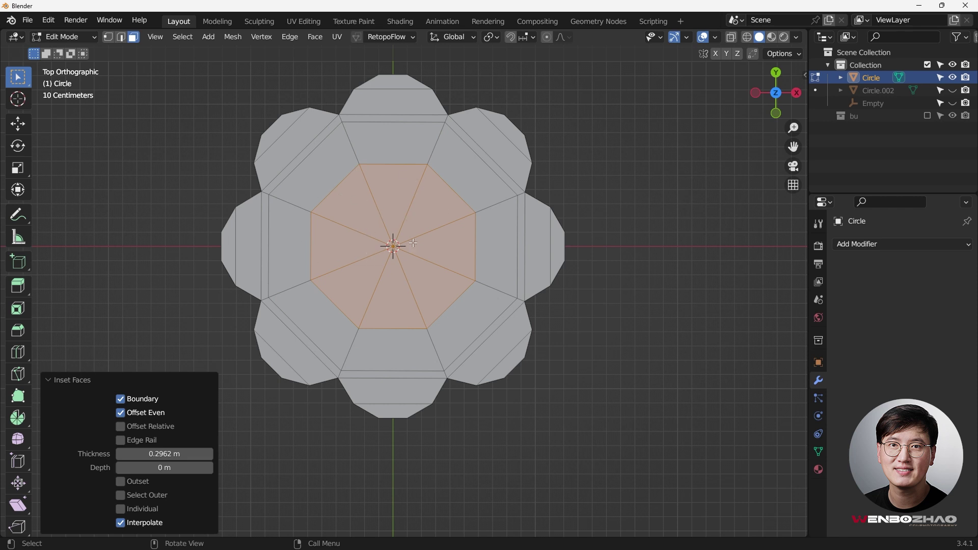
- Bridge the upper and lower inset octagons to cut a through-hole in the flower body, and return to Object Mode
{"action": "middle_click_drag", "start_coordinate": [390, 233], "coordinate": [434, 191]}
{"action": "key", "text": "ctrl+e"}
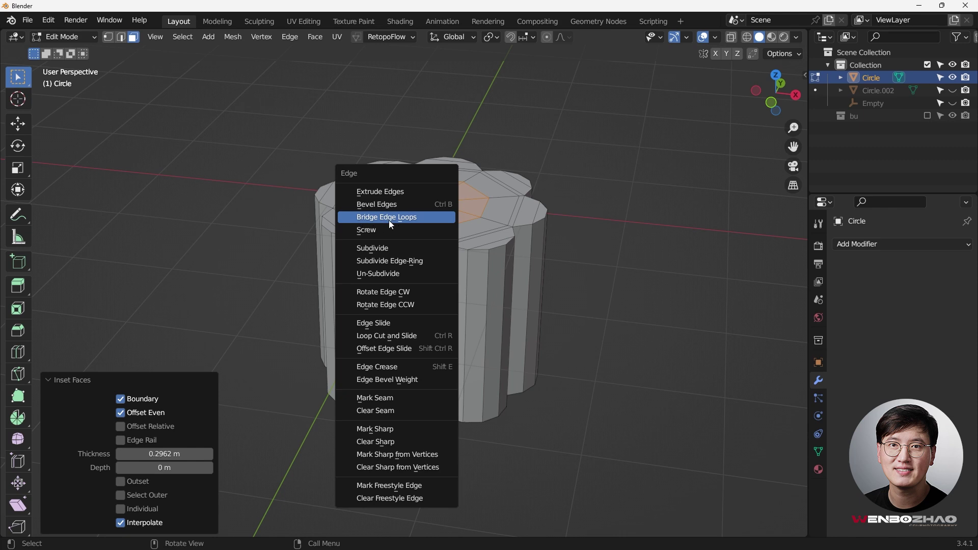
{"action": "left_click", "coordinate": [405, 219]}
{"action": "middle_click_drag", "start_coordinate": [459, 213], "coordinate": [493, 232]}
{"action": "scroll", "coordinate": [493, 232], "scroll_direction": "up", "scroll_amount": 3}
{"action": "key", "text": "Tab"}
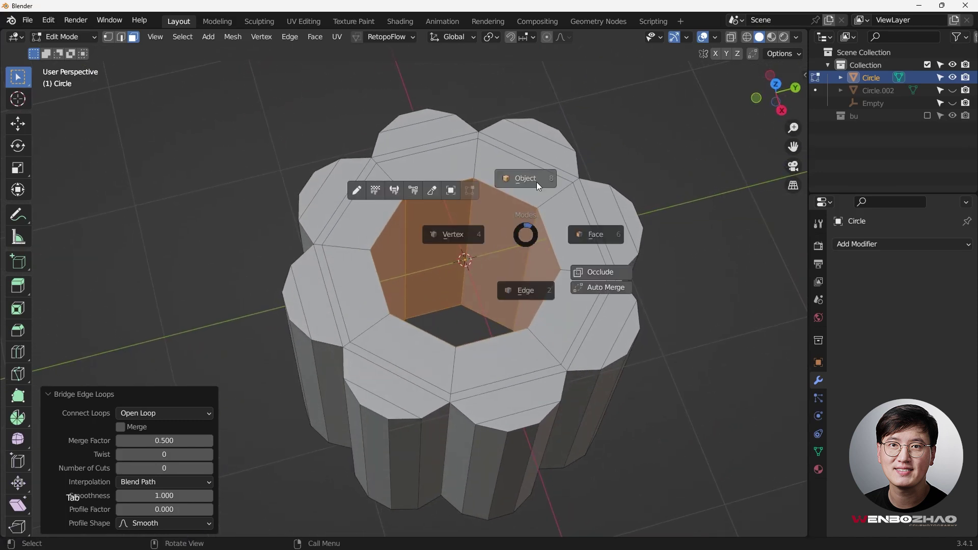
{"action": "middle_click_drag", "start_coordinate": [550, 185], "coordinate": [461, 242]}
- Inspect the hollow flower body's mesh with vertex selection in Edit Mode, and return to Object Mode
{"action": "key", "text": "Tab"}
{"action": "key", "text": "1"}
{"action": "scroll", "coordinate": [514, 182], "scroll_direction": "up", "scroll_amount": 1}
{"action": "scroll", "coordinate": [514, 182], "scroll_direction": "down", "scroll_amount": 3}
{"action": "scroll", "coordinate": [502, 221], "scroll_direction": "down", "scroll_amount": 2}
{"action": "key", "text": "Tab"}
{"action": "key", "text": "KP_1"}
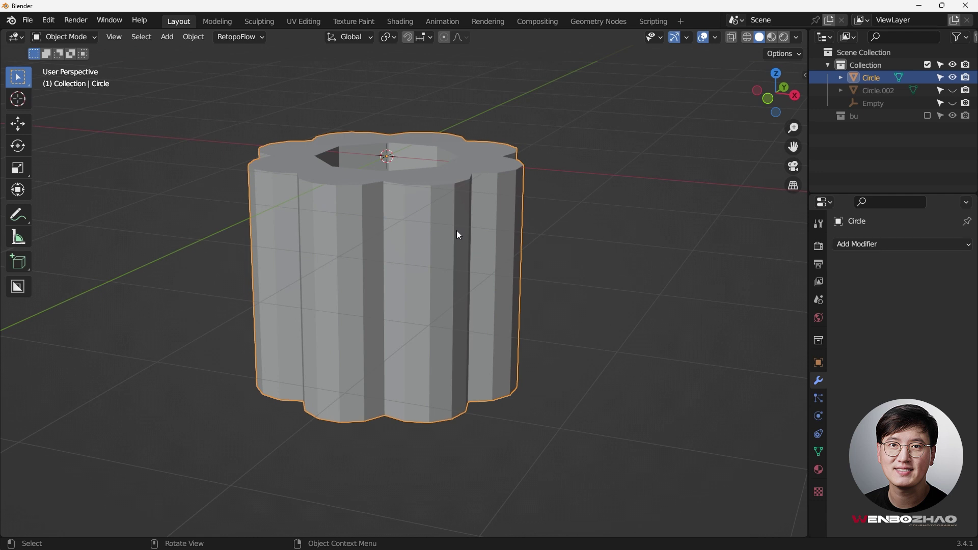
- Add a level 2 Subdivision modifier to the flower body and turn off its viewport display
{"action": "key", "text": "ctrl+2"}
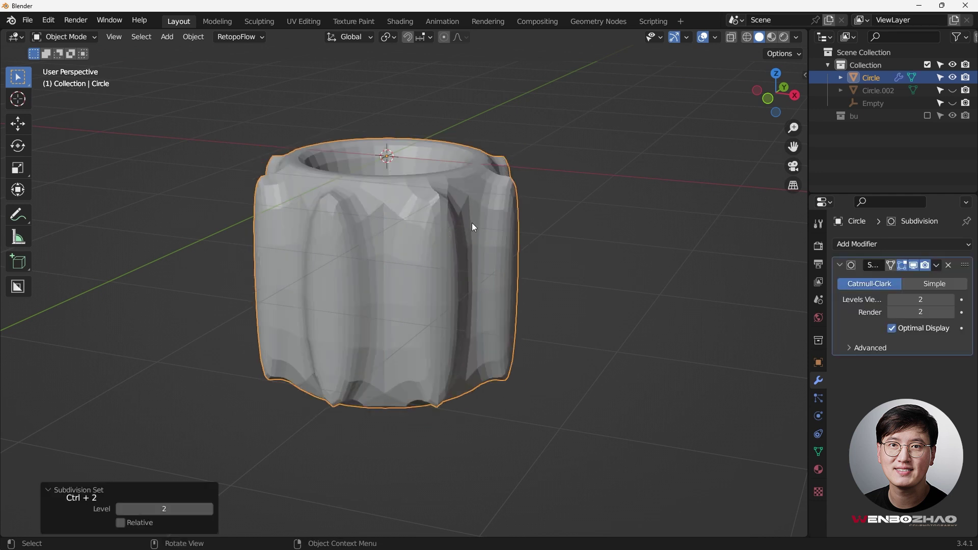
{"action": "mouse_move", "coordinate": [472, 230]}
{"action": "middle_mouse_down"}
{"action": "mouse_move", "coordinate": [453, 227]}
{"action": "mouse_move", "coordinate": [428, 280]}
{"action": "mouse_move", "coordinate": [330, 256]}
{"action": "mouse_move", "coordinate": [484, 240]}
{"action": "middle_mouse_up"}
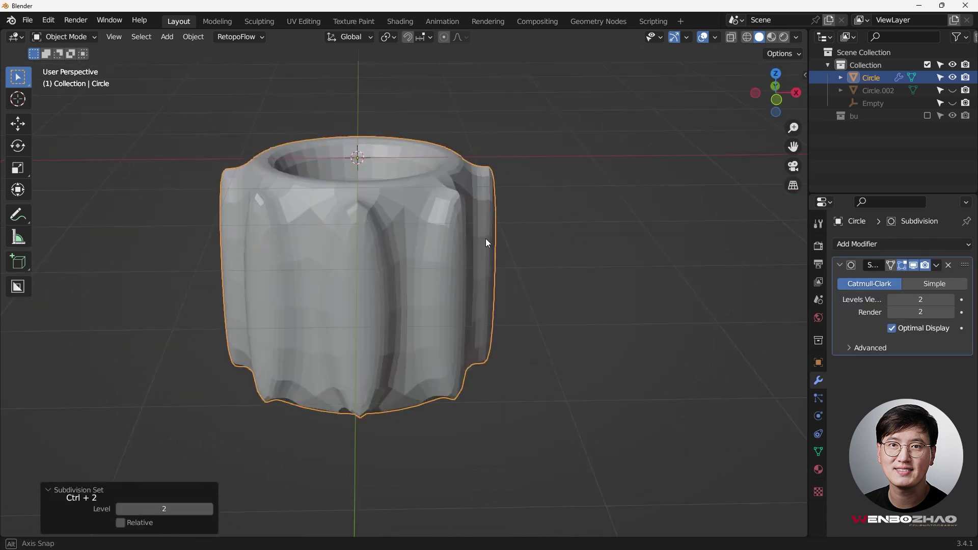
{"action": "left_click", "coordinate": [912, 265]}
{"action": "middle_click_drag", "start_coordinate": [418, 229], "coordinate": [435, 200]}
- Enter Edit Mode with edge selection and select all sharp edges of the flower body
{"action": "key", "text": "Tab"}
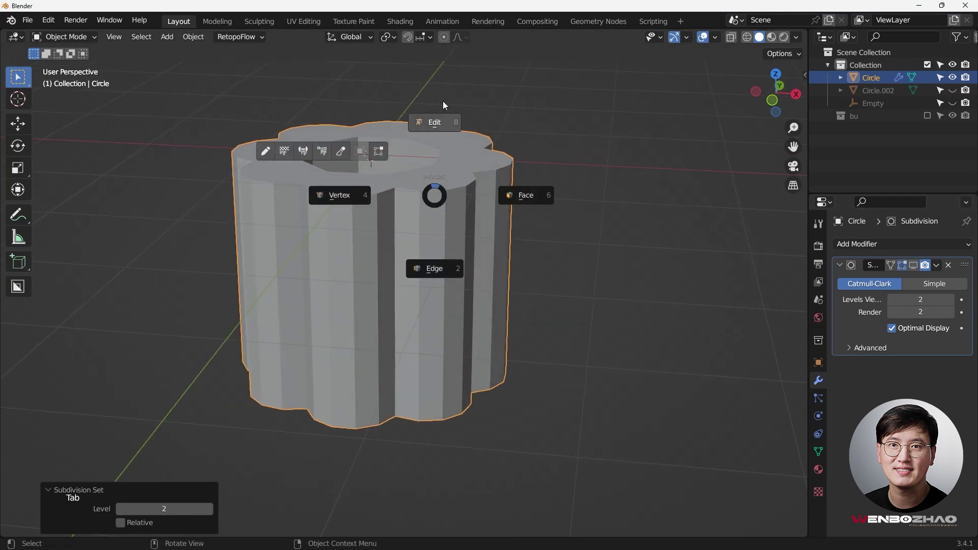
{"action": "left_click", "coordinate": [442, 101]}
{"action": "middle_click_drag", "start_coordinate": [570, 159], "coordinate": [502, 196]}
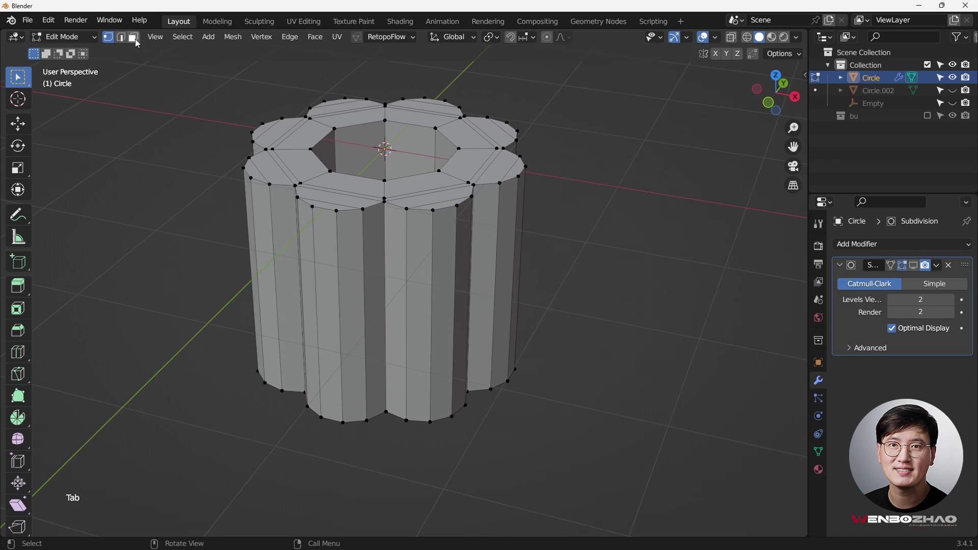
{"action": "left_click", "coordinate": [122, 38]}
{"action": "left_click", "coordinate": [182, 36]}
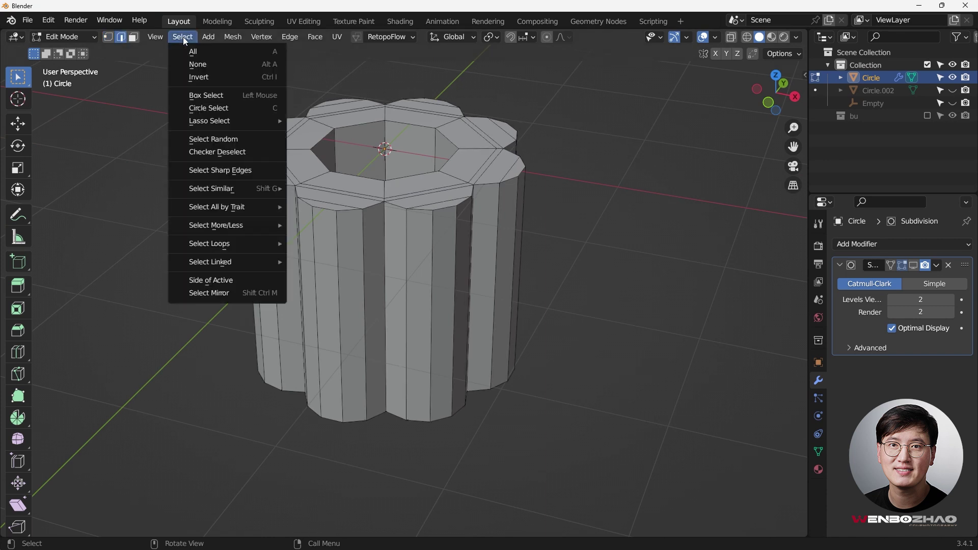
{"action": "left_click", "coordinate": [235, 170]}
- Use Circle Select to deselect the vertical edges on the petals' outer sides, keeping those in the valleys between petals
{"action": "middle_click_drag", "start_coordinate": [510, 153], "coordinate": [471, 207]}
{"action": "key", "text": "alt+z"}
{"action": "key", "text": "alt+z"}
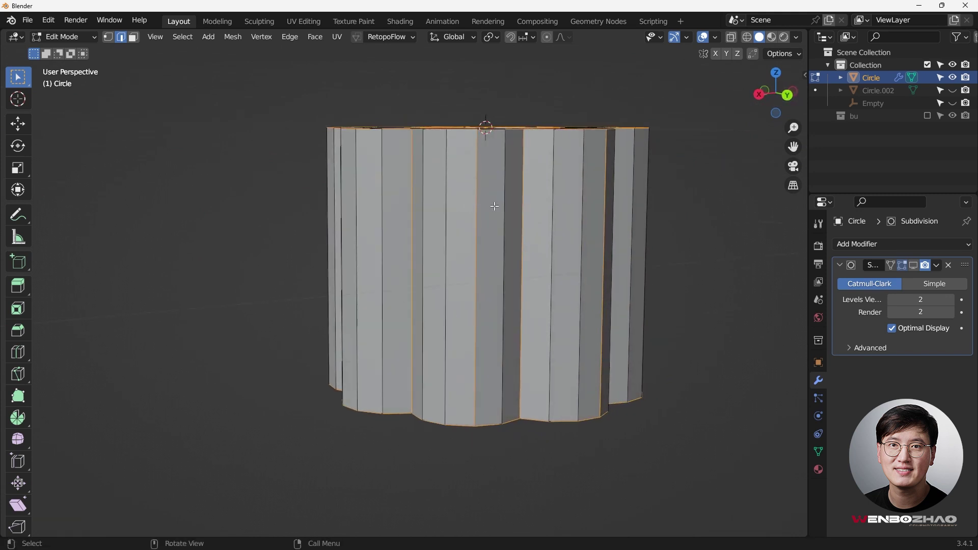
{"action": "key", "text": "c"}
{"action": "key", "text": "Escape"}
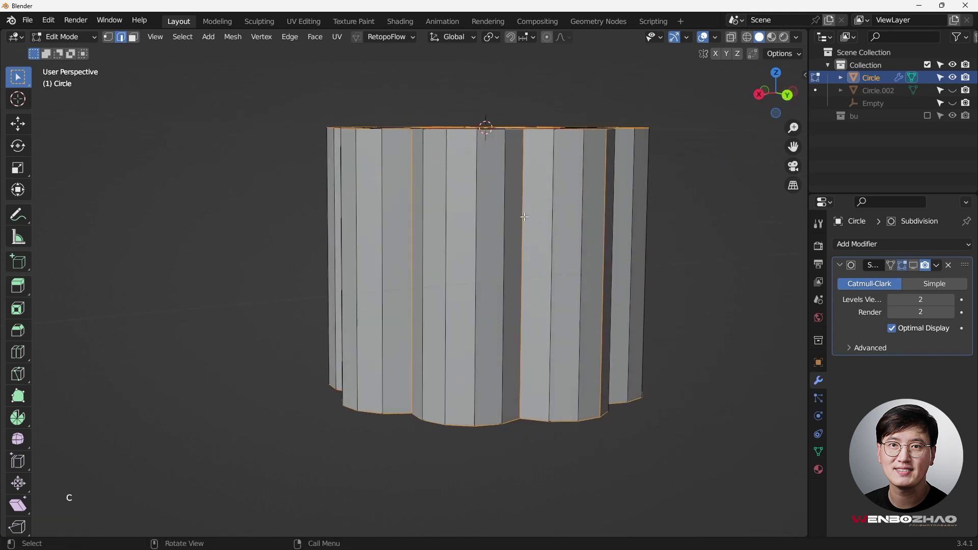
{"action": "mouse_move", "coordinate": [471, 206]}
{"action": "middle_mouse_down"}
{"action": "mouse_move", "coordinate": [459, 227]}
{"action": "mouse_move", "coordinate": [400, 220]}
{"action": "mouse_move", "coordinate": [497, 200]}
{"action": "middle_mouse_up"}
{"action": "key", "text": "c"}
{"action": "key", "text": "Escape"}
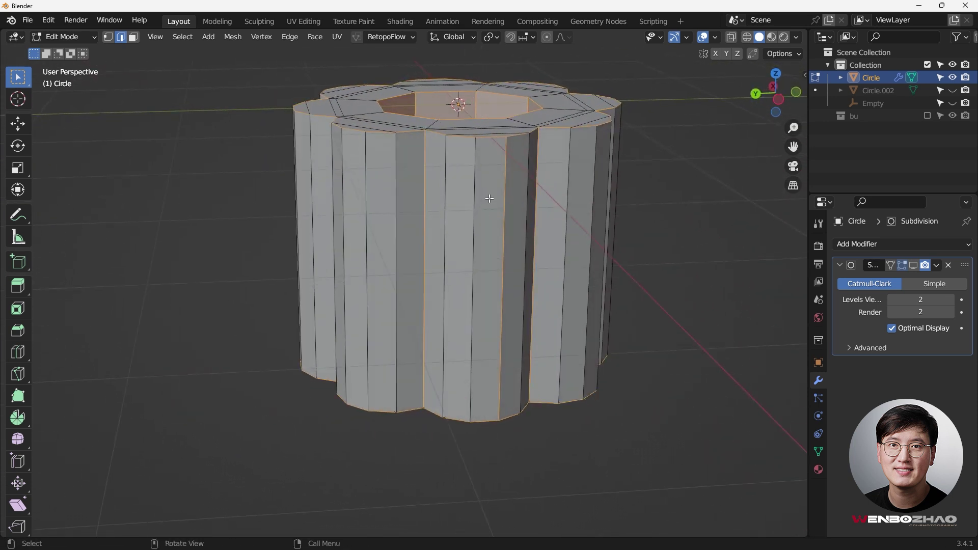
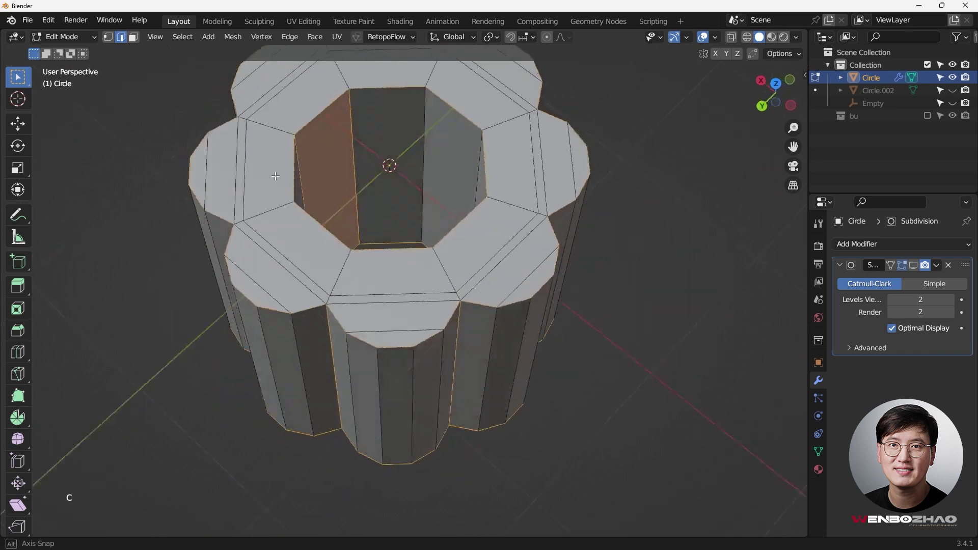
- Use Circle Select to deselect the vertical edges on the inner wall of the central hole
{"action": "middle_click_drag", "start_coordinate": [353, 172], "coordinate": [417, 126]}
{"action": "key", "text": "c"}
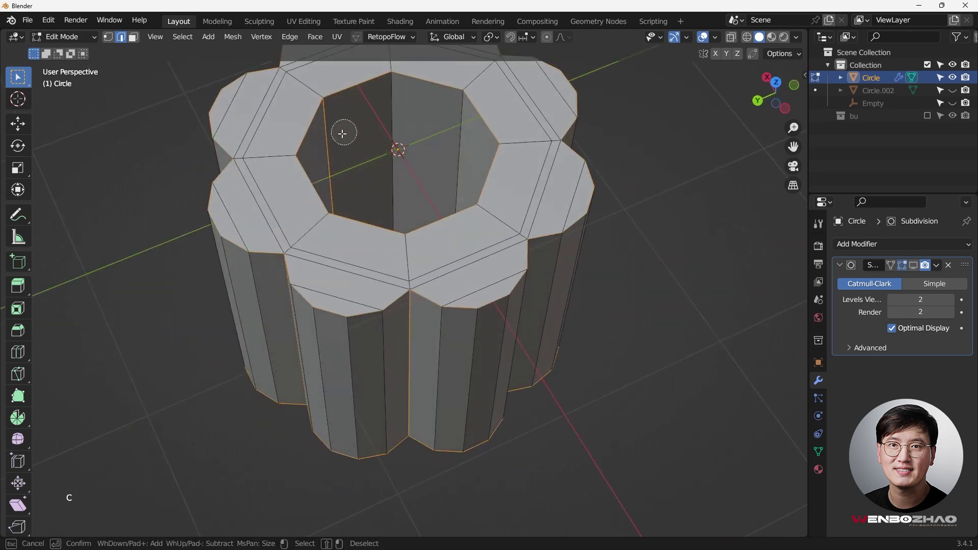
{"action": "key", "text": "Escape"}
{"action": "middle_click_drag", "start_coordinate": [338, 138], "coordinate": [375, 188]}
- Bevel the selected rim and valley edges with a width of 0.01 m
{"action": "middle_click_drag", "start_coordinate": [445, 202], "coordinate": [600, 219]}
{"action": "scroll", "coordinate": [572, 235], "scroll_direction": "up", "scroll_amount": 3}
{"action": "key", "text": "ctrl+b"}
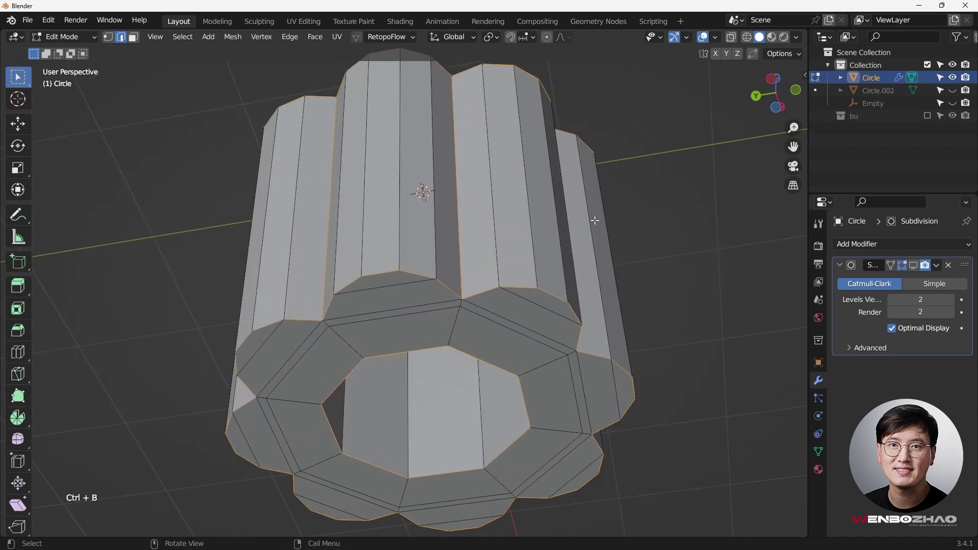
{"action": "left_click", "coordinate": [597, 220]}
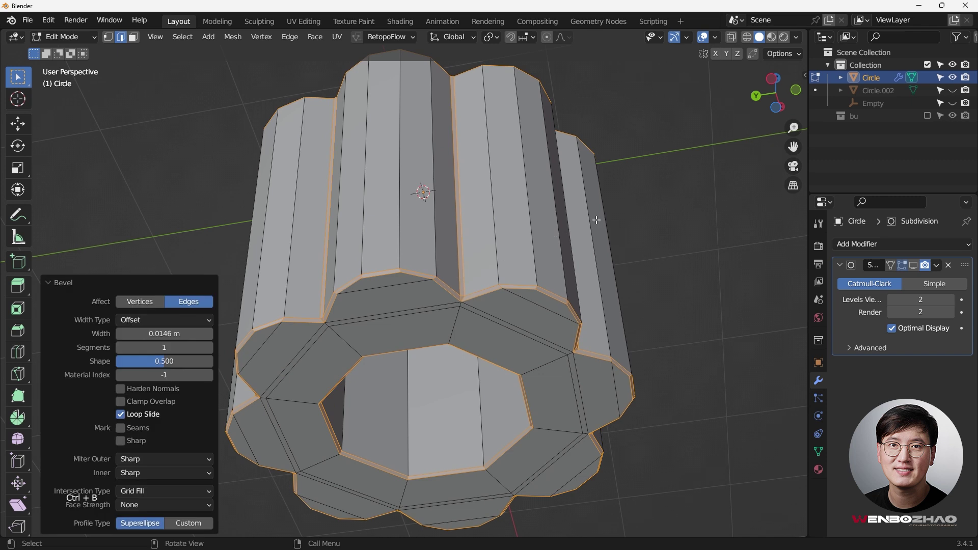
{"action": "left_click", "coordinate": [164, 334]}
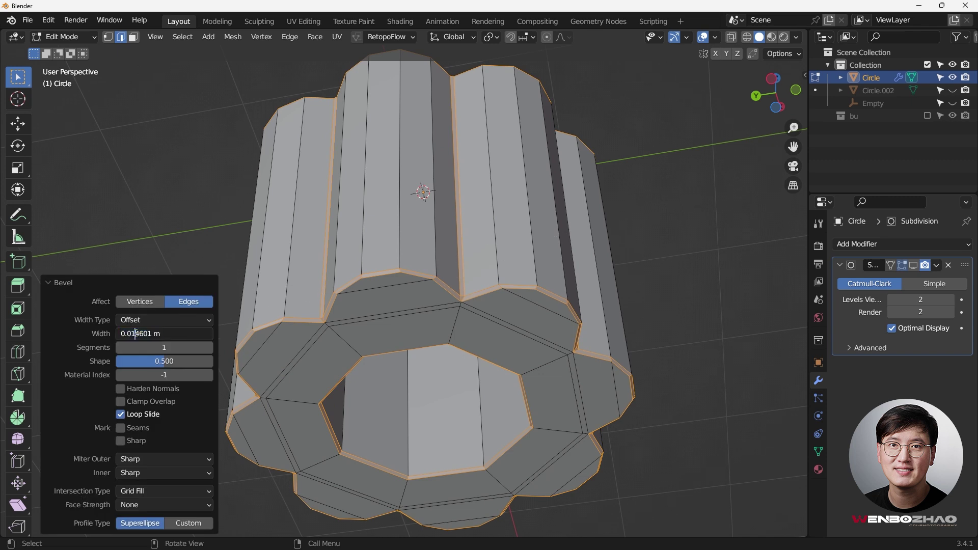
{"action": "left_click_drag", "start_coordinate": [135, 333], "coordinate": [287, 333]}
{"action": "key", "text": "BackSpace"}
{"action": "key", "text": "Return"}
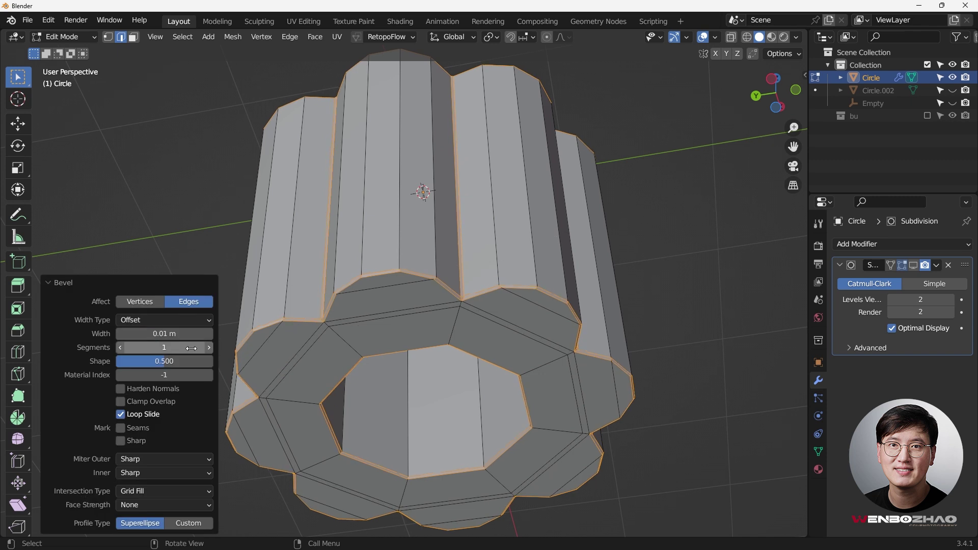
- Set the bevel's shape to 1.000 and its segments to 2
{"action": "left_click_drag", "start_coordinate": [130, 347], "coordinate": [208, 361]}
{"action": "left_click", "coordinate": [168, 347]}
{"action": "type", "text": "2"}
{"action": "key", "text": "Return"}
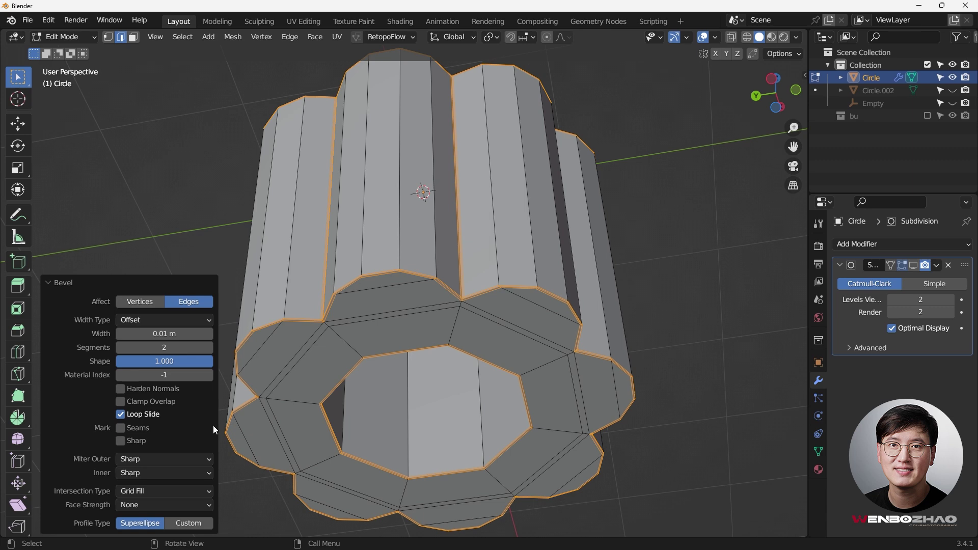
- Set the bevel's outer miter to Arc and return to Object Mode
{"action": "left_click", "coordinate": [179, 460]}
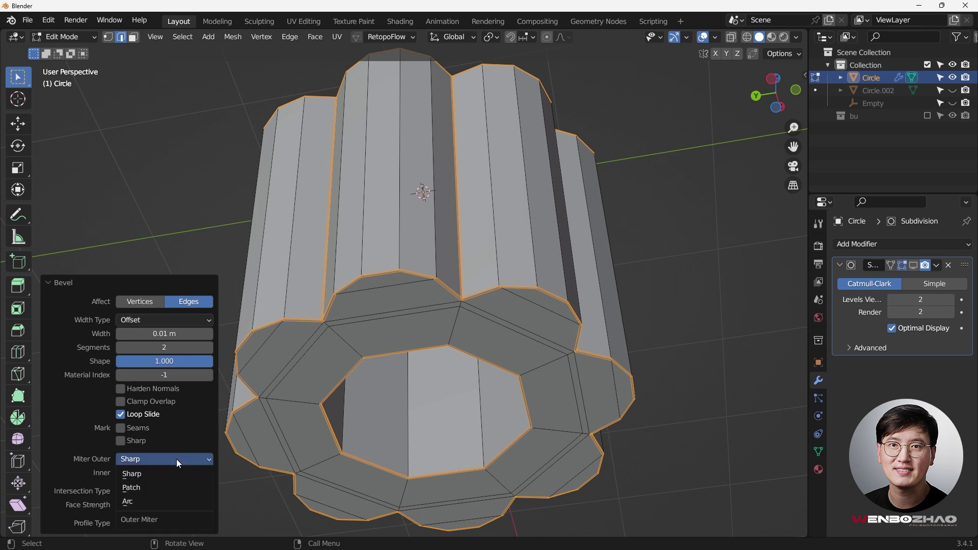
{"action": "left_click", "coordinate": [164, 499]}
{"action": "middle_click_drag", "start_coordinate": [442, 336], "coordinate": [444, 216], "text": "ctrl"}
{"action": "scroll", "coordinate": [444, 211], "scroll_direction": "down", "scroll_amount": 2}
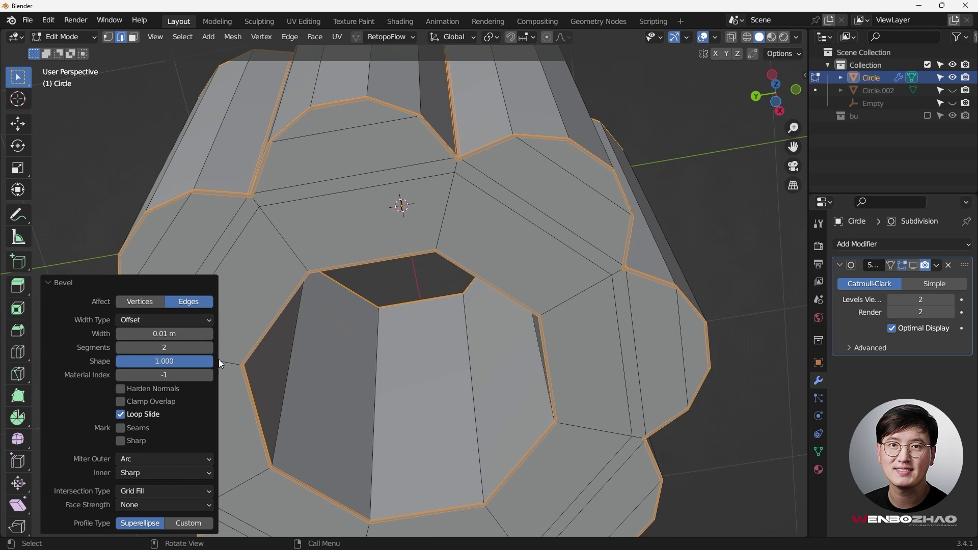
{"action": "middle_click_drag", "start_coordinate": [743, 256], "coordinate": [453, 286]}
{"action": "key", "text": "Tab"}
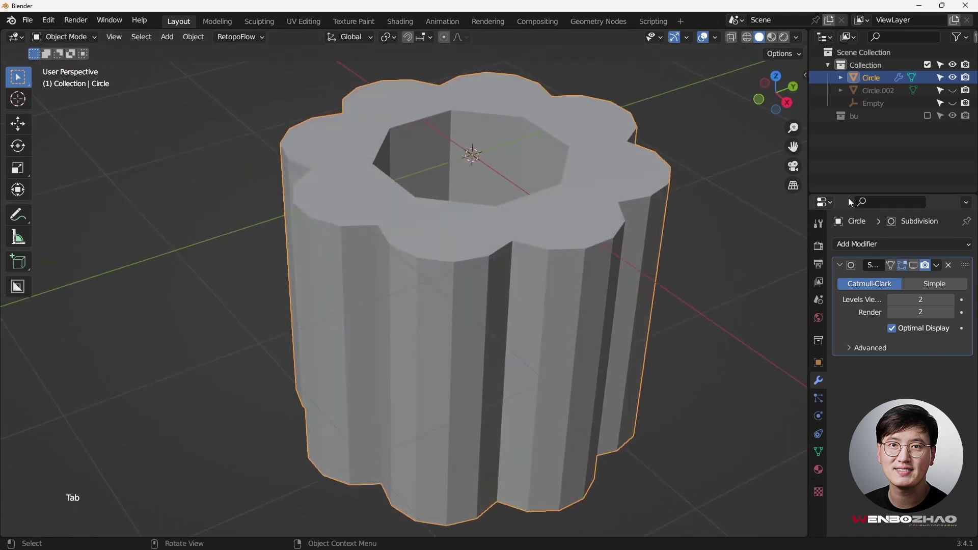
- Turn on the Subdivision modifier's viewport display and inspect the flower solid from several sides
{"action": "left_click", "coordinate": [916, 265]}
{"action": "middle_click_drag", "start_coordinate": [576, 222], "coordinate": [466, 171]}
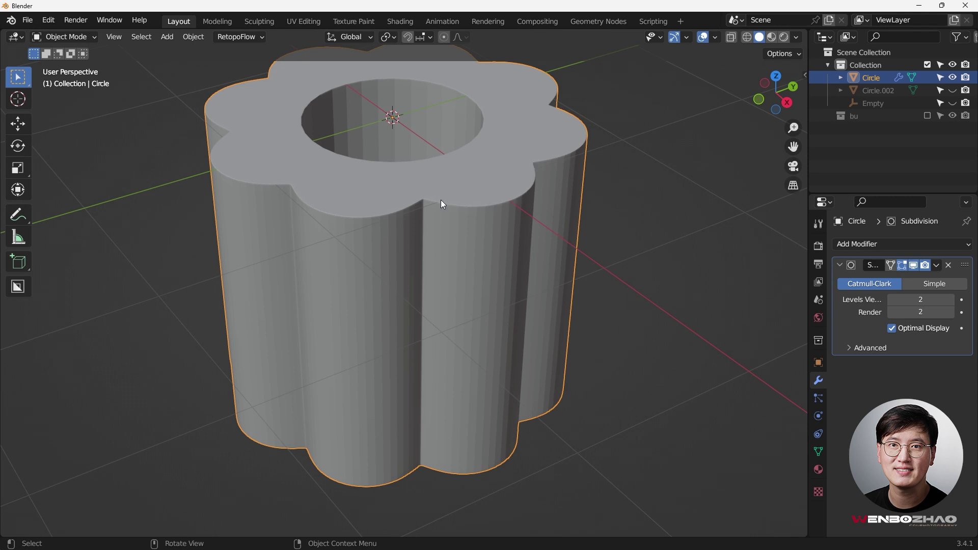
{"action": "middle_click_drag", "start_coordinate": [537, 190], "coordinate": [438, 100]}
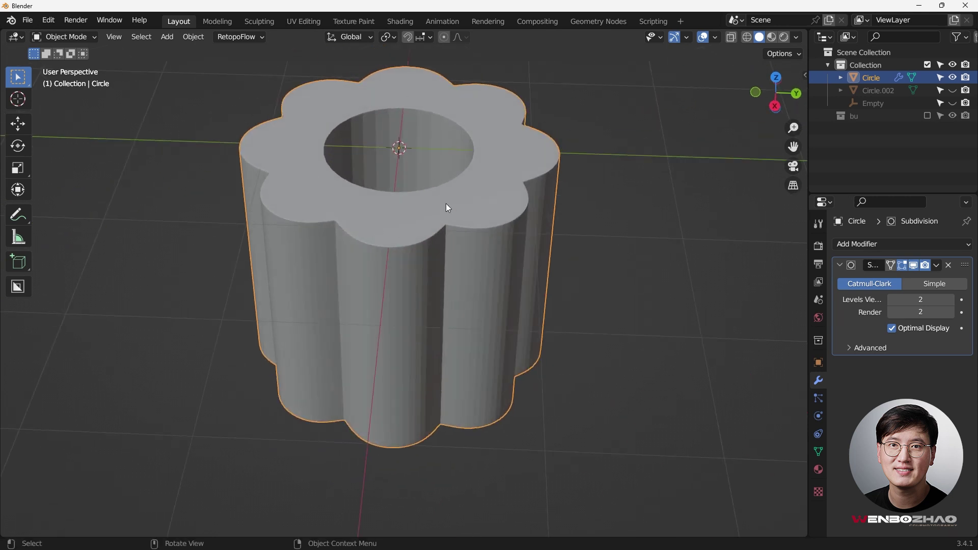
{"action": "middle_click_drag", "start_coordinate": [484, 234], "coordinate": [511, 199]}
{"action": "scroll", "coordinate": [494, 193], "scroll_direction": "up", "scroll_amount": 2}
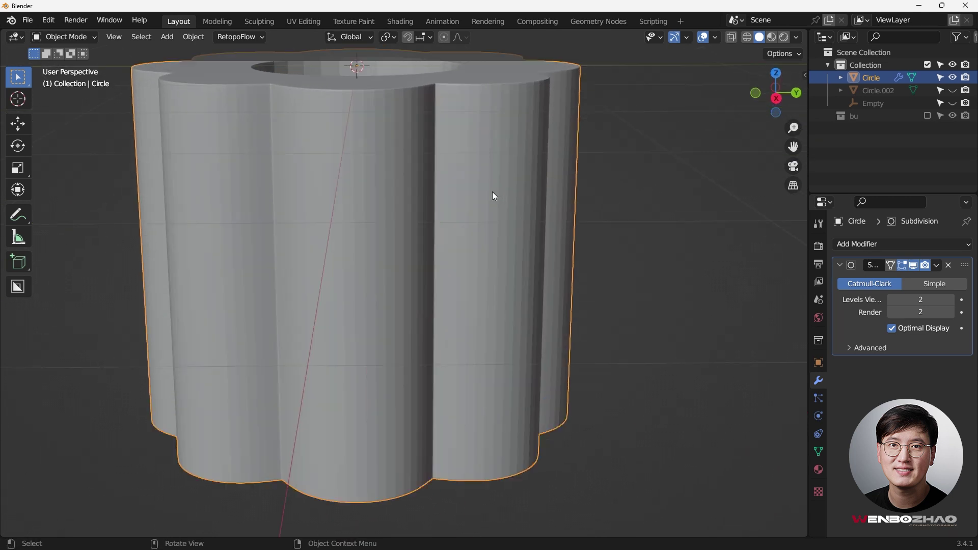
- Apply Shade Smooth to the flower solid and check the shading around the central hole
{"action": "right_click", "coordinate": [492, 191]}
{"action": "left_click", "coordinate": [482, 147]}
{"action": "middle_click_drag", "start_coordinate": [479, 141], "coordinate": [437, 292]}
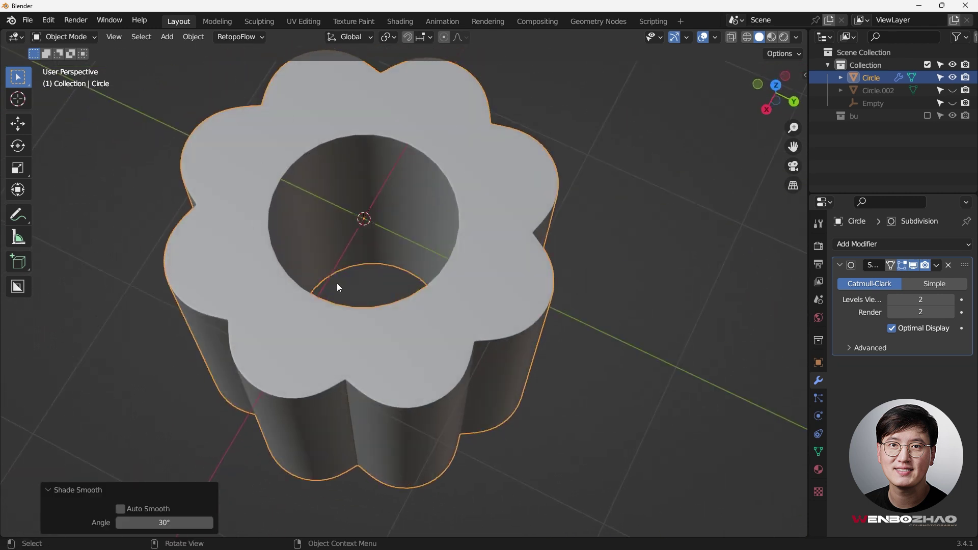
{"action": "middle_click_drag", "start_coordinate": [338, 285], "coordinate": [438, 180]}
{"action": "scroll", "coordinate": [437, 180], "scroll_direction": "up", "scroll_amount": 3}
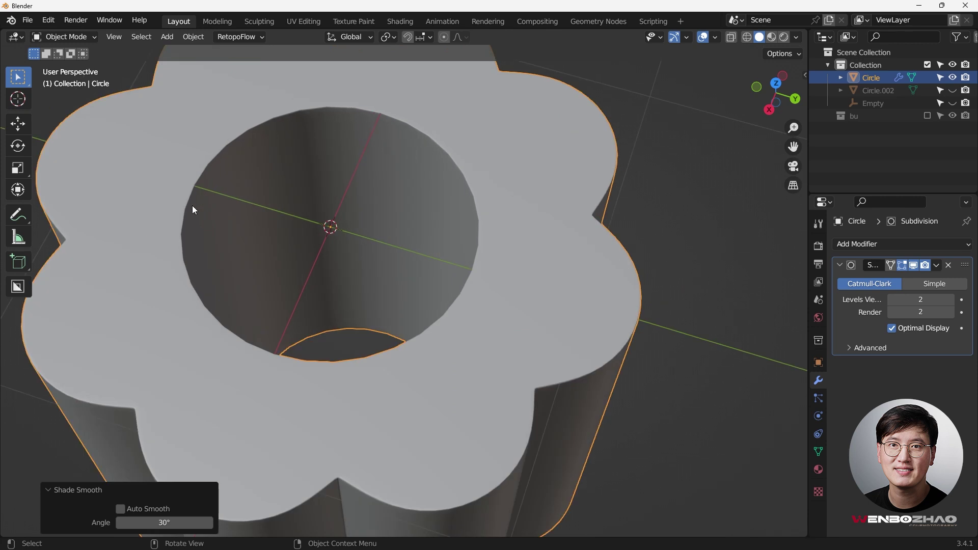
- Set the Subdivision modifier's viewport and render levels to 4
{"action": "left_click", "coordinate": [919, 300]}
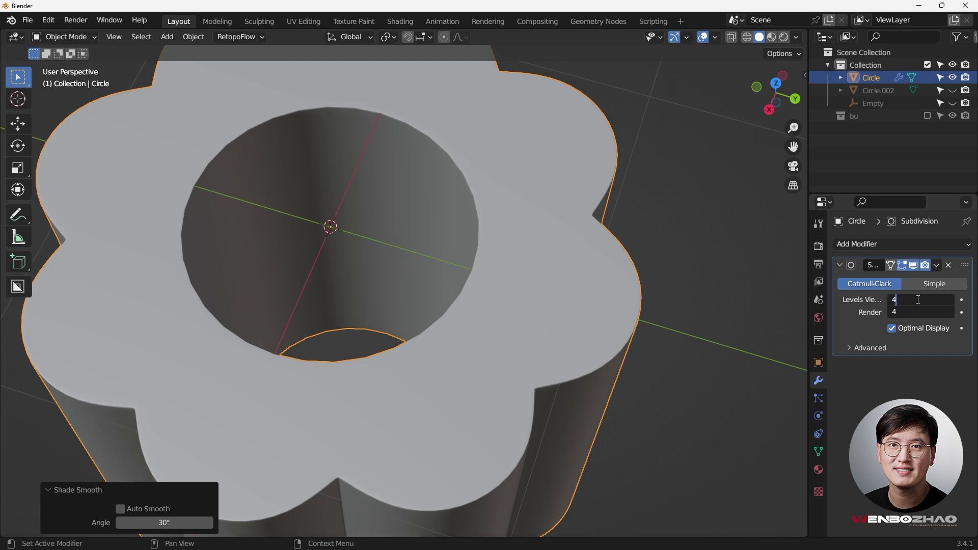
{"action": "key", "text": "Return"}
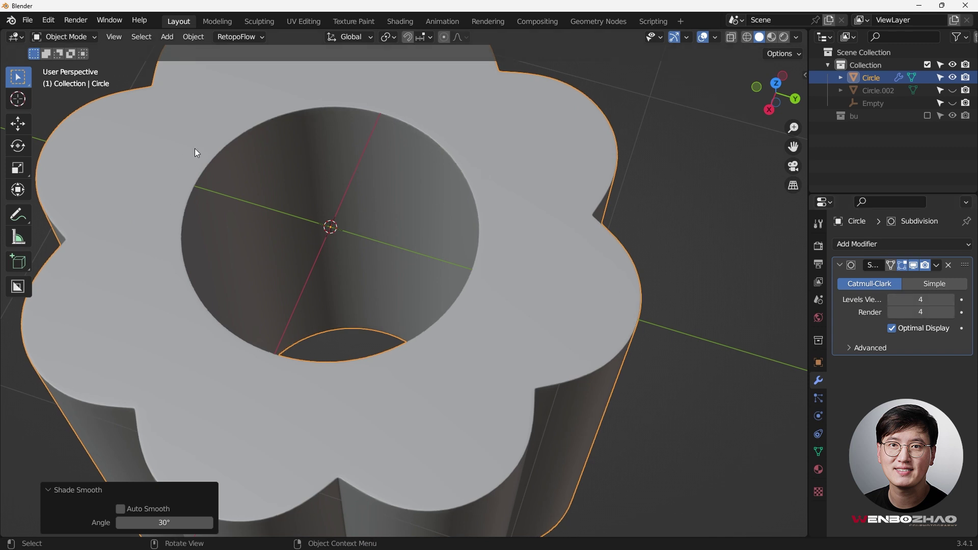
{"action": "scroll", "coordinate": [457, 300], "scroll_direction": "down", "scroll_amount": 3}
{"action": "middle_click_drag", "start_coordinate": [341, 305], "coordinate": [412, 162]}
- In Edit Mode, connect the innermost valley vertices across the first two petals on the solid's bottom face using Connect Vertex Path
{"action": "key", "text": "Tab"}
{"action": "key", "text": "1"}
{"action": "scroll", "coordinate": [479, 198], "scroll_direction": "up", "scroll_amount": 2}
{"action": "scroll", "coordinate": [436, 142], "scroll_direction": "up", "scroll_amount": 5}
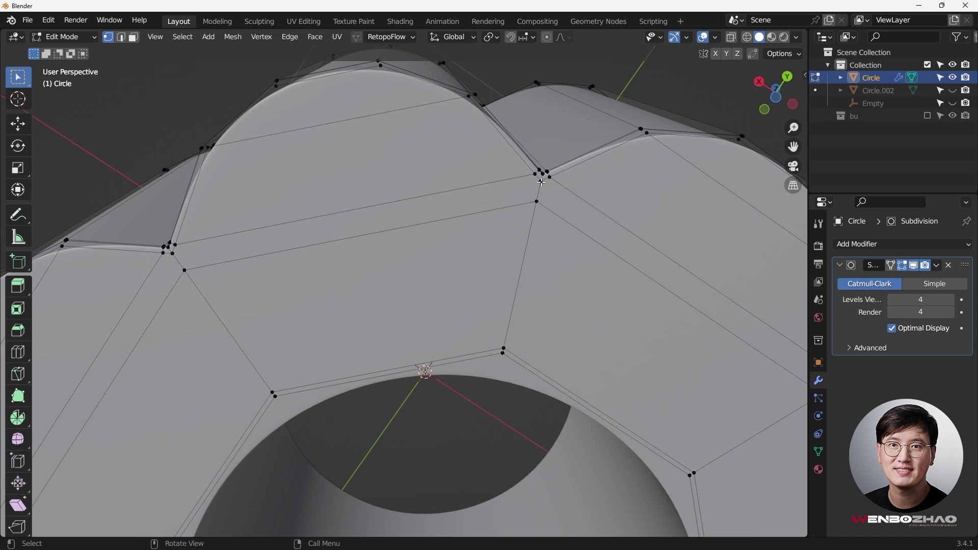
{"action": "left_click", "coordinate": [172, 253]}
{"action": "left_click", "coordinate": [539, 181], "text": "shift"}
{"action": "middle_click_drag", "start_coordinate": [452, 201], "coordinate": [329, 240]}
{"action": "scroll", "coordinate": [318, 238], "scroll_direction": "up", "scroll_amount": 3}
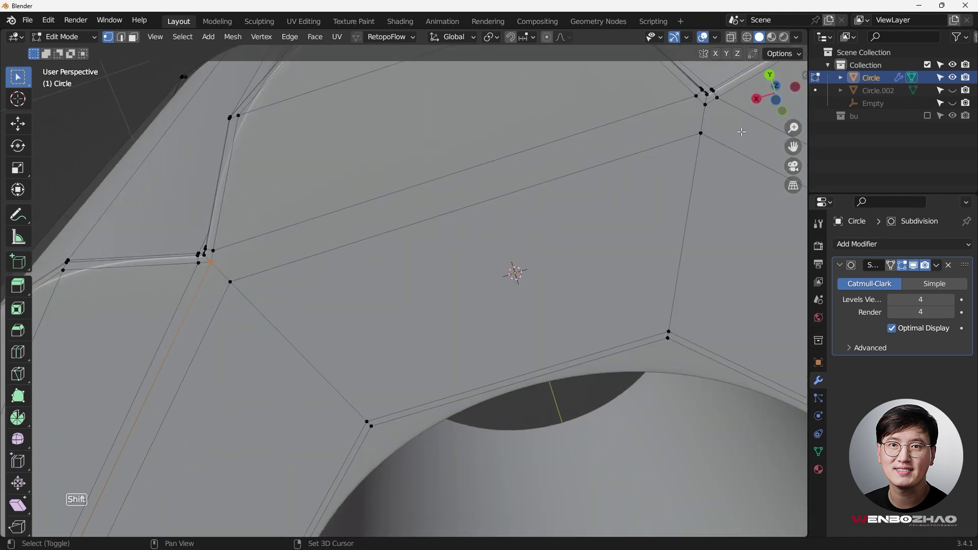
{"action": "left_click", "coordinate": [705, 104], "text": "shift"}
{"action": "key", "text": "j"}
{"action": "scroll", "coordinate": [703, 109], "scroll_direction": "down", "scroll_amount": 3}
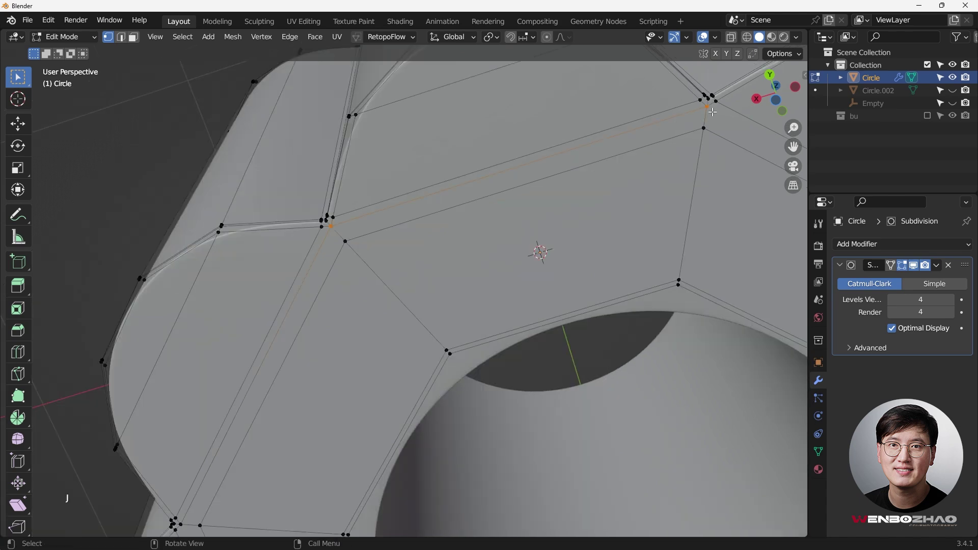
- Connect the innermost valley vertices across the third and fourth petals of the bottom face
{"action": "middle_click_drag", "start_coordinate": [689, 138], "coordinate": [171, 211]}
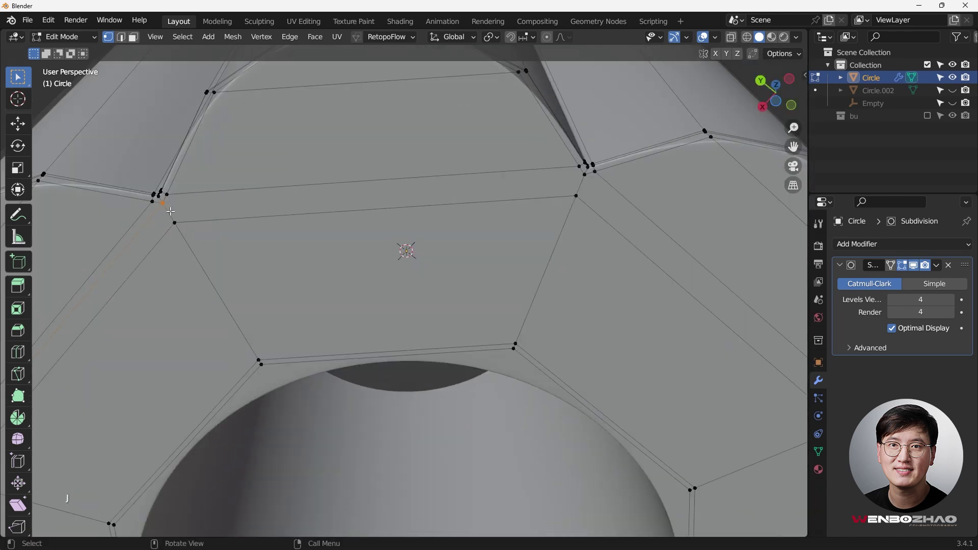
{"action": "left_click", "coordinate": [583, 175], "text": "shift"}
{"action": "middle_click_drag", "start_coordinate": [591, 178], "coordinate": [317, 260]}
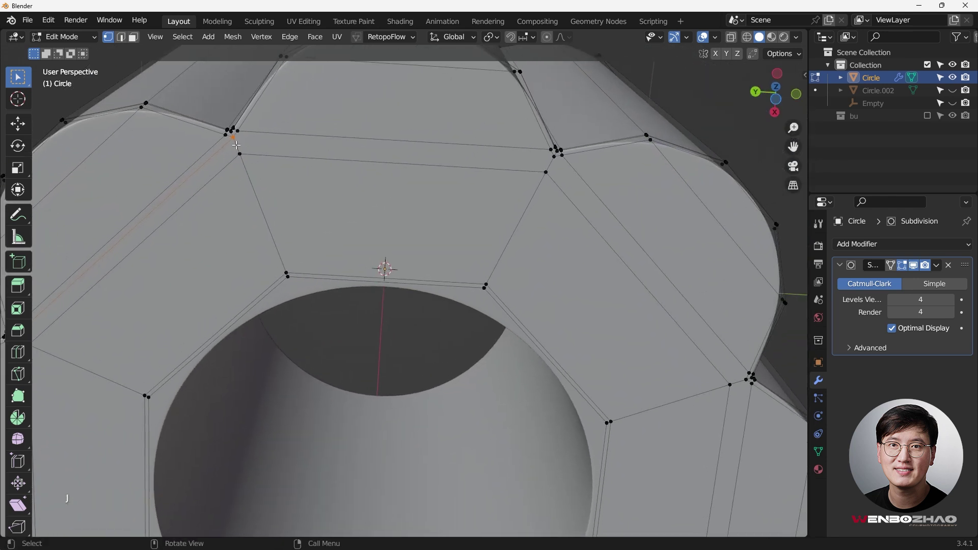
{"action": "left_click", "coordinate": [552, 155], "text": "shift"}
{"action": "scroll", "coordinate": [573, 189], "scroll_direction": "down", "scroll_amount": 4}
- Connect the innermost valley vertices across the fifth and sixth petals of the bottom face
{"action": "middle_click_drag", "start_coordinate": [572, 189], "coordinate": [306, 143]}
{"action": "scroll", "coordinate": [302, 141], "scroll_direction": "up", "scroll_amount": 5}
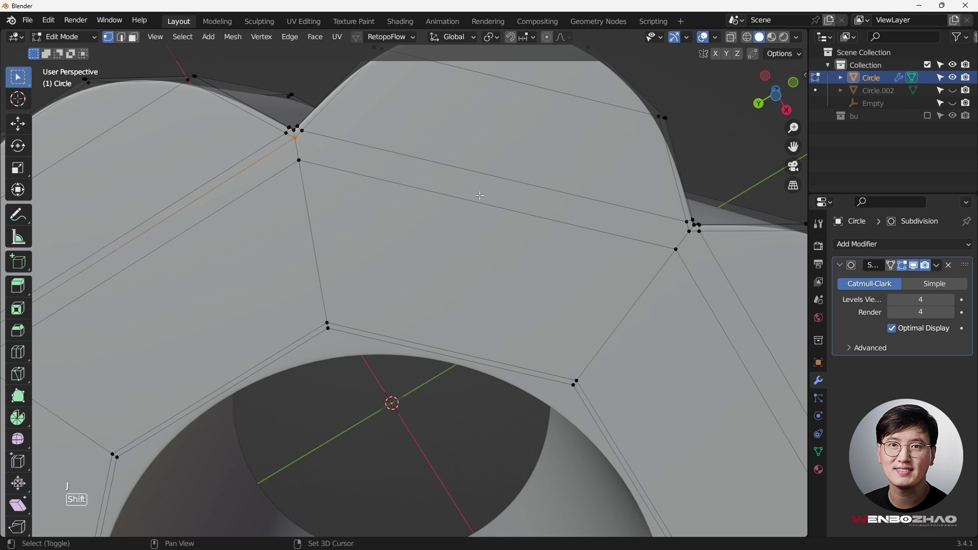
{"action": "left_click", "coordinate": [689, 229], "text": "shift"}
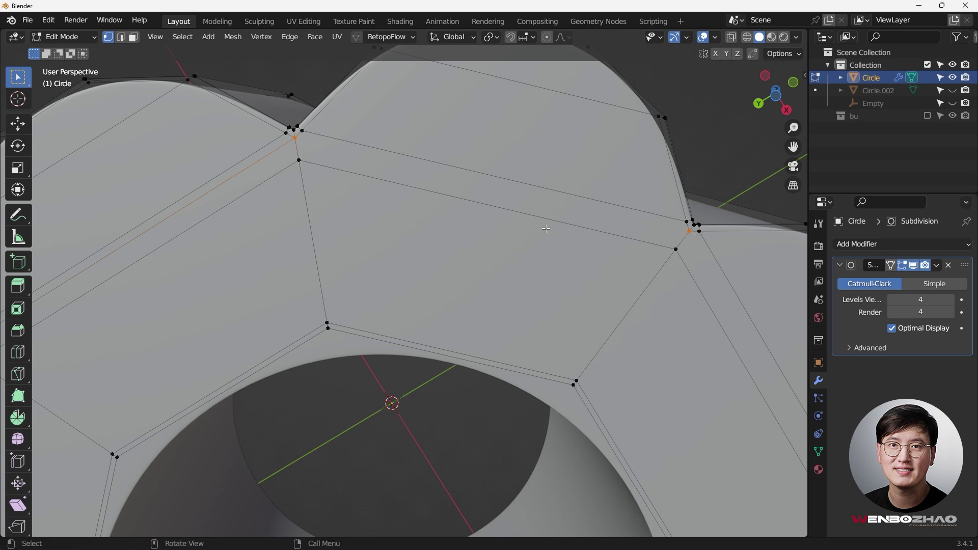
{"action": "scroll", "coordinate": [546, 229], "scroll_direction": "down", "scroll_amount": 3}
{"action": "middle_click_drag", "start_coordinate": [546, 229], "coordinate": [472, 247]}
{"action": "scroll", "coordinate": [472, 248], "scroll_direction": "up", "scroll_amount": 2}
{"action": "key", "text": "j"}
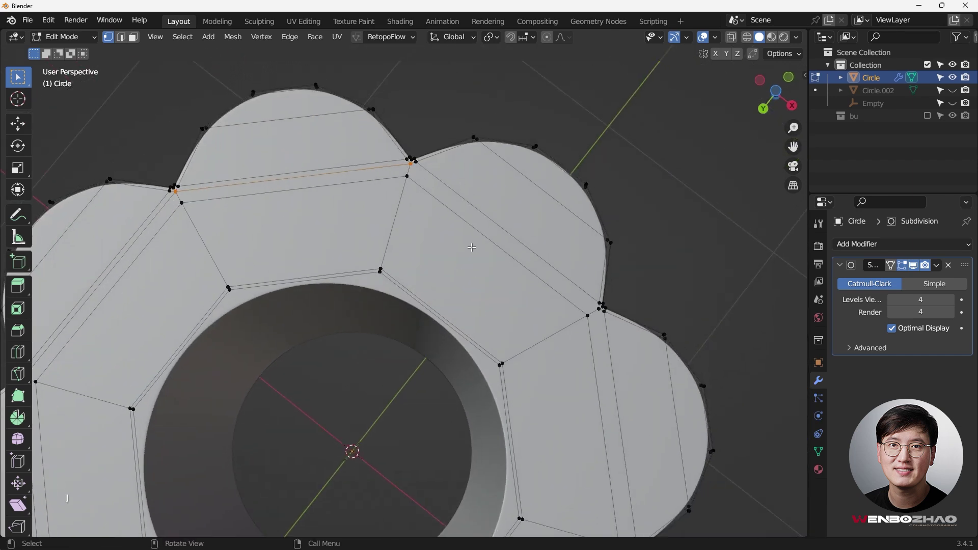
{"action": "scroll", "coordinate": [437, 199], "scroll_direction": "up", "scroll_amount": 3}
{"action": "middle_click_drag", "start_coordinate": [406, 180], "coordinate": [264, 126], "text": "shift"}
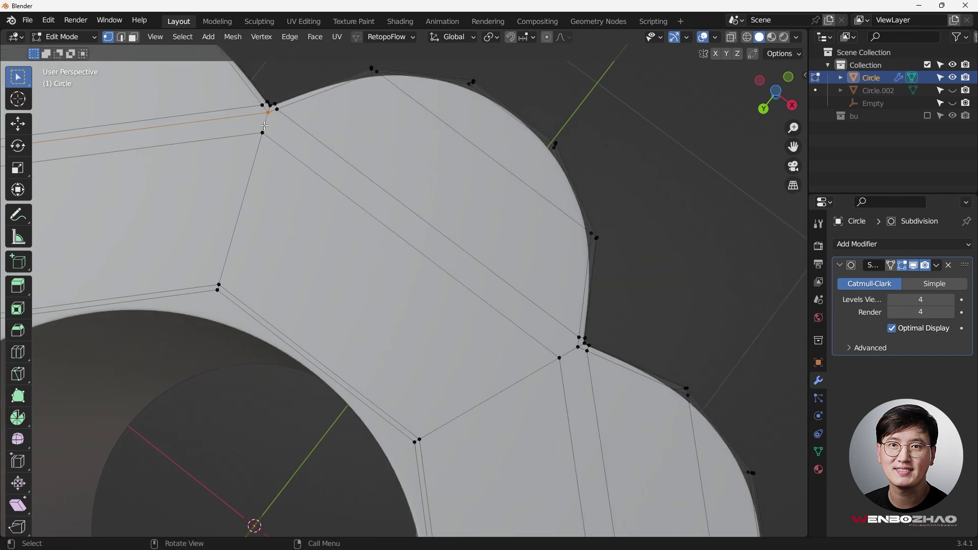
{"action": "left_click", "coordinate": [572, 346], "text": "shift"}
{"action": "scroll", "coordinate": [625, 297], "scroll_direction": "down", "scroll_amount": 5}
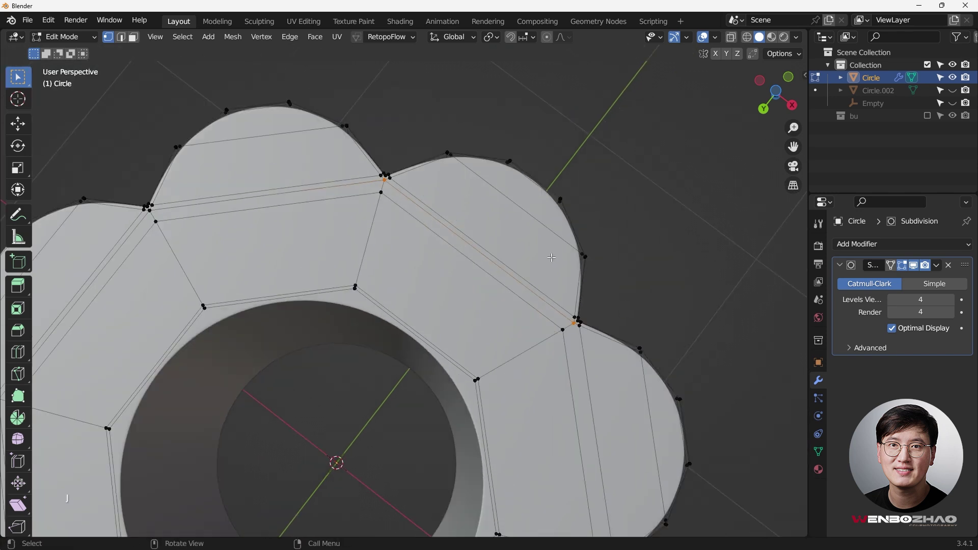
- Connect the innermost valley vertices across the last two petals to complete the edge ring on the bottom face
{"action": "middle_click_drag", "start_coordinate": [625, 297], "coordinate": [345, 205]}
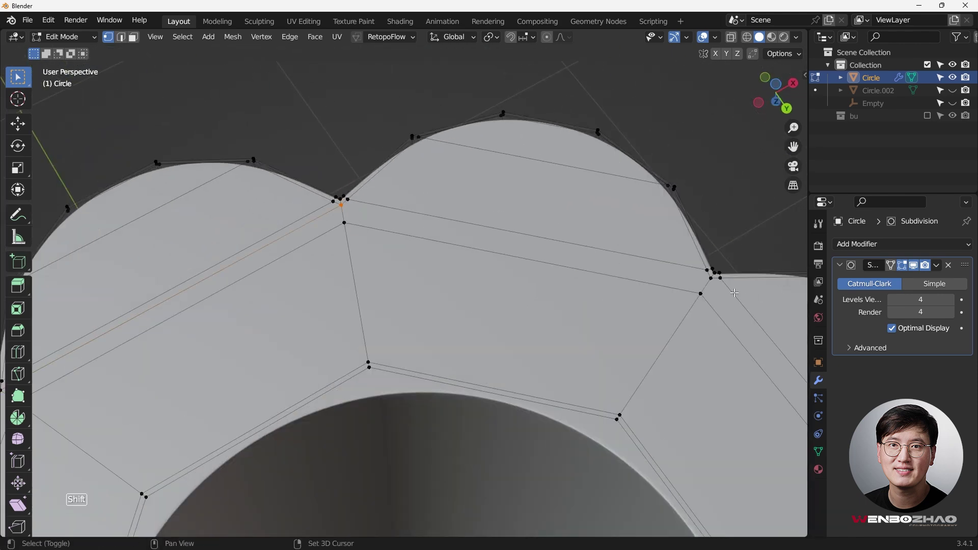
{"action": "left_click", "coordinate": [706, 277], "text": "shift"}
{"action": "key", "text": "j"}
{"action": "middle_click_drag", "start_coordinate": [706, 277], "coordinate": [356, 209]}
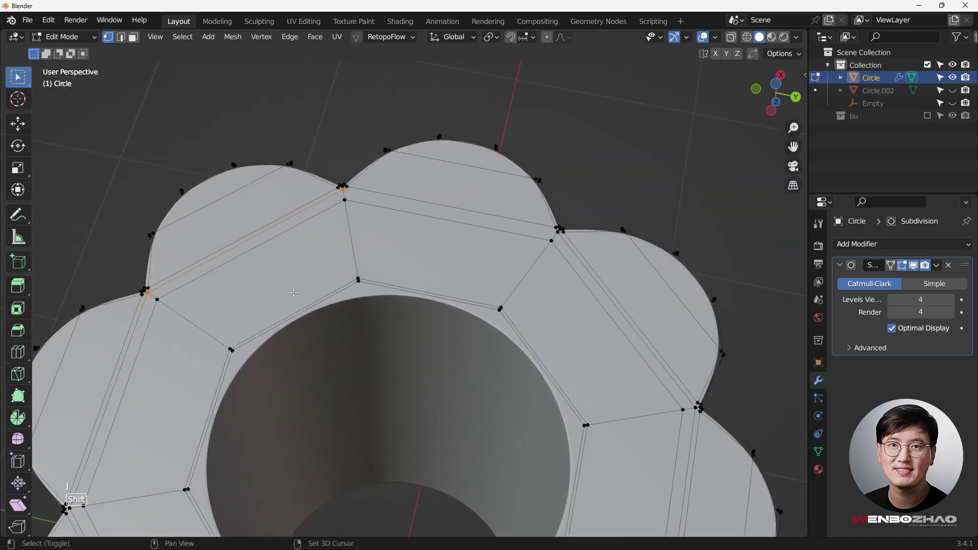
{"action": "scroll", "coordinate": [356, 209], "scroll_direction": "up", "scroll_amount": 3}
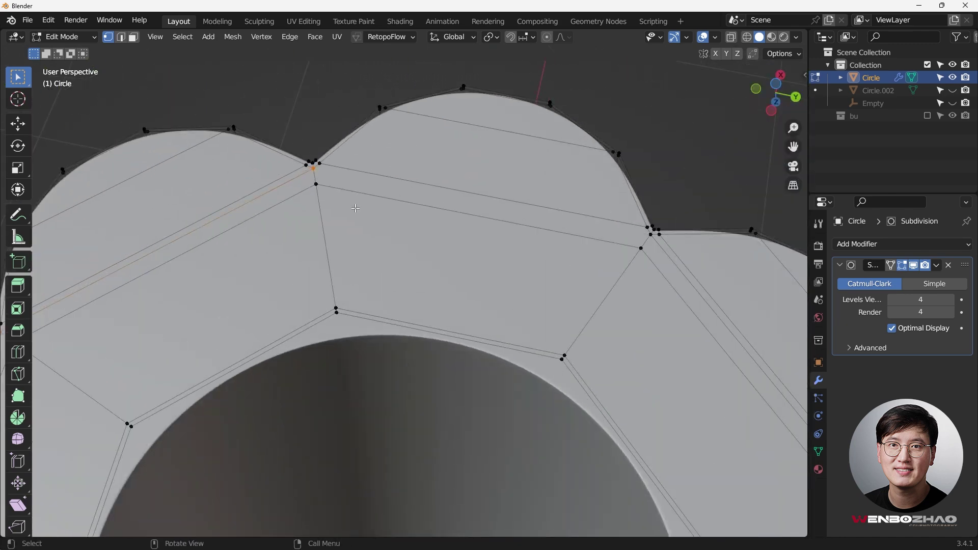
{"action": "left_click", "coordinate": [651, 235], "text": "shift"}
{"action": "key", "text": "j"}
{"action": "scroll", "coordinate": [607, 268], "scroll_direction": "down", "scroll_amount": 3}
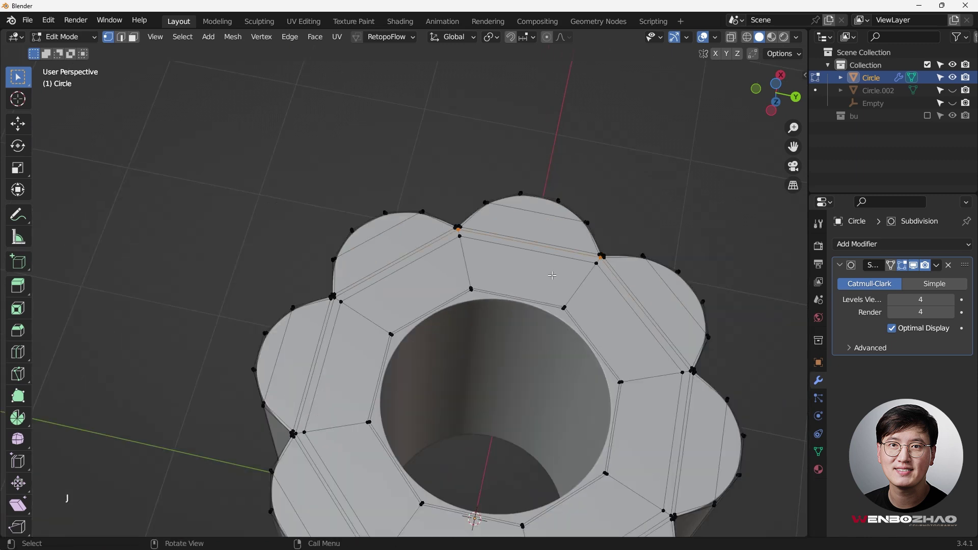
- Turn off the subdivision's viewport display and add one centred horizontal loop cut around the inner wall of the hole
{"action": "middle_click_drag", "start_coordinate": [541, 281], "coordinate": [484, 255]}
{"action": "left_click", "coordinate": [914, 265]}
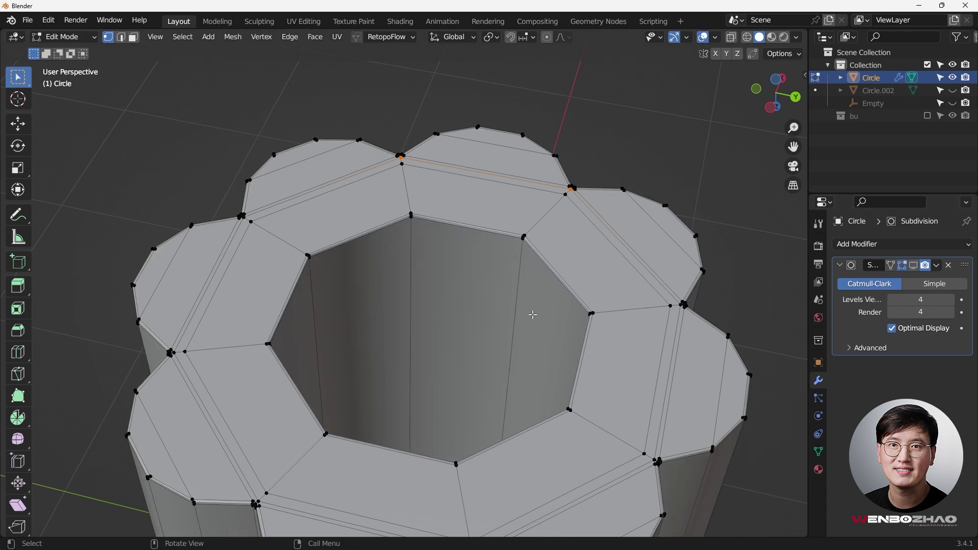
{"action": "middle_click_drag", "start_coordinate": [525, 323], "coordinate": [478, 204]}
{"action": "key", "text": "ctrl+r"}
{"action": "left_click", "coordinate": [358, 267]}
{"action": "right_click", "coordinate": [358, 266]}
- Add one centred horizontal loop cut around the outer petal wall
{"action": "key", "text": "KP_1"}
{"action": "scroll", "coordinate": [466, 229], "scroll_direction": "down", "scroll_amount": 3}
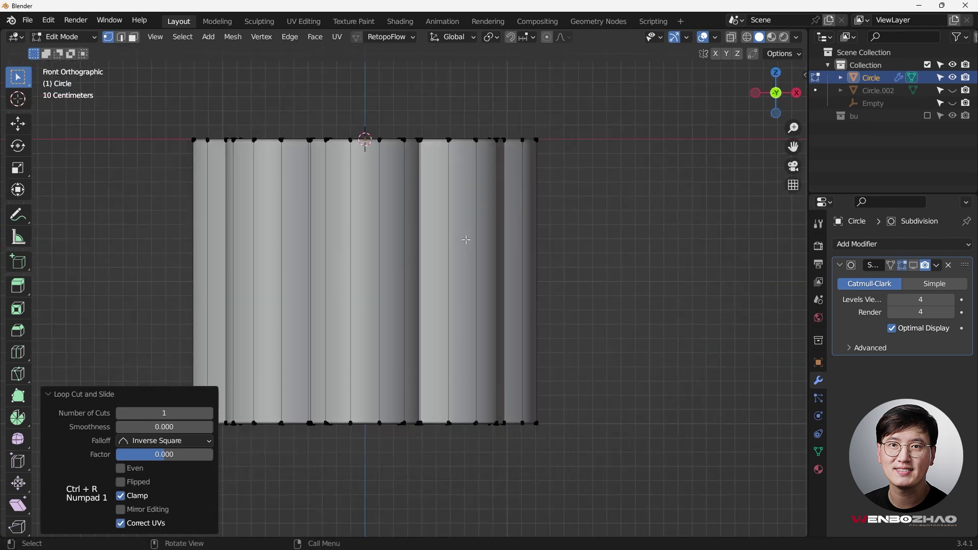
{"action": "key", "text": "ctrl+r"}
{"action": "left_click", "coordinate": [458, 250]}
{"action": "right_click", "coordinate": [458, 249]}
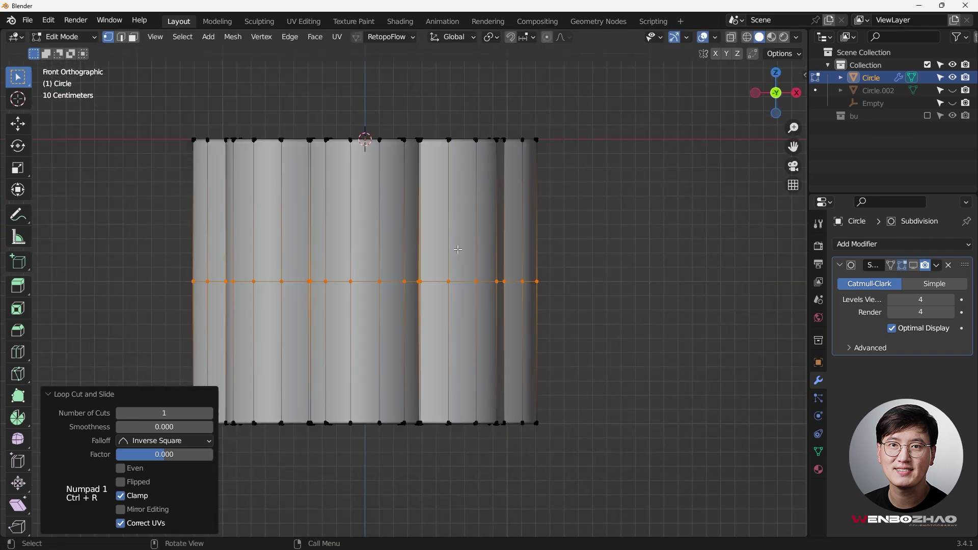
- In front view with X-ray on, box-select the vertices above the mid-height loop and delete them
{"action": "middle_click_drag", "start_coordinate": [456, 247], "coordinate": [497, 286]}
{"action": "key", "text": "KP_1"}
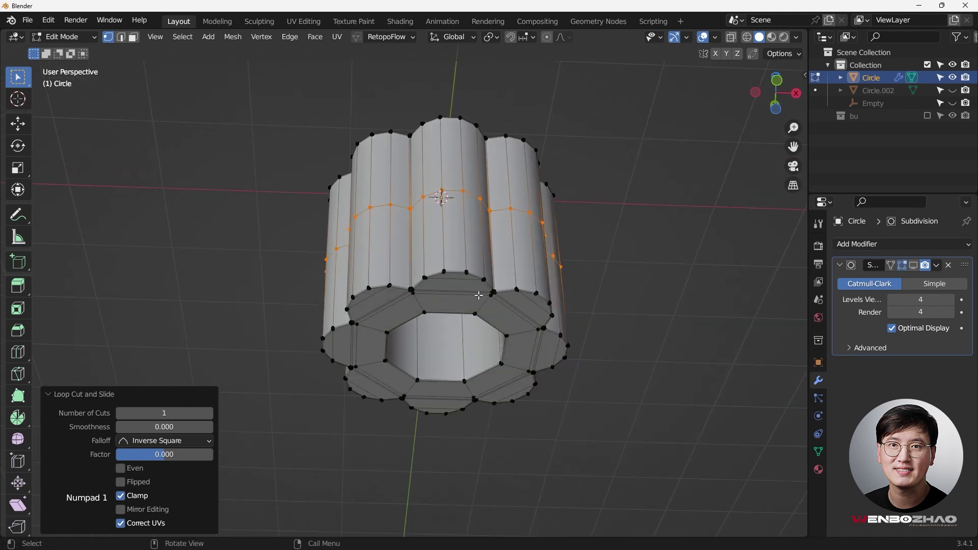
{"action": "scroll", "coordinate": [479, 293], "scroll_direction": "up", "scroll_amount": 2}
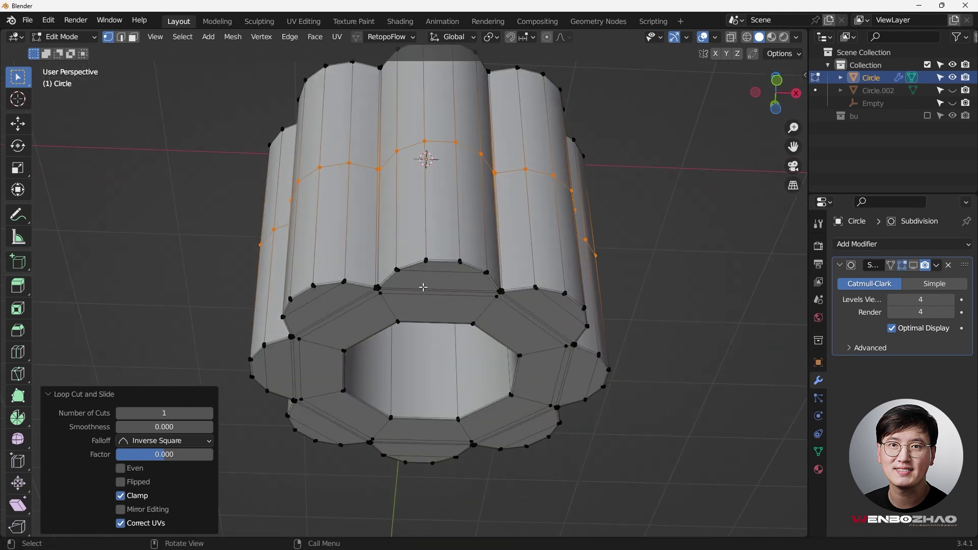
{"action": "key", "text": "KP_7"}
{"action": "key", "text": "KP_1"}
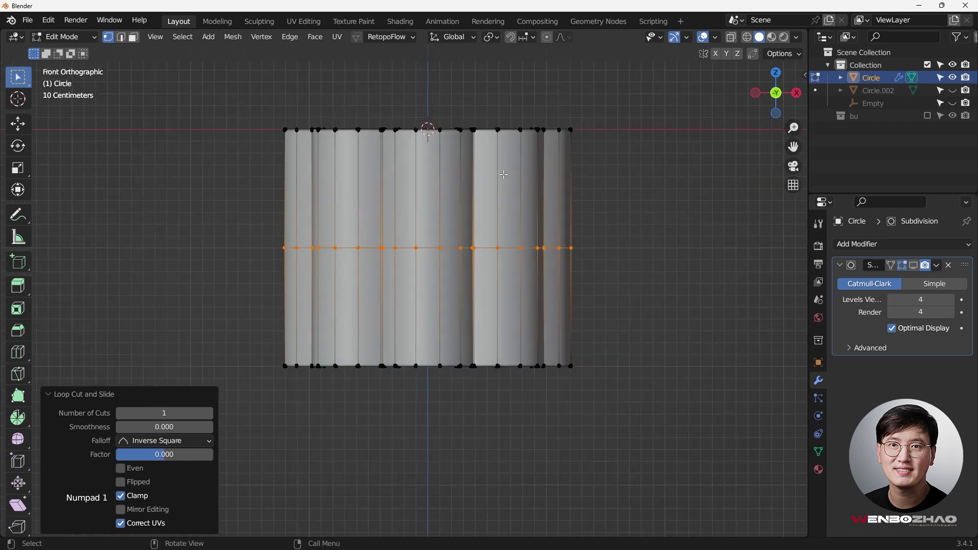
{"action": "key", "text": "alt+z"}
{"action": "left_click_drag", "start_coordinate": [197, 88], "coordinate": [679, 200]}
{"action": "middle_click_drag", "start_coordinate": [642, 197], "coordinate": [633, 202], "text": "shift"}
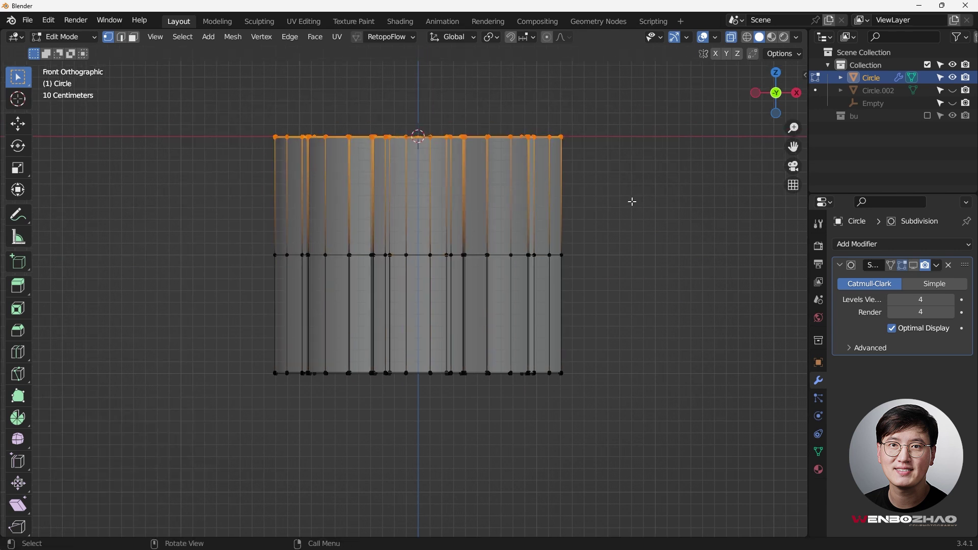
{"action": "key", "text": "x"}
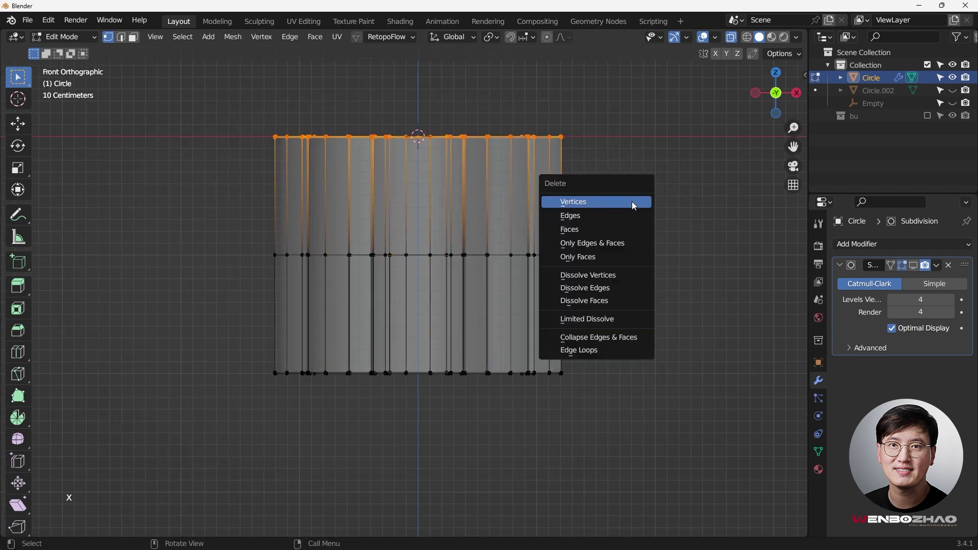
{"action": "left_click", "coordinate": [632, 203]}
- Return to Object Mode and move the remaining half up 1 m along Z
{"action": "key", "text": "Tab"}
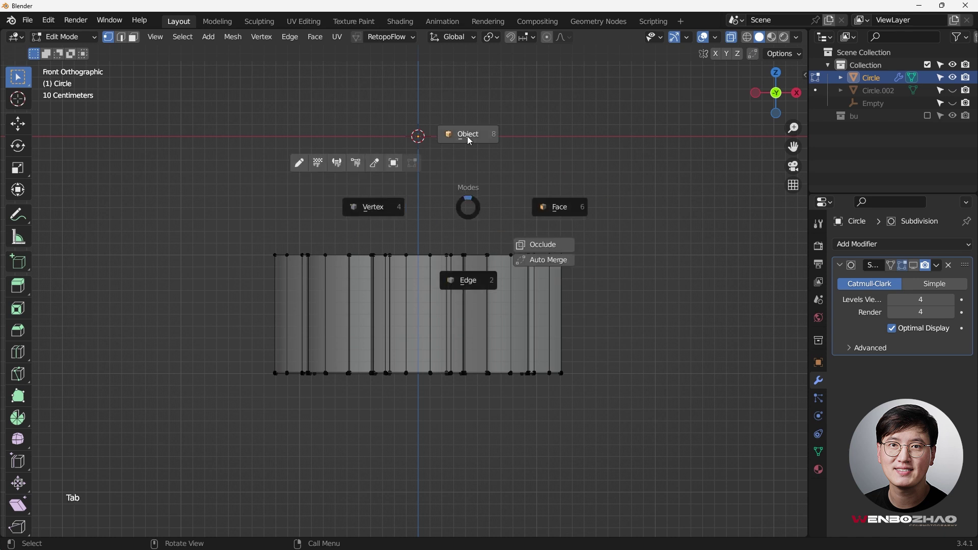
{"action": "left_click", "coordinate": [467, 136]}
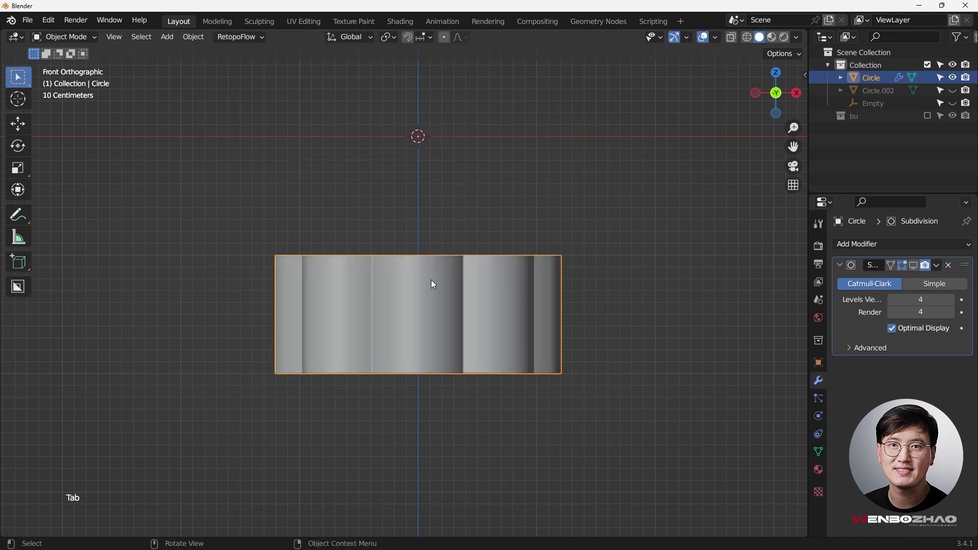
{"action": "key", "text": "g"}
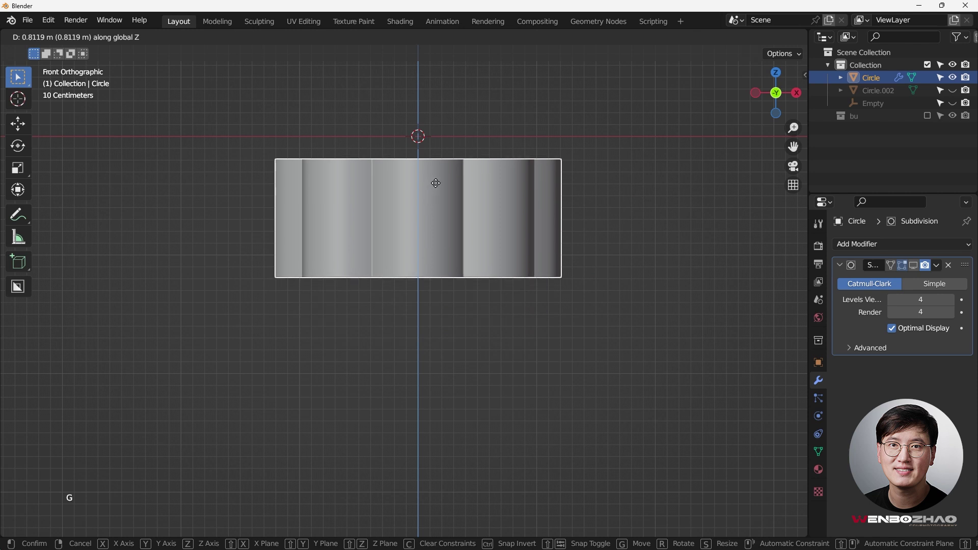
{"action": "left_click", "coordinate": [436, 164]}
{"action": "middle_click_drag", "start_coordinate": [436, 165], "coordinate": [429, 258]}
{"action": "key", "text": "KP_1"}
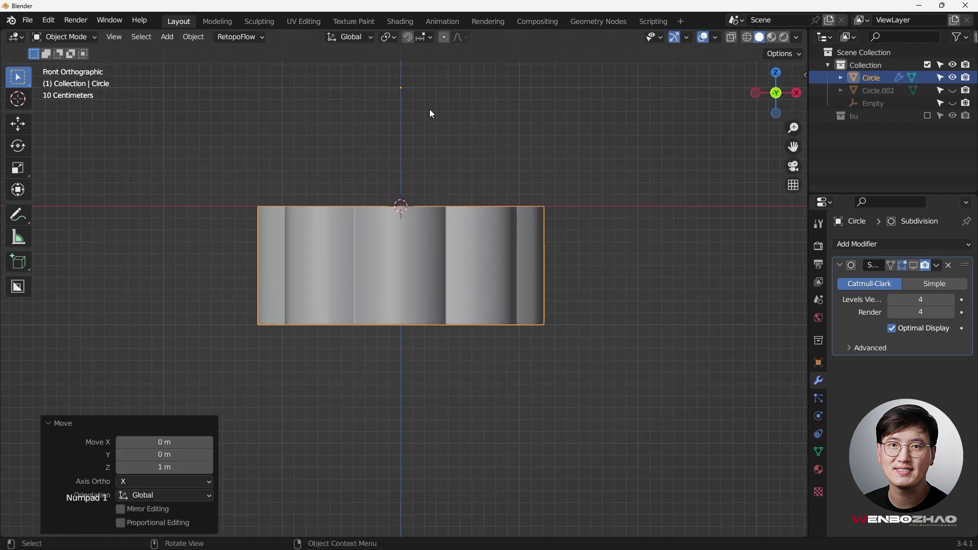
- Set the half flower's origin to the 3D cursor at the world centre
{"action": "middle_click_drag", "start_coordinate": [415, 98], "coordinate": [393, 121], "text": "shift"}
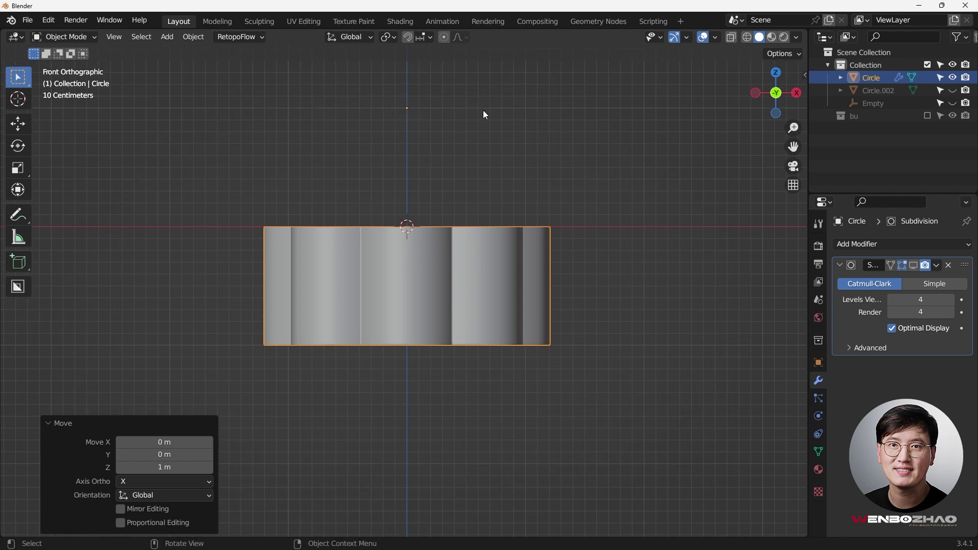
{"action": "right_click", "coordinate": [462, 271]}
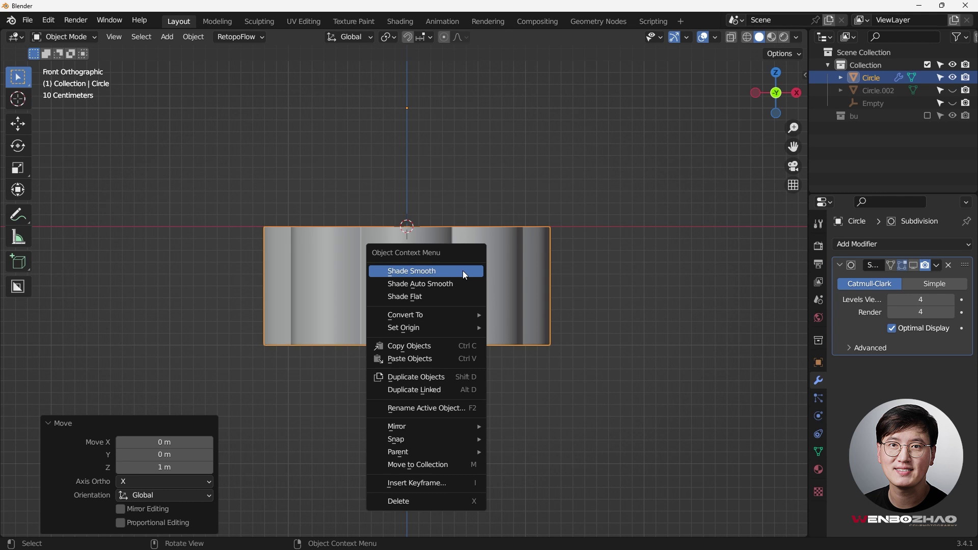
{"action": "mouse_move", "coordinate": [455, 331]}
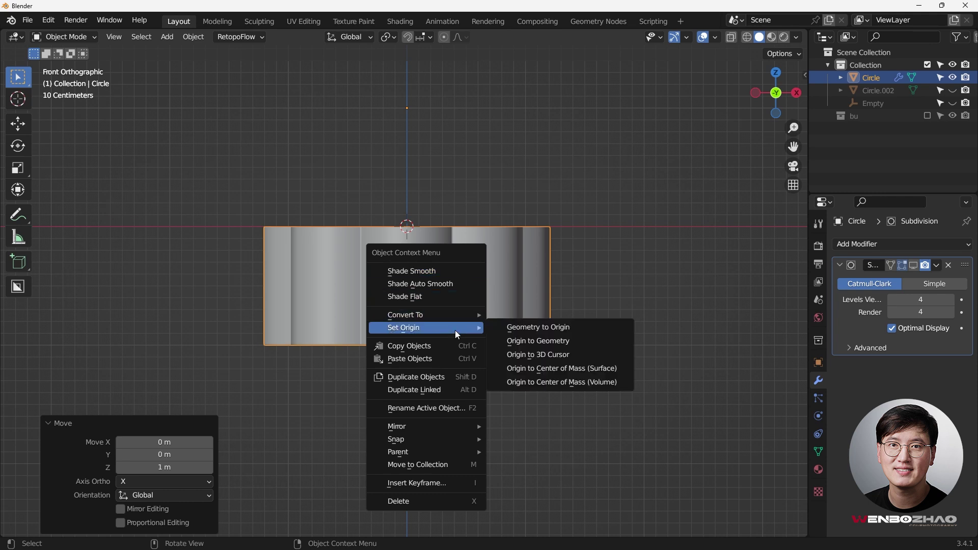
{"action": "left_click", "coordinate": [570, 354]}
- Add a Mirror modifier above the Subdivision modifier, mirroring only along Z with Clipping enabled
{"action": "left_click", "coordinate": [916, 247]}
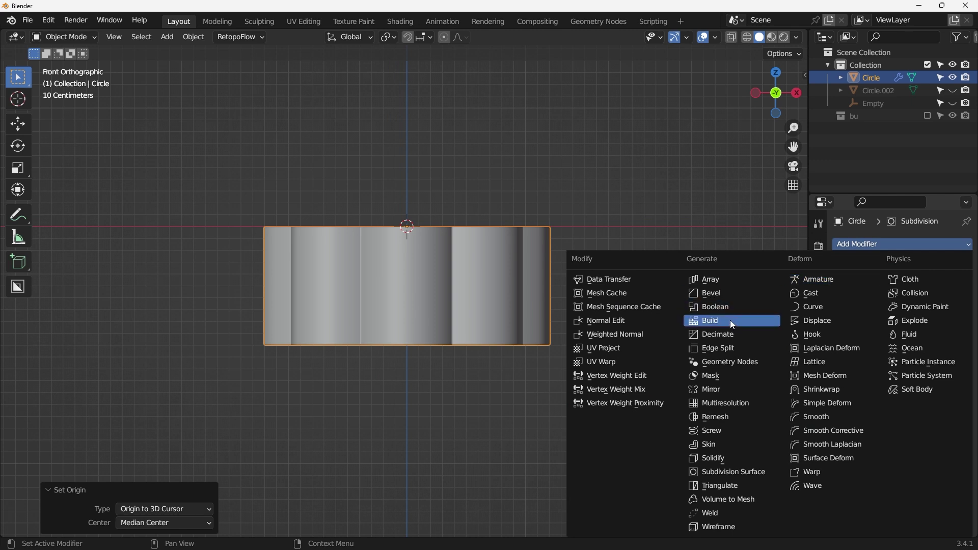
{"action": "left_click", "coordinate": [719, 391]}
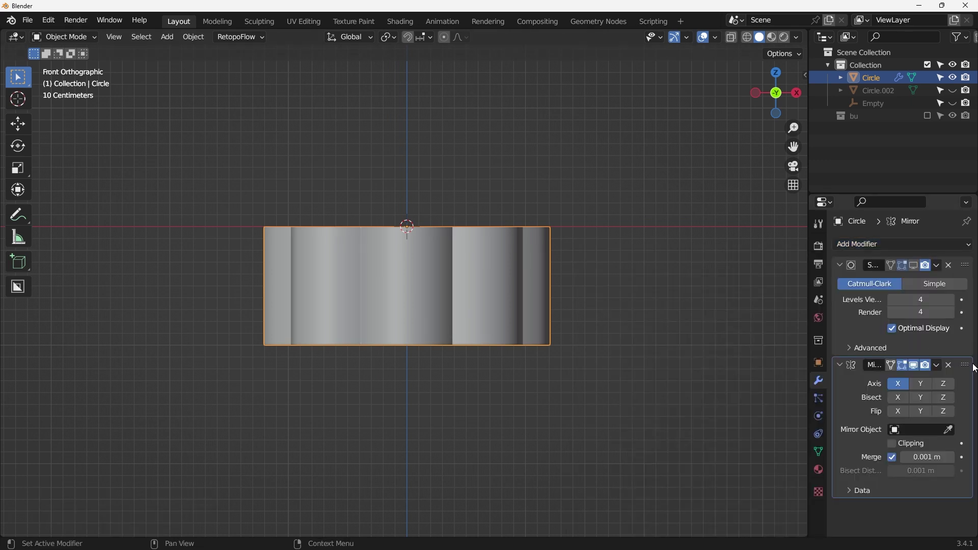
{"action": "left_click_drag", "start_coordinate": [967, 367], "coordinate": [961, 263]}
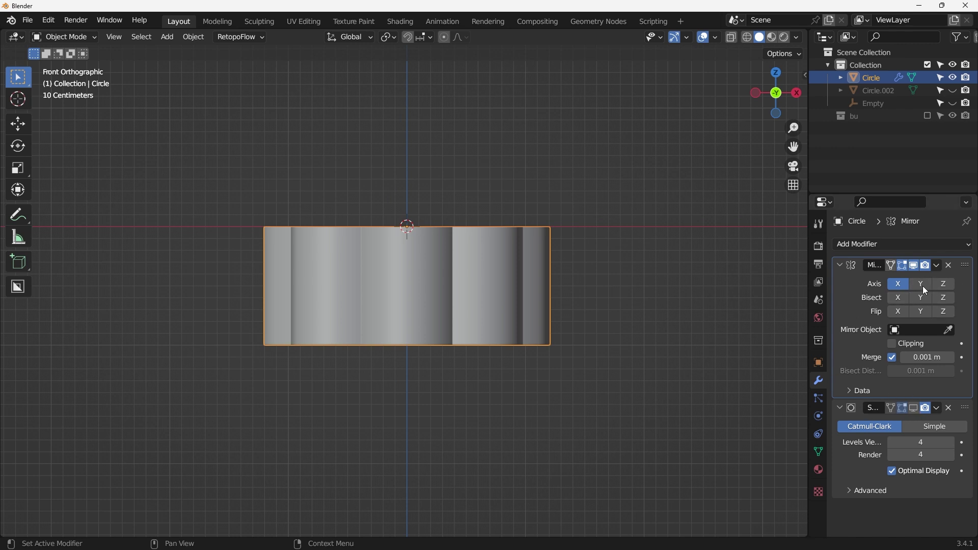
{"action": "left_click", "coordinate": [944, 283]}
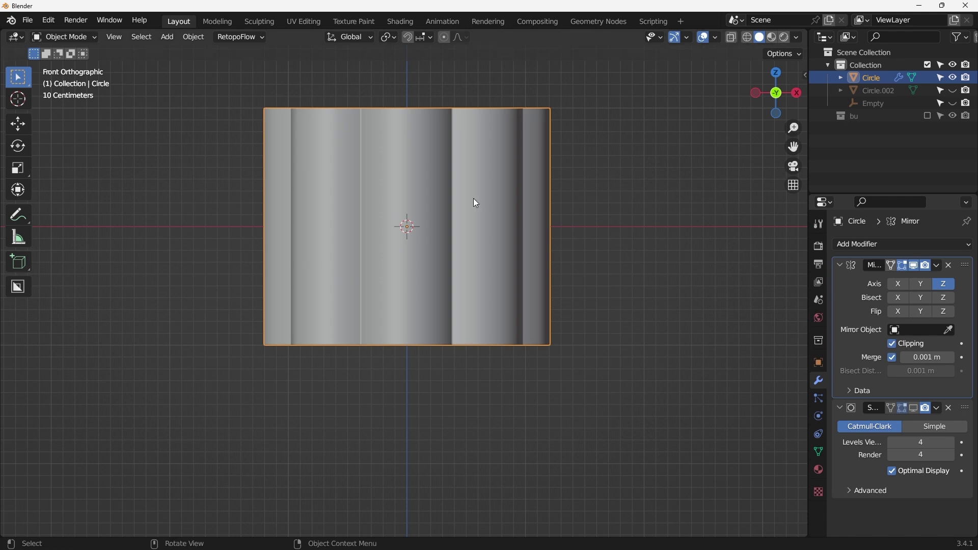
{"action": "middle_click_drag", "start_coordinate": [439, 231], "coordinate": [457, 265]}
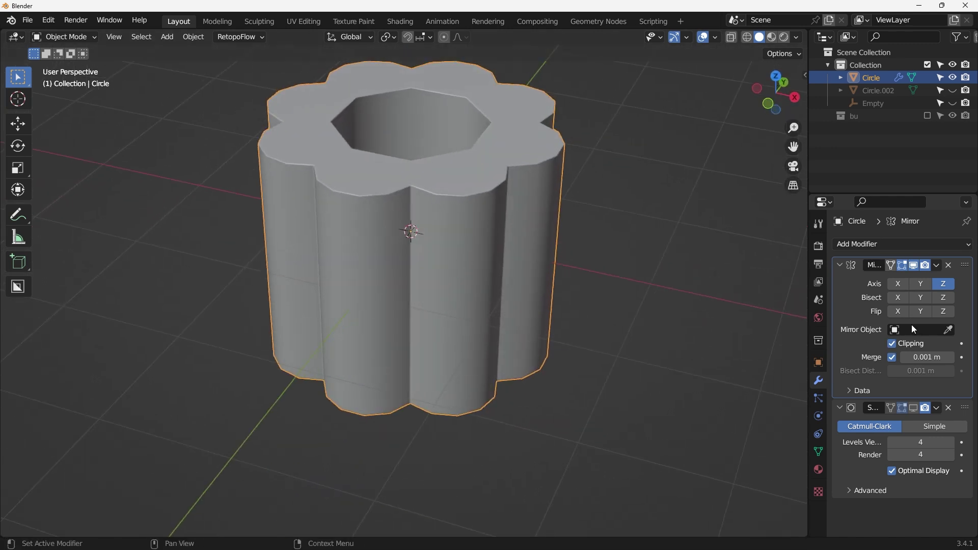
- Collapse the Mirror modifier's settings and turn the Subdivision modifier's viewport display back on
{"action": "left_click", "coordinate": [840, 265]}
{"action": "left_click", "coordinate": [913, 283]}
{"action": "key", "text": "Tab"}
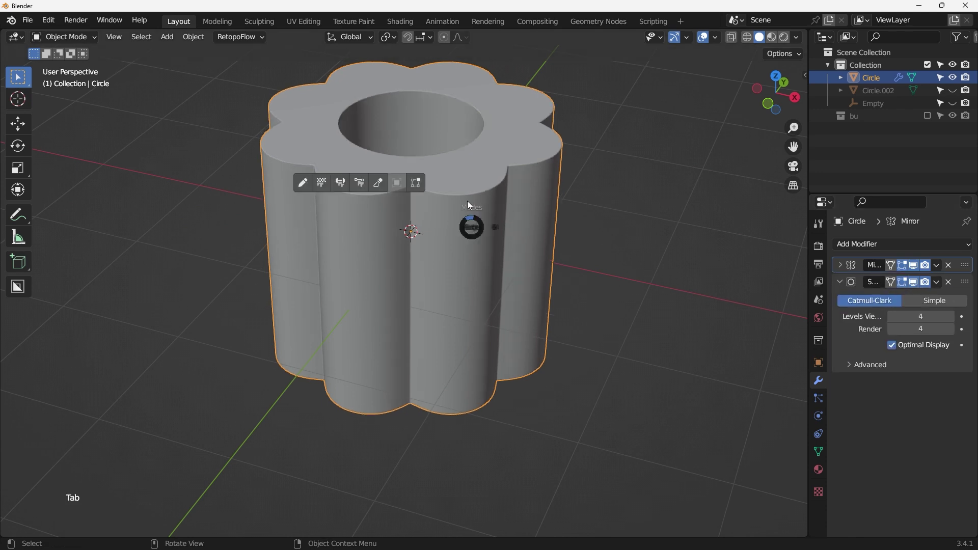
{"action": "middle_click_drag", "start_coordinate": [467, 210], "coordinate": [414, 230]}
- In Edit Mode, select all vertices around the central hole from top view with X-ray on
{"action": "key", "text": "KP_1"}
{"action": "key", "text": "Tab"}
{"action": "left_click", "coordinate": [442, 141]}
{"action": "key", "text": "KP_7"}
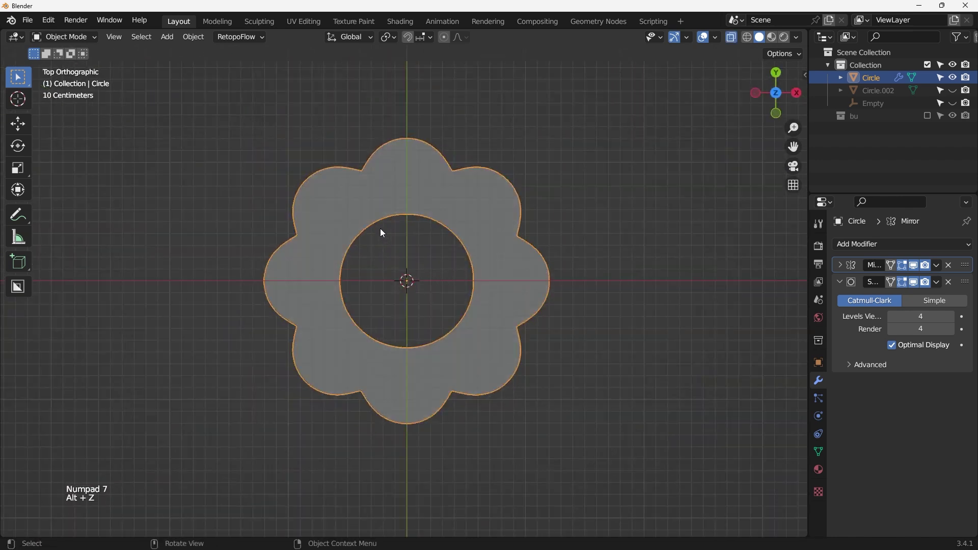
{"action": "key", "text": "Tab"}
{"action": "key", "text": "alt+z"}
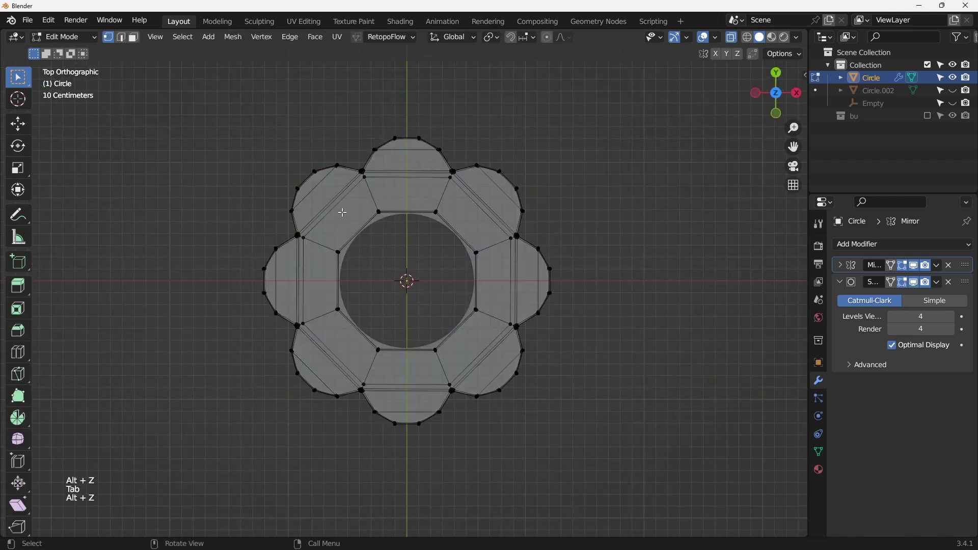
{"action": "left_click_drag", "start_coordinate": [330, 216], "coordinate": [475, 354]}
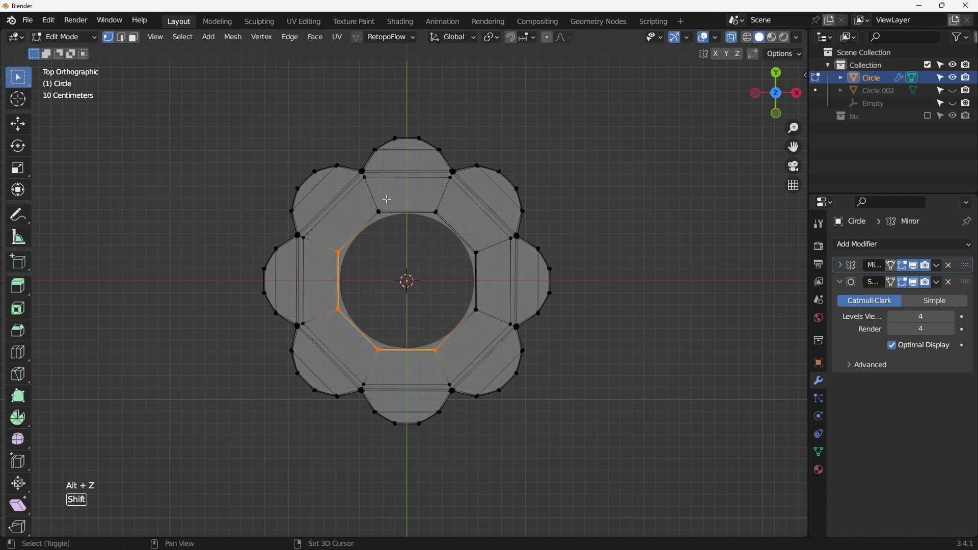
- Try scaling the hole's vertices inward in X and Y with the Z axis locked
{"action": "key", "text": "shift+s"}
{"action": "key", "text": "s"}
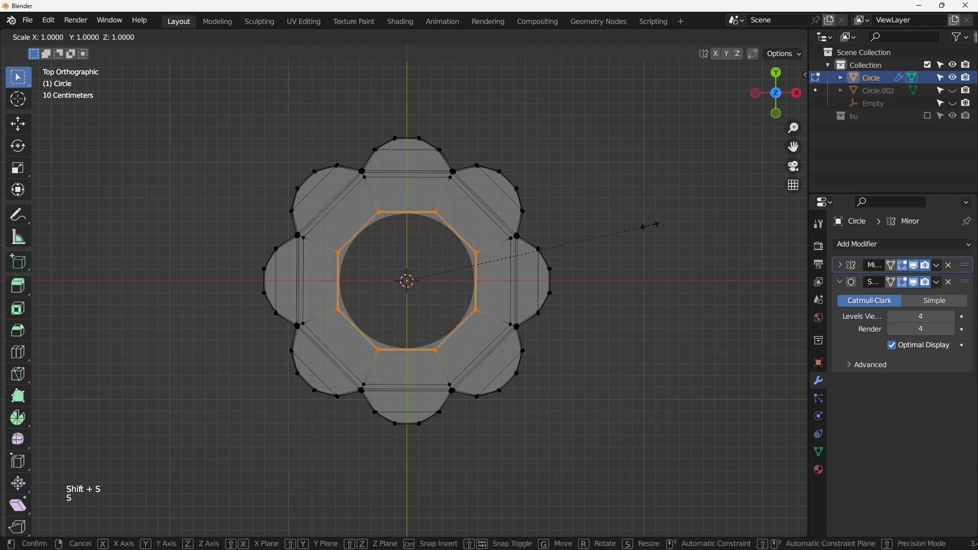
{"action": "key", "text": "shift+z"}
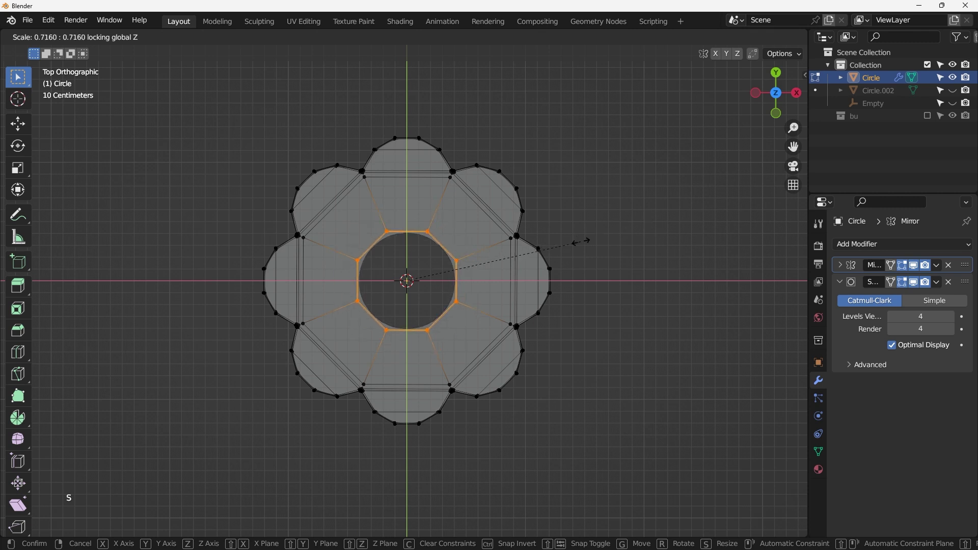
{"action": "left_click", "coordinate": [563, 243]}
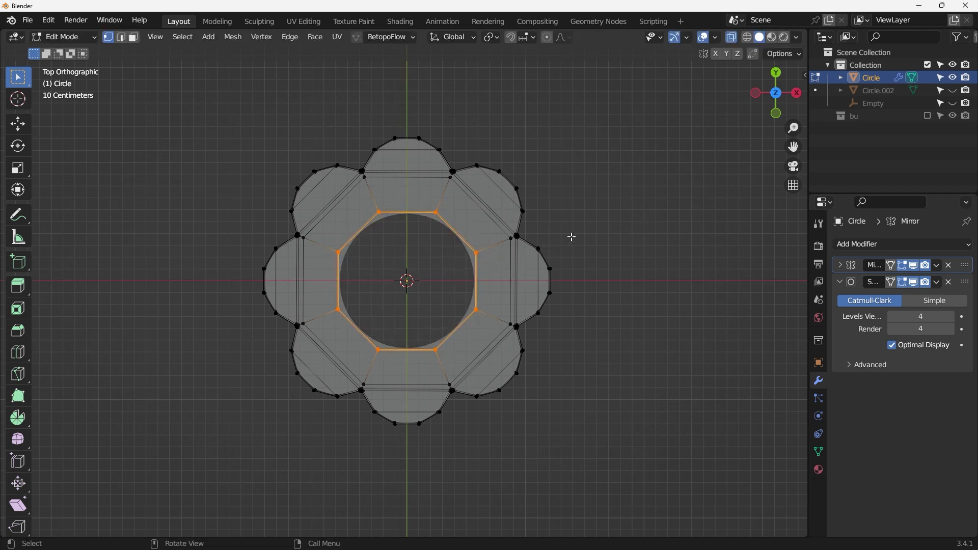
- Try scaling the hole's vertices uniformly by 0.55 on all axes, then undo the scaling
{"action": "key", "text": "s"}
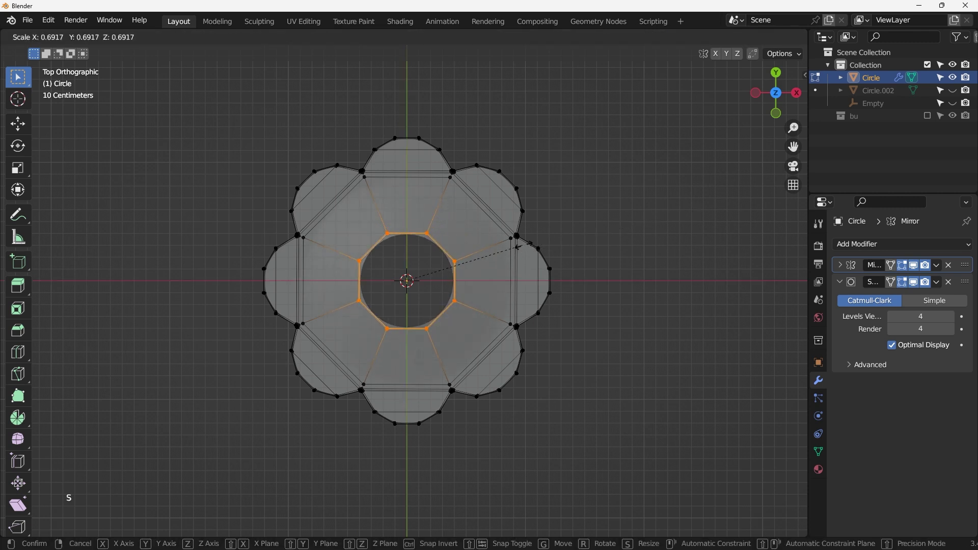
{"action": "left_click", "coordinate": [512, 248]}
{"action": "middle_click_drag", "start_coordinate": [513, 248], "coordinate": [517, 144]}
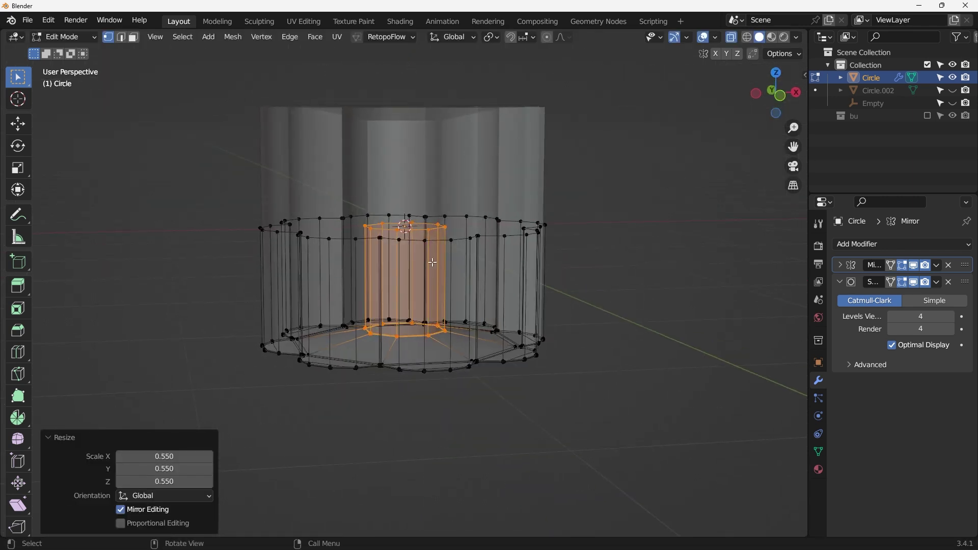
{"action": "middle_click_drag", "start_coordinate": [417, 364], "coordinate": [528, 270]}
{"action": "key", "text": "alt+z"}
{"action": "key", "text": "ctrl+z"}
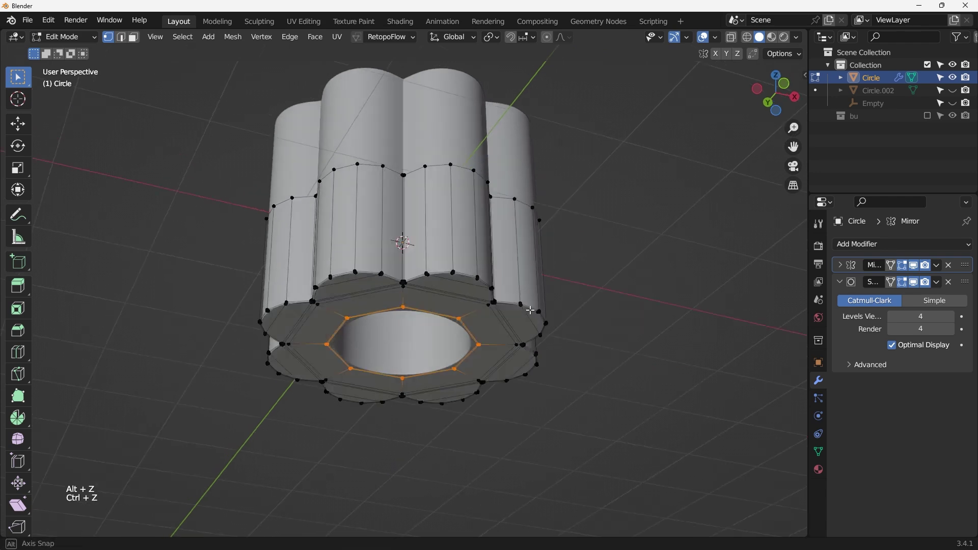
- From top view with X-ray on, scale the hole's vertices by 1.002 with Z locked and return to Object Mode
{"action": "key", "text": "KP_7"}
{"action": "key", "text": "alt+z"}
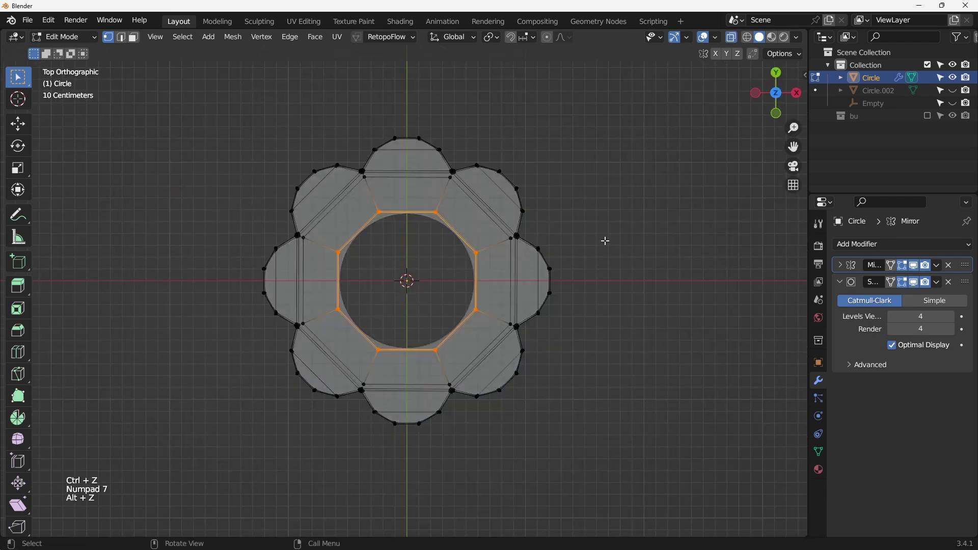
{"action": "key", "text": "s"}
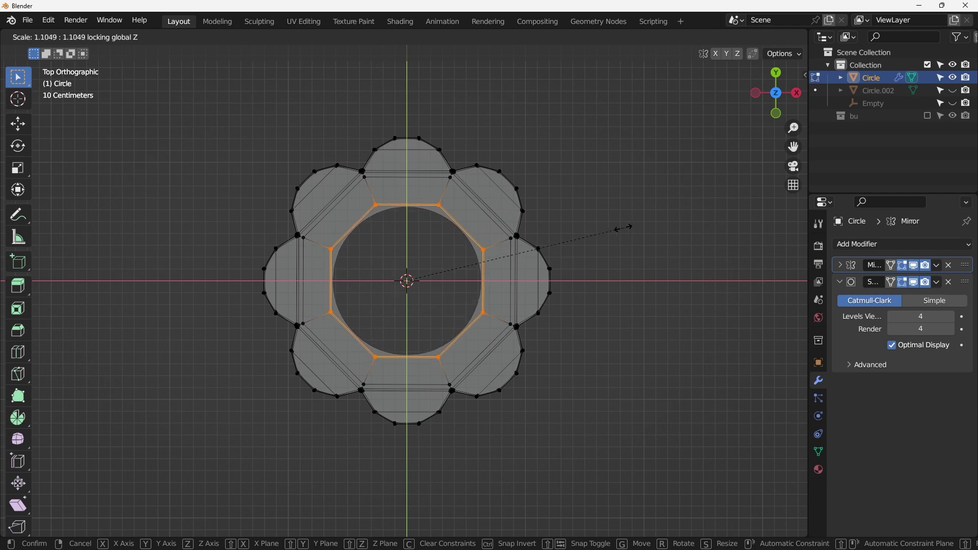
{"action": "left_click", "coordinate": [605, 233]}
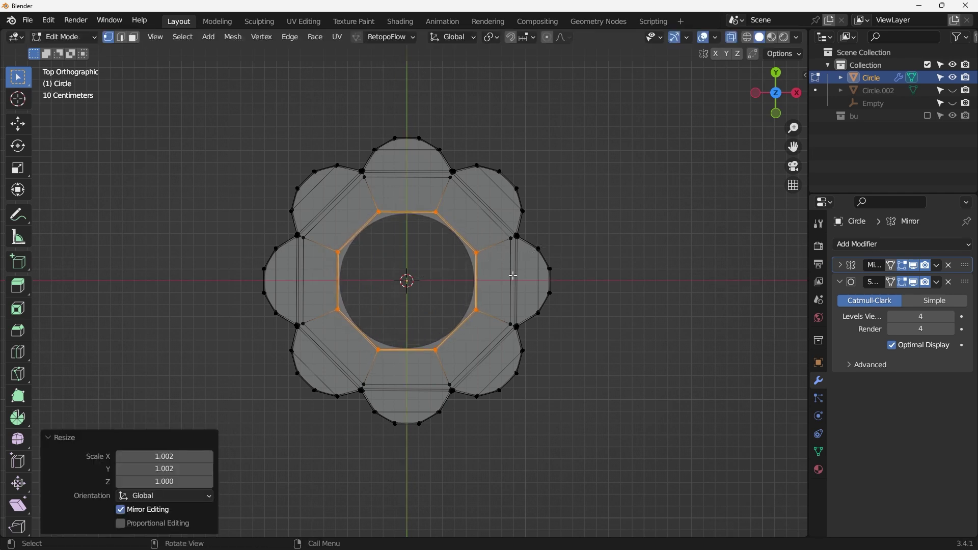
{"action": "key", "text": "Tab"}
- Inspect the completed flower solid's petals and through-hole from the front and from several angles
{"action": "middle_click_drag", "start_coordinate": [581, 251], "coordinate": [459, 178]}
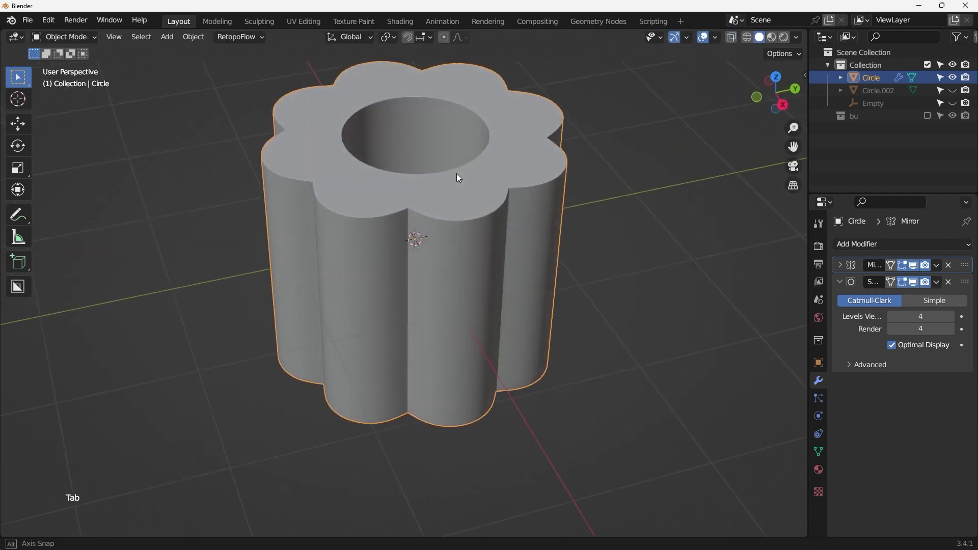
{"action": "key", "text": "KP_1"}
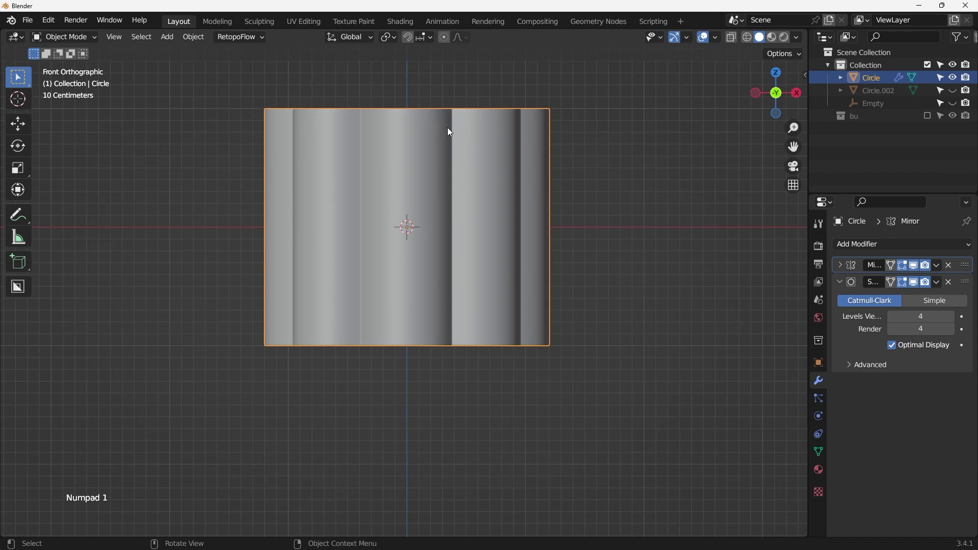
{"action": "middle_click_drag", "start_coordinate": [489, 253], "coordinate": [438, 239]}
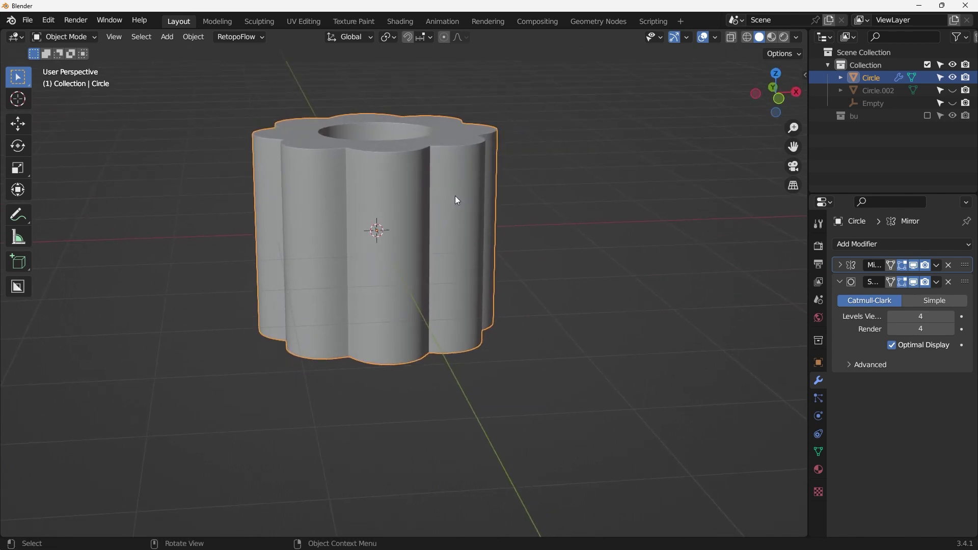
{"action": "middle_click_drag", "start_coordinate": [476, 200], "coordinate": [685, 55]}
{"action": "key", "text": "KP_1"}
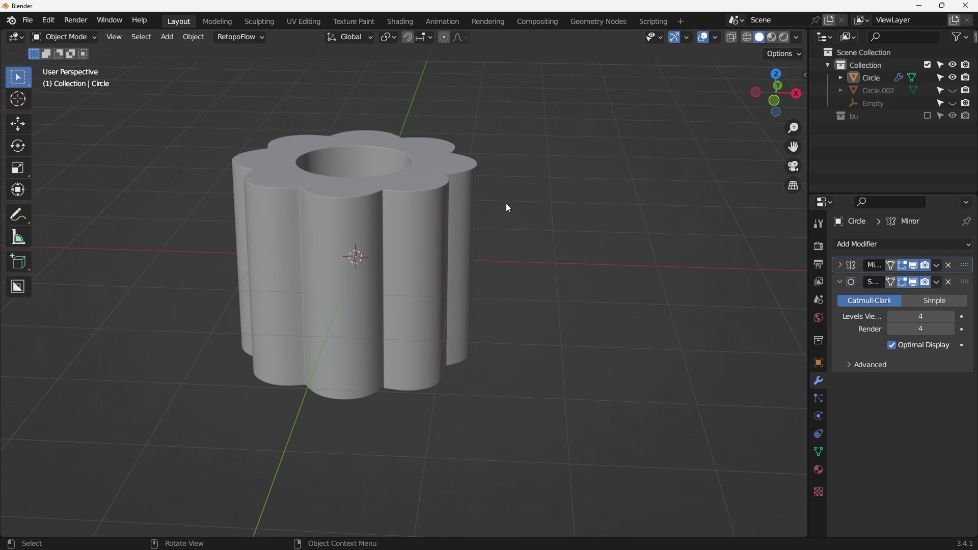
{"action": "middle_click_drag", "start_coordinate": [508, 208], "coordinate": [460, 230]}
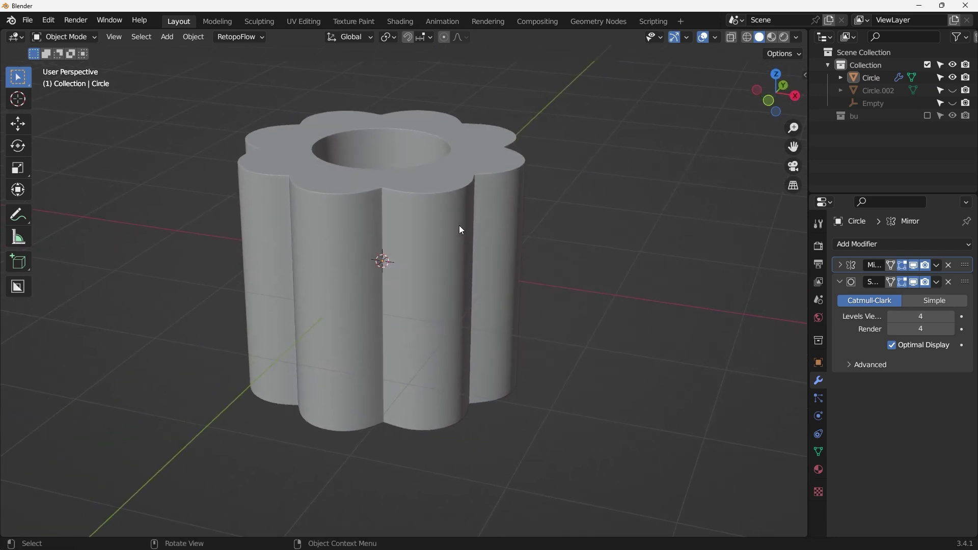